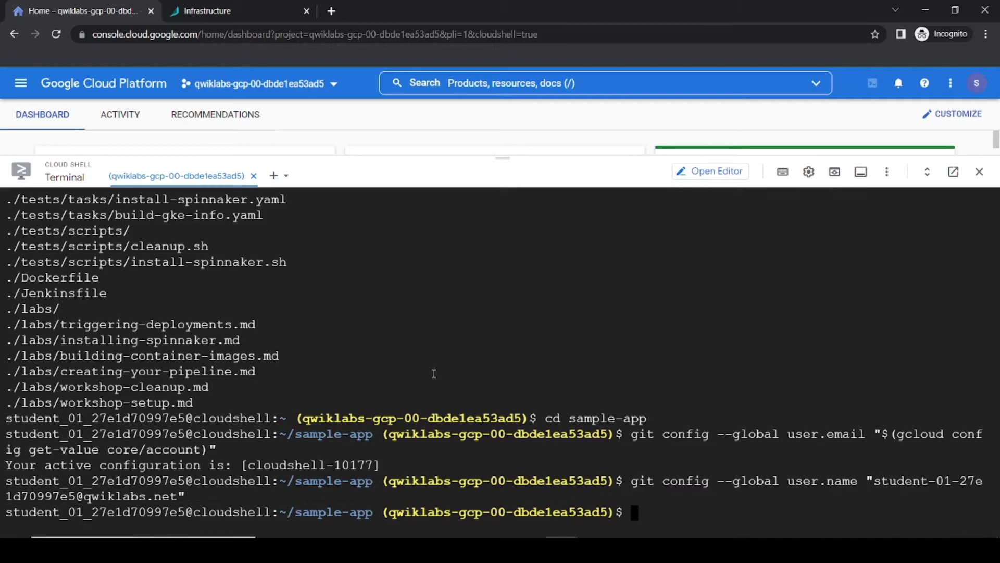
Initialize a Git repository in the sample-app directory by running git init in Cloud Shell
scroll(433, 375, "down", 4)
left_click(624, 241)
key("alt+Tab")
key("ctrl+v")
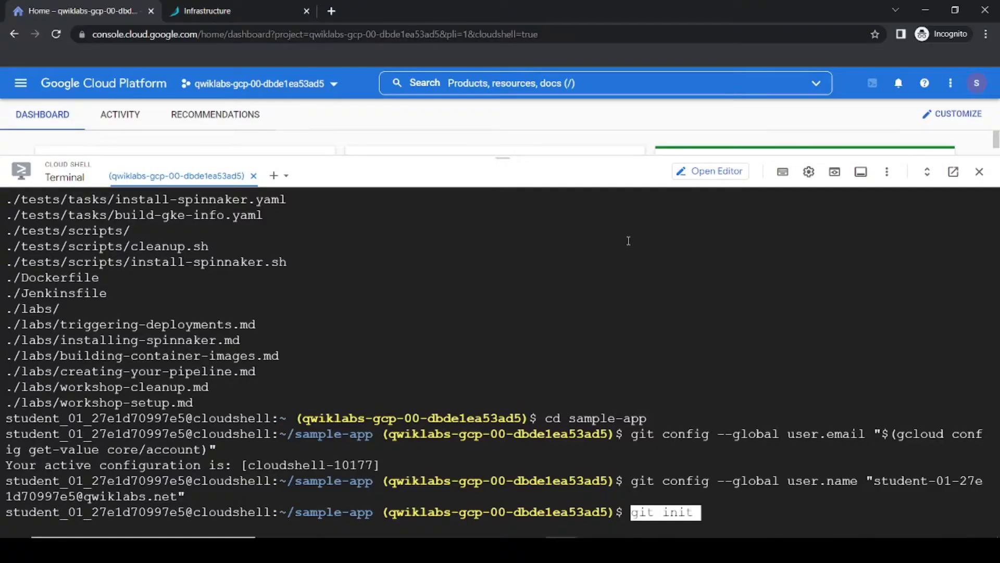
key("Return")
Copy git add . from the lab instructions and run it in Cloud Shell to stage all sample-app files
key("alt+Tab")
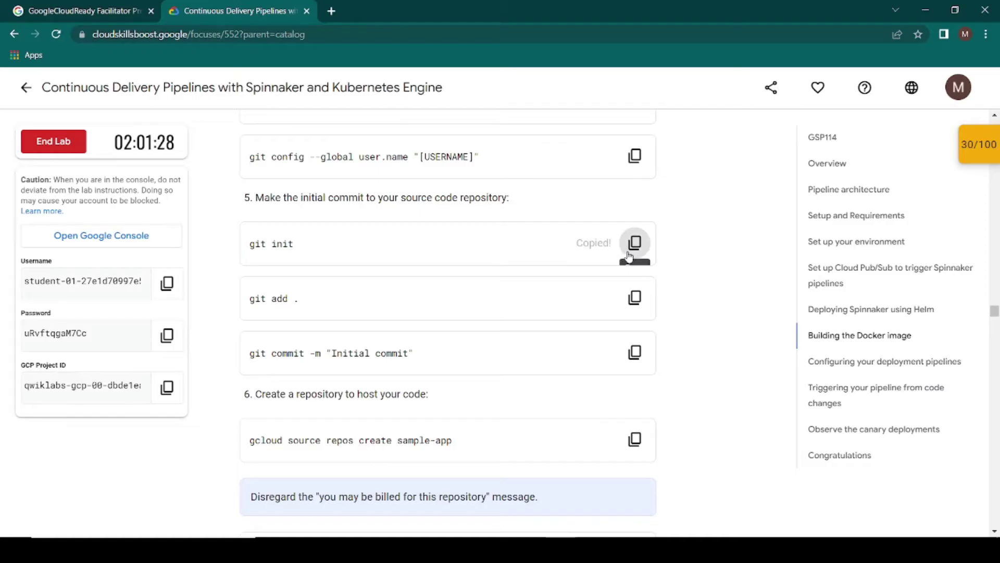
left_click(634, 298)
key("alt+Tab")
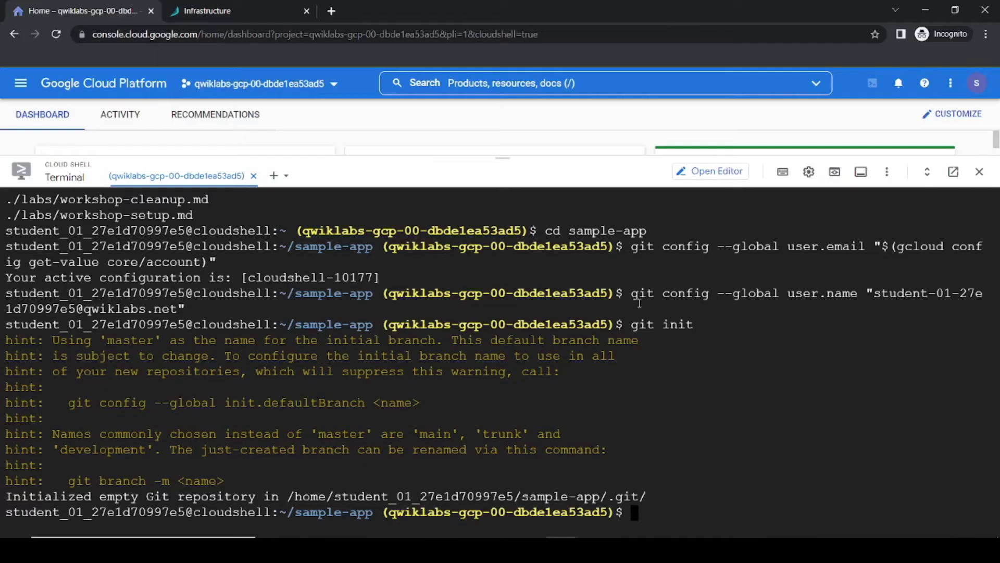
key("ctrl+v")
key("Return")
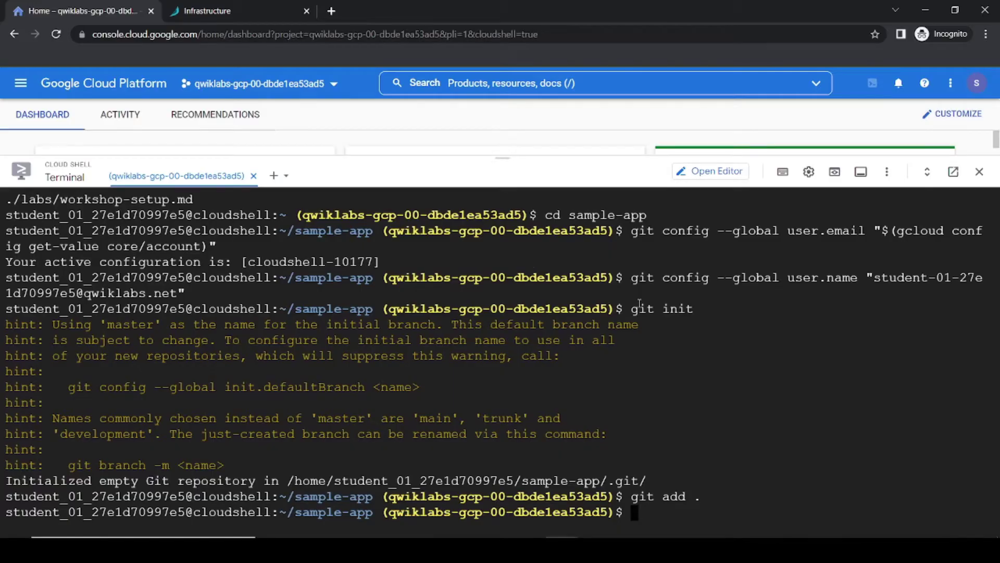
Commit the staged files with the lab's command git commit -m "Initial commit" in Cloud Shell
key("alt+Tab")
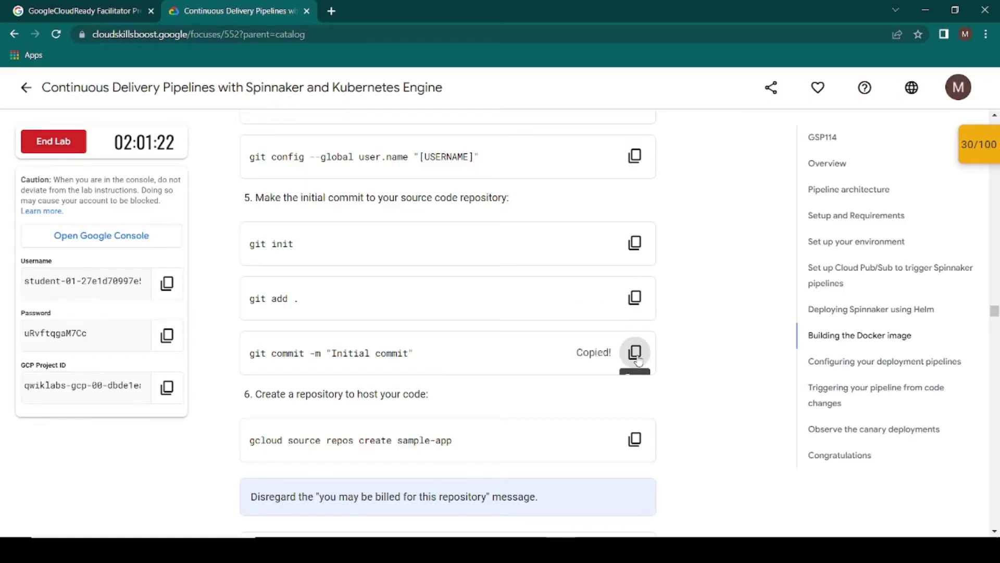
key("alt+Tab")
key("ctrl+v")
key("Return")
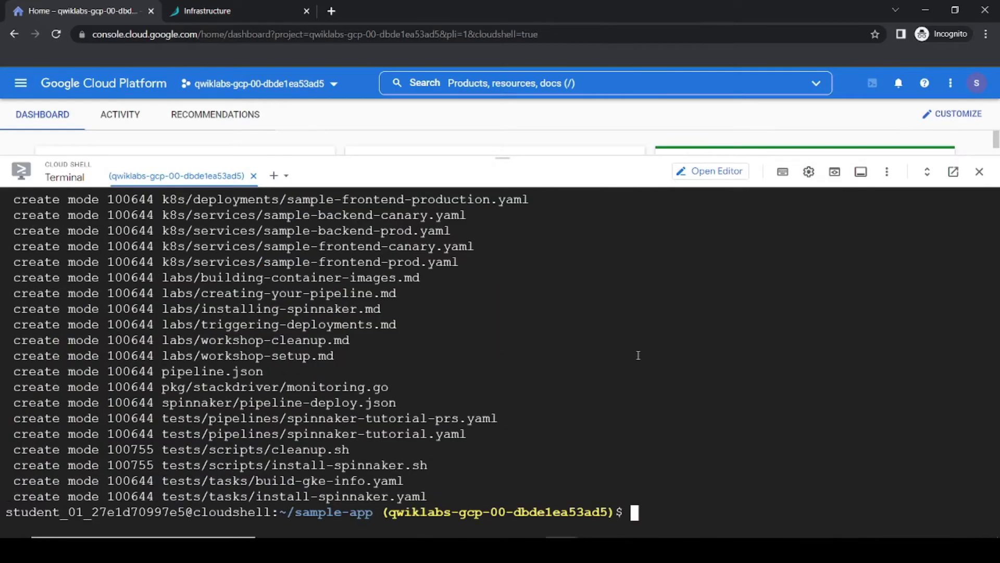
Create the hosting repository by running the lab's command gcloud source repos create sample-app in Cloud Shell
key("alt+Tab")
scroll(634, 353, "down", 3)
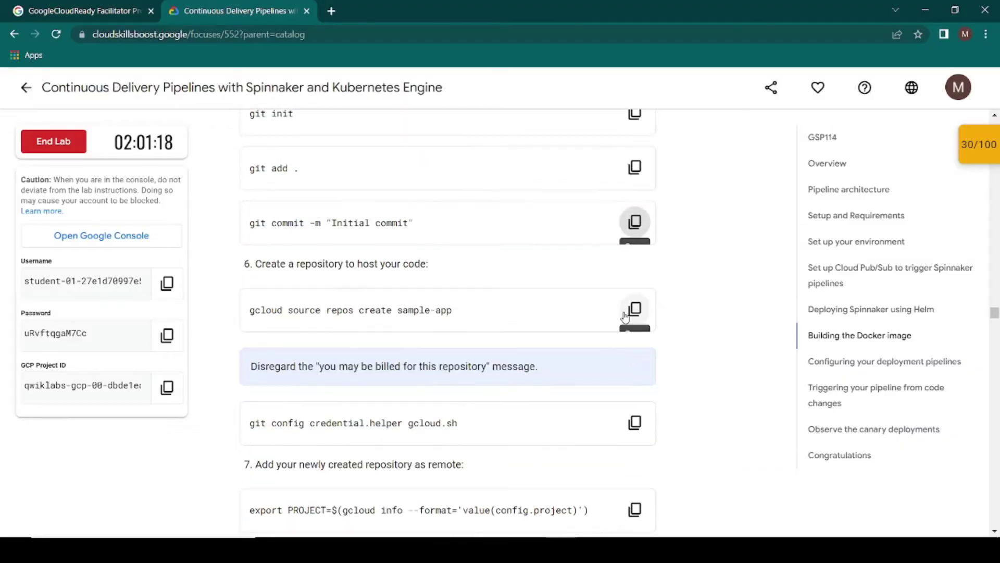
left_click(627, 314)
key("alt+Tab")
key("ctrl+v")
key("Return")
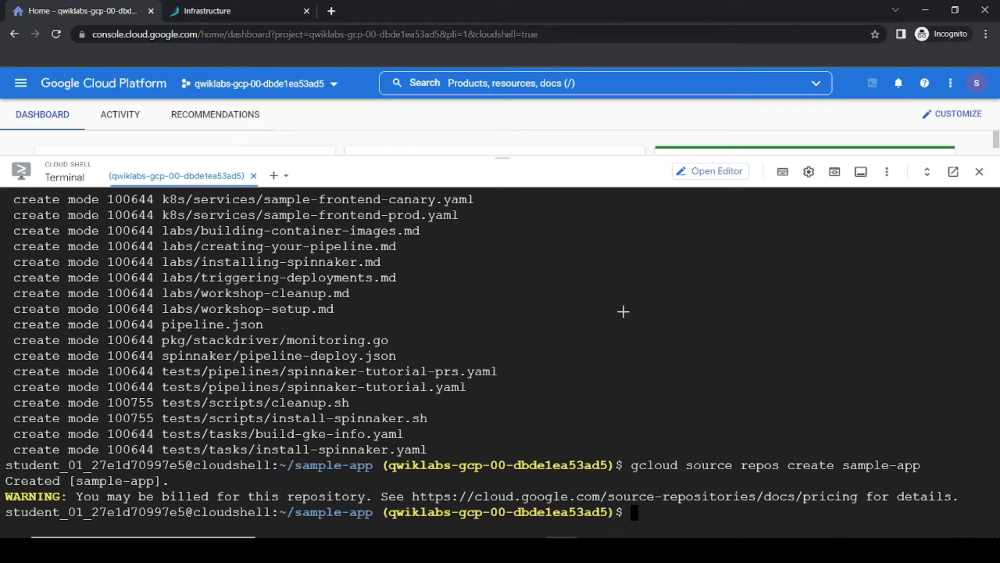
Set Git's credential helper with the lab's command git config credential.helper gcloud.sh in Cloud Shell
key("alt+Tab")
scroll(350, 394, "down", 1)
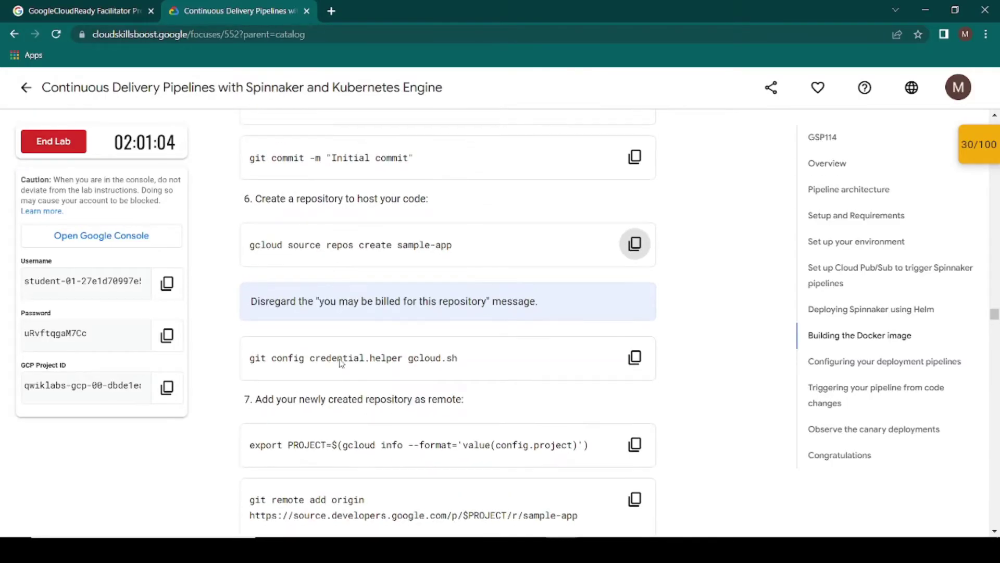
scroll(350, 362, "down", 2)
left_click(635, 225)
key("alt+Tab")
key("ctrl+v")
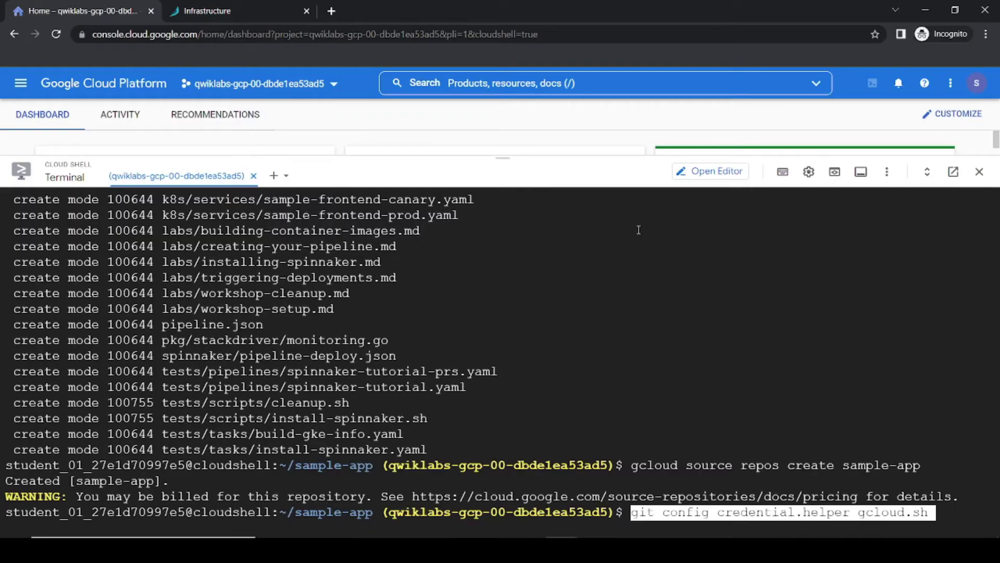
key("Return")
Set the PROJECT variable in Cloud Shell with export PROJECT=$(gcloud info --format='value(config.project)')
key("alt+Tab")
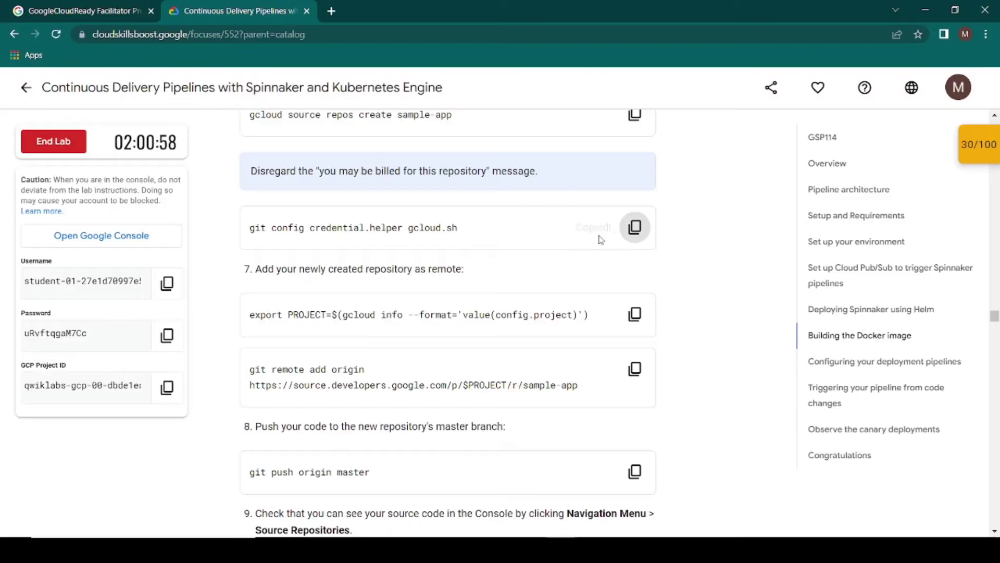
scroll(632, 229, "down", 1)
left_click(633, 249)
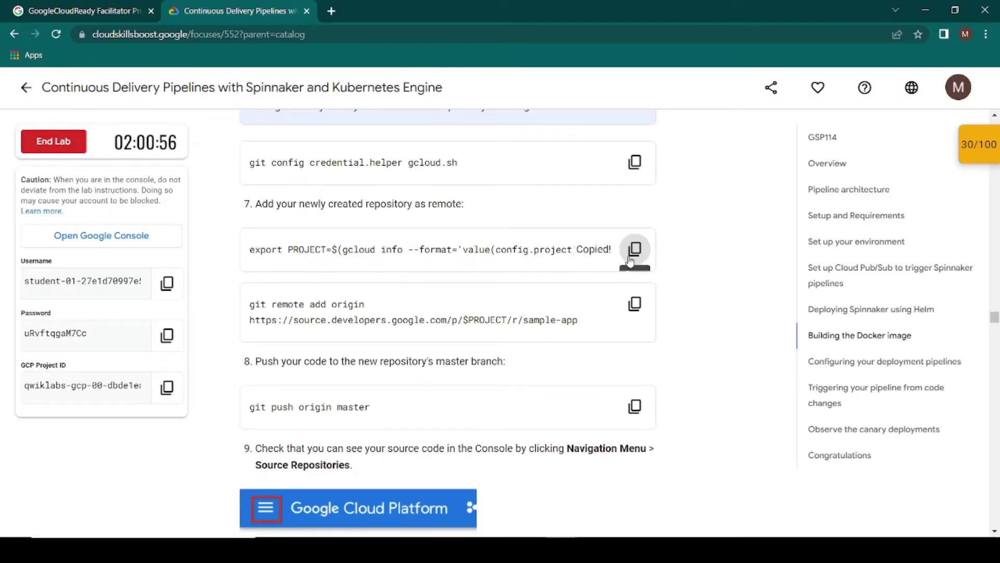
key("alt+Tab")
key("ctrl+v")
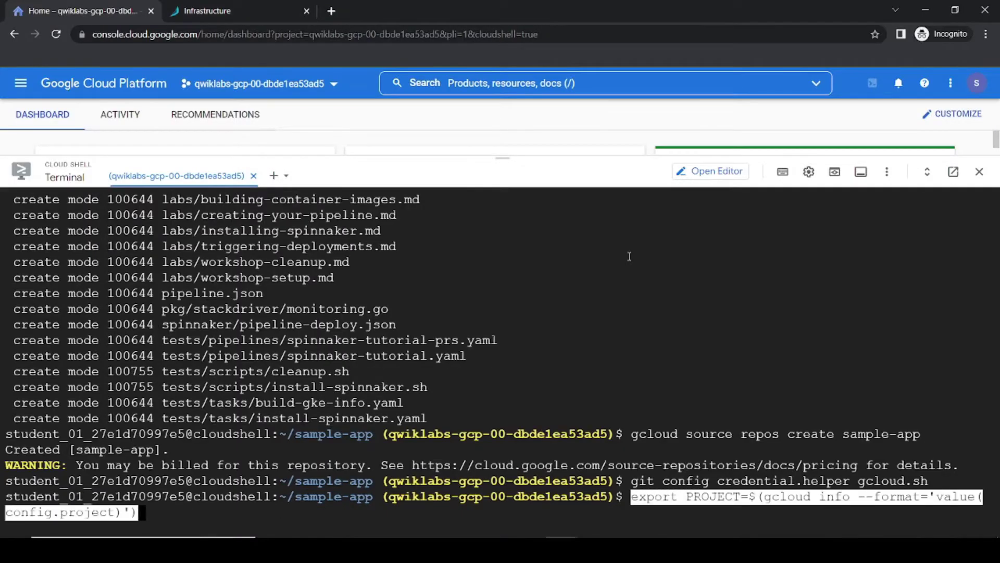
key("Return")
key("alt+Tab")
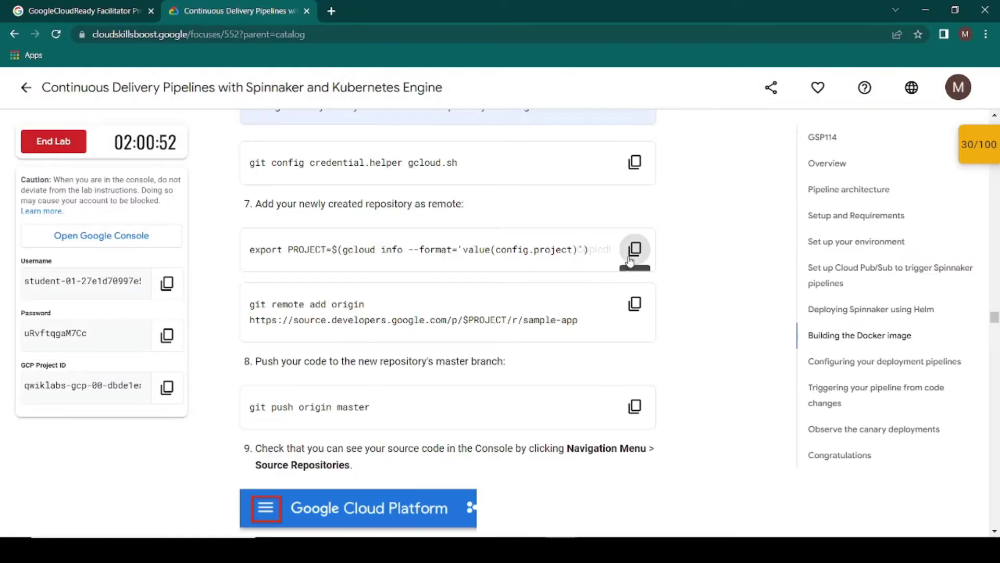
scroll(633, 250, "down", 1)
key("alt+Tab")
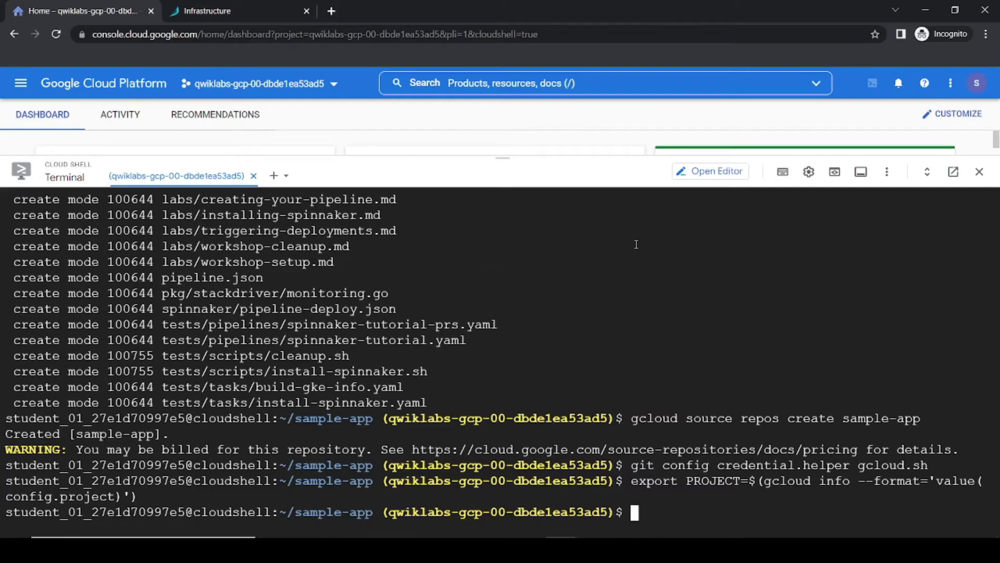
key("ctrl+v")
key("Return")
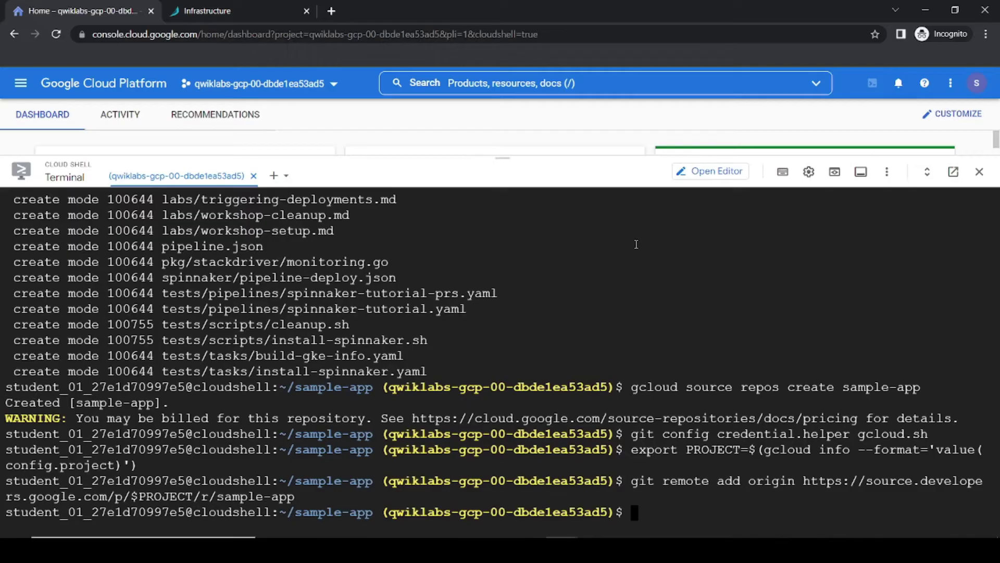
Push the code to the new repository's master branch with git push origin master in Cloud Shell
key("alt+Tab")
scroll(634, 243, "down", 3)
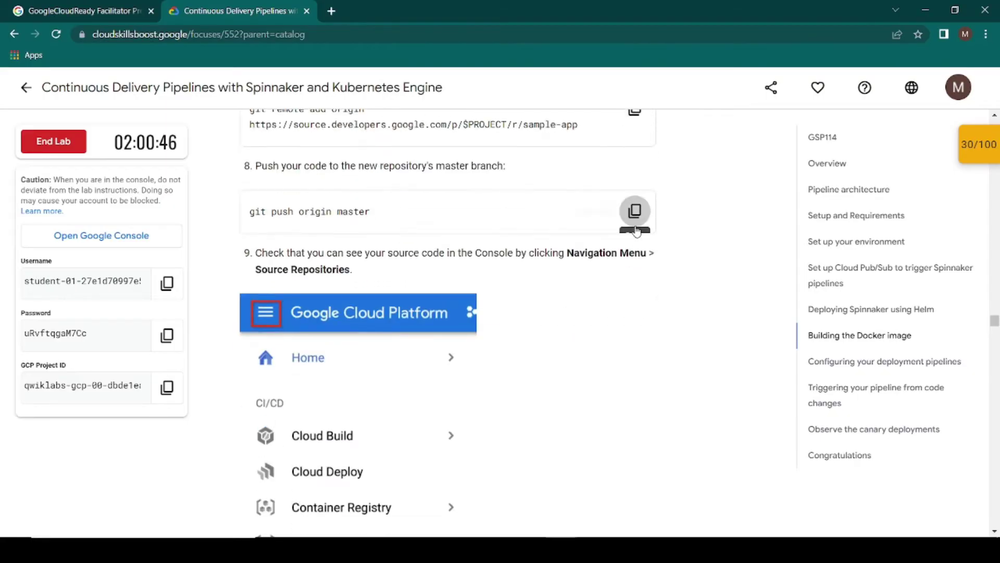
left_click(634, 211)
key("alt+Tab")
key("ctrl+v")
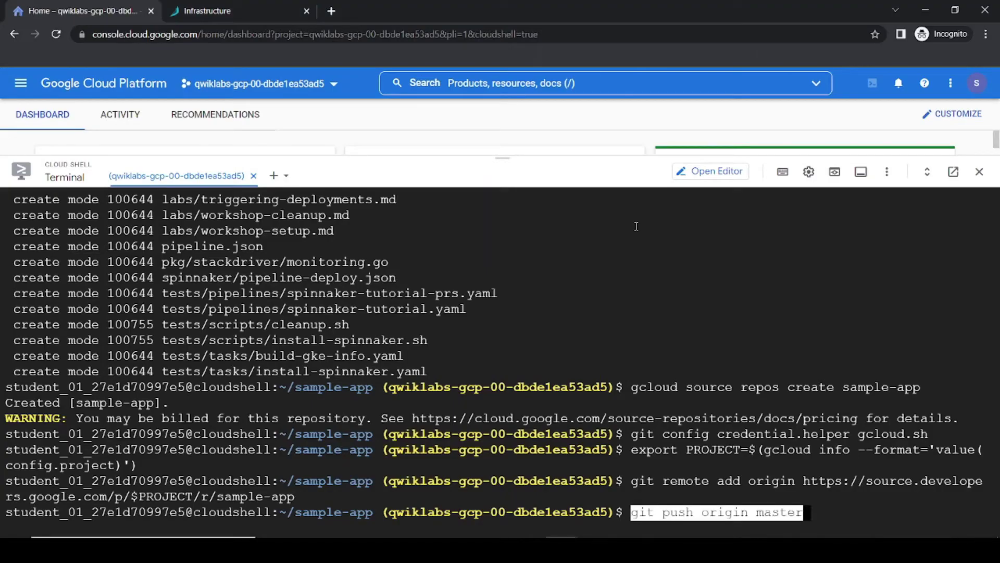
key("Return")
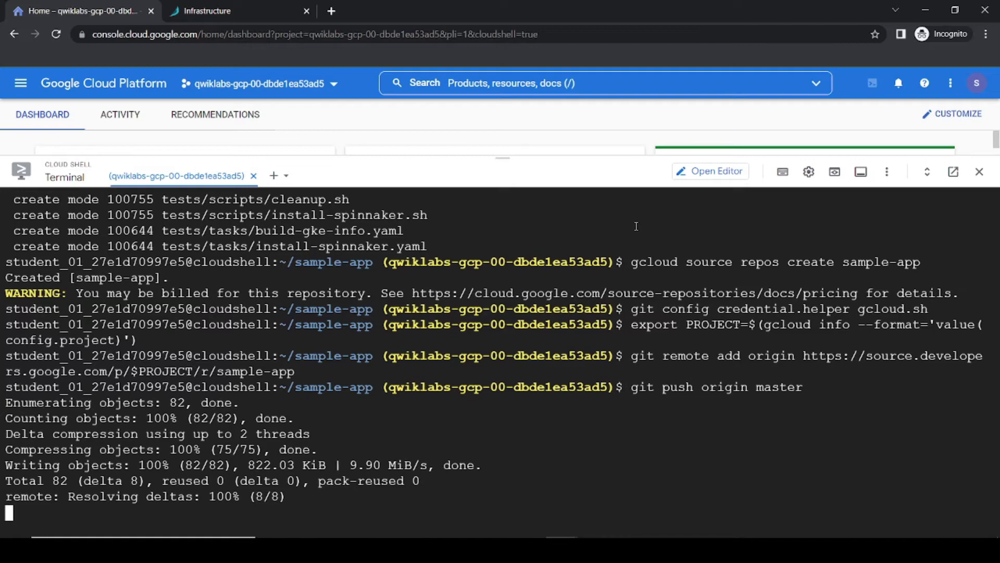
Review the lab instructions on checking the source code in Source Repositories, creating the build trigger and pushing the Git tag
key("alt+Tab")
scroll(520, 315, "down", 10)
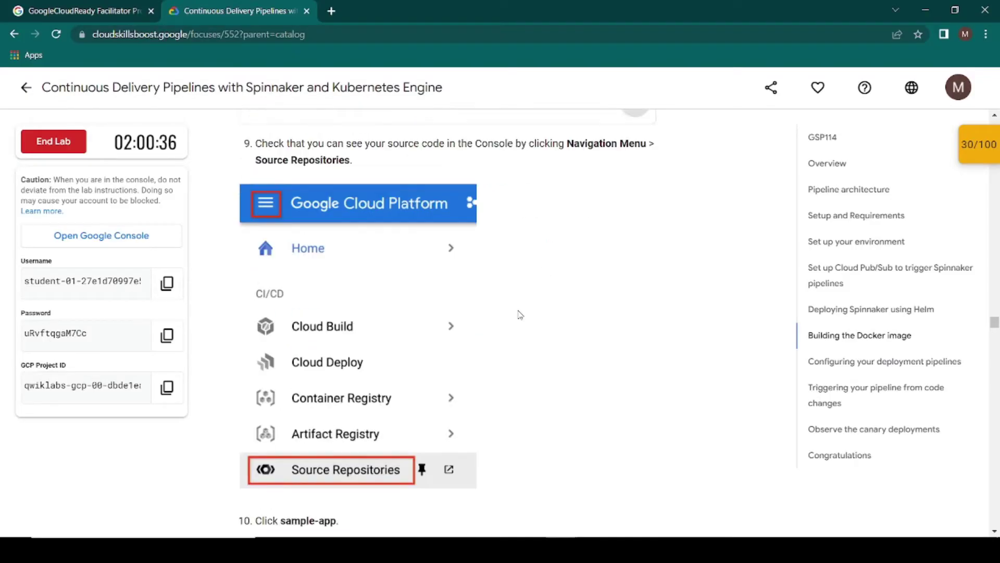
scroll(519, 314, "down", 15)
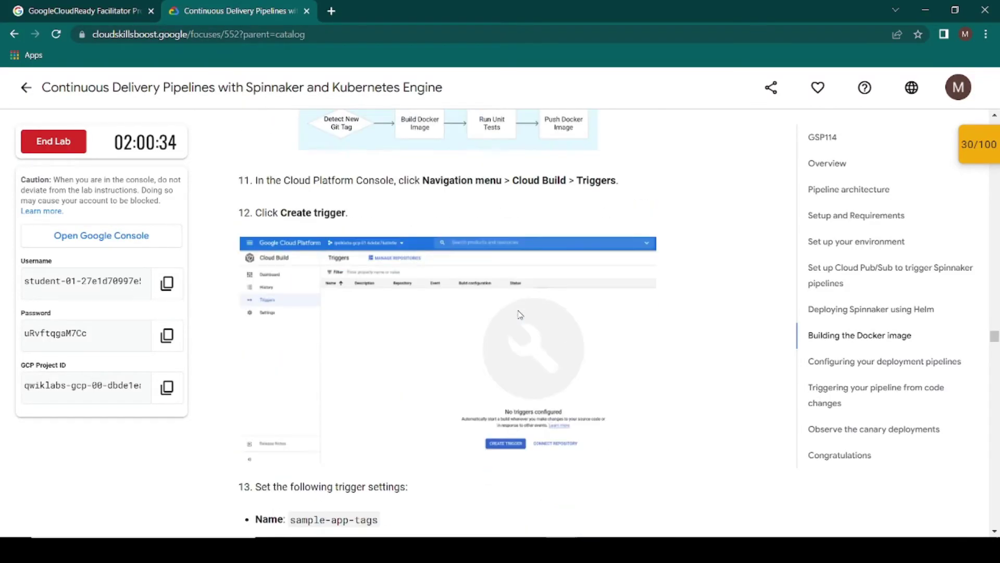
scroll(519, 314, "down", 15)
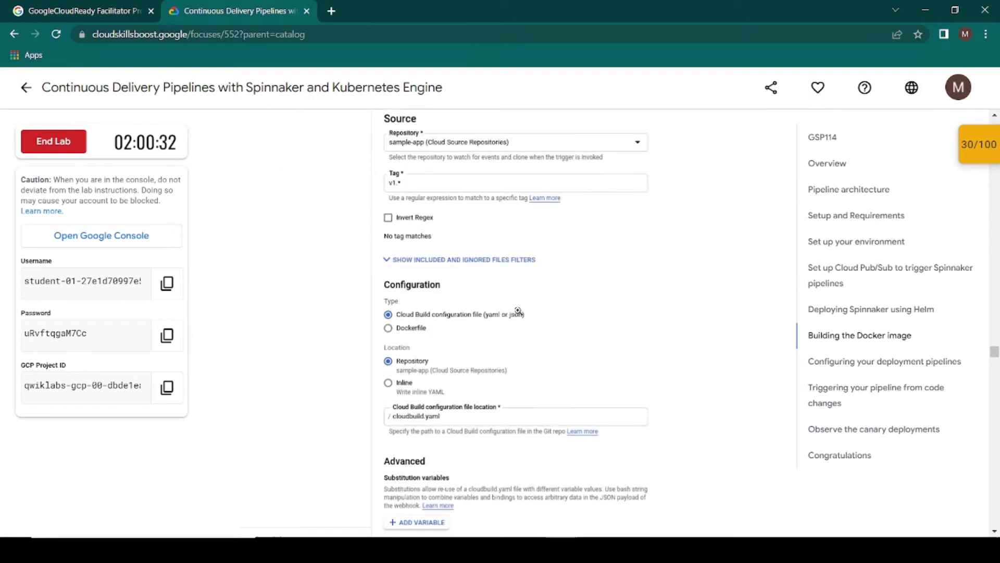
scroll(519, 314, "up", 20)
scroll(518, 311, "down", 16)
scroll(518, 310, "down", 20)
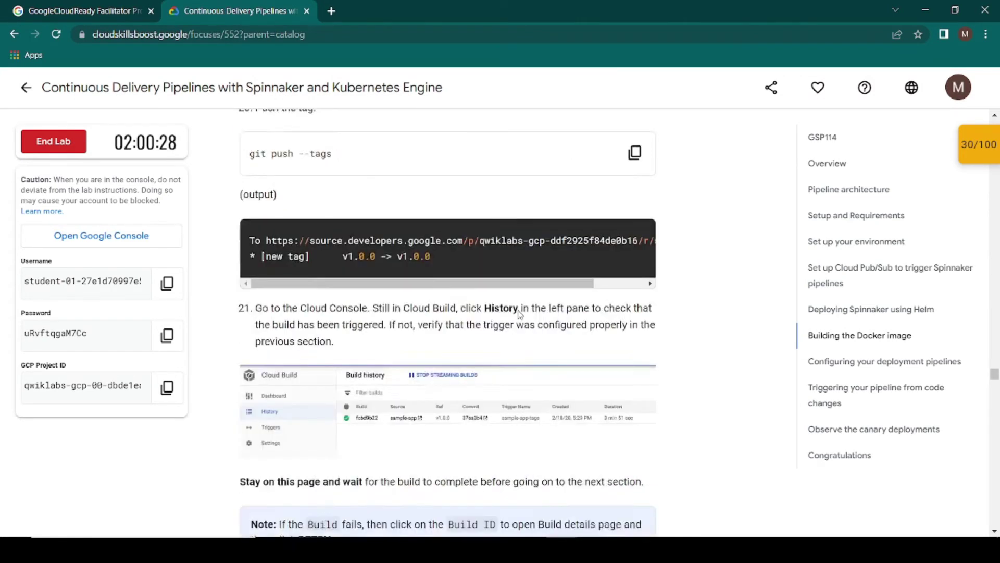
scroll(519, 314, "up", 15)
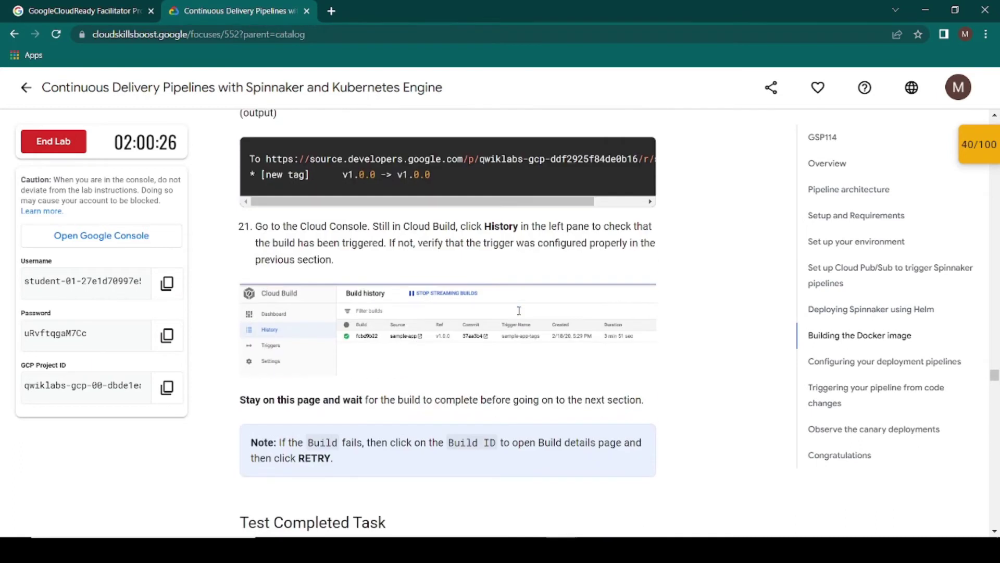
scroll(520, 315, "up", 20)
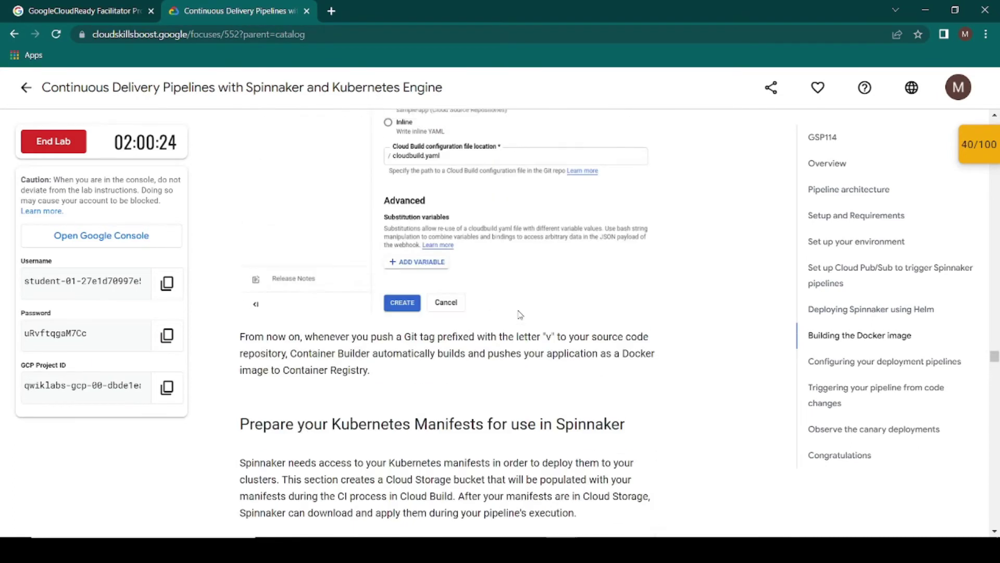
scroll(518, 313, "up", 15)
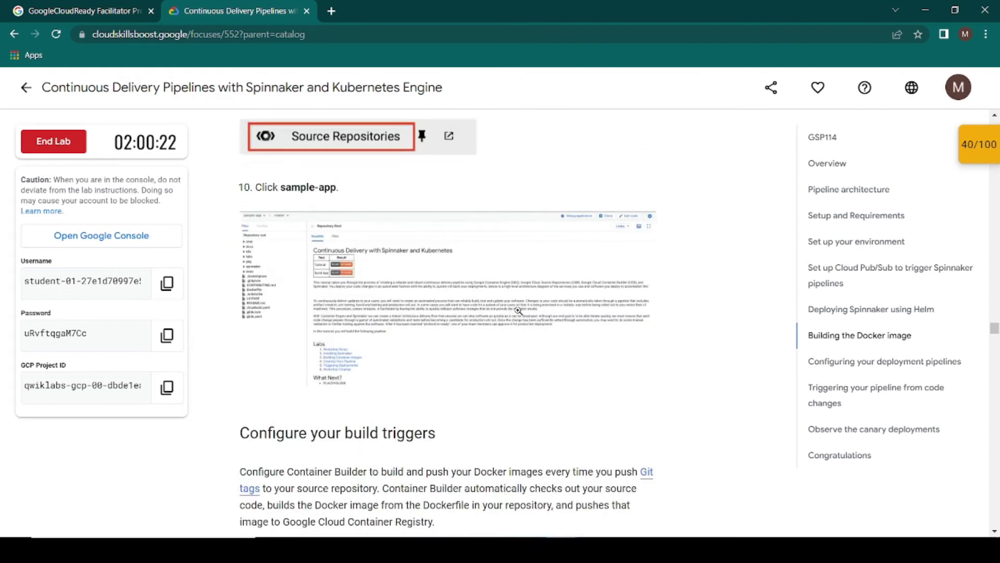
left_click_drag(475, 252, 582, 272)
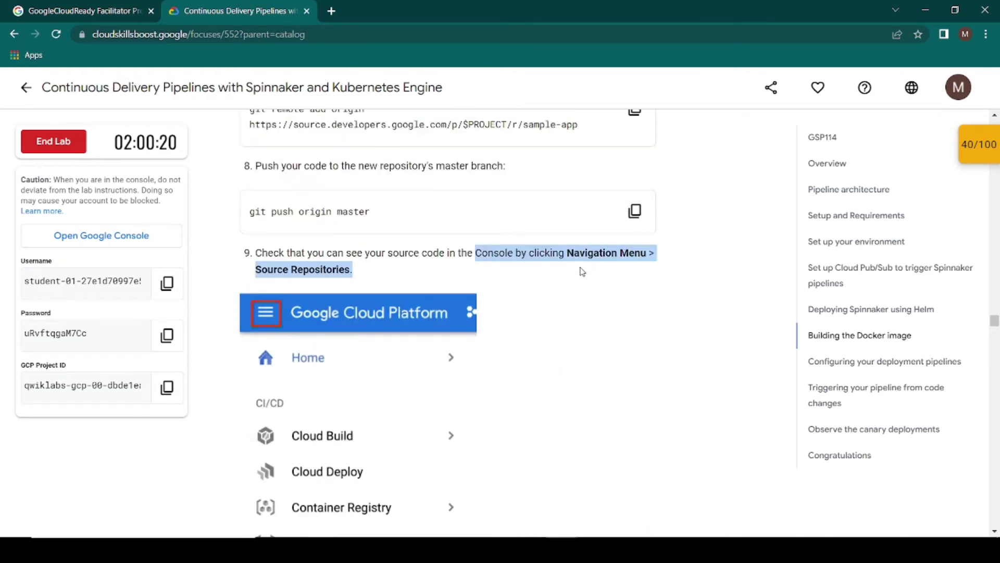
scroll(532, 326, "down", 3)
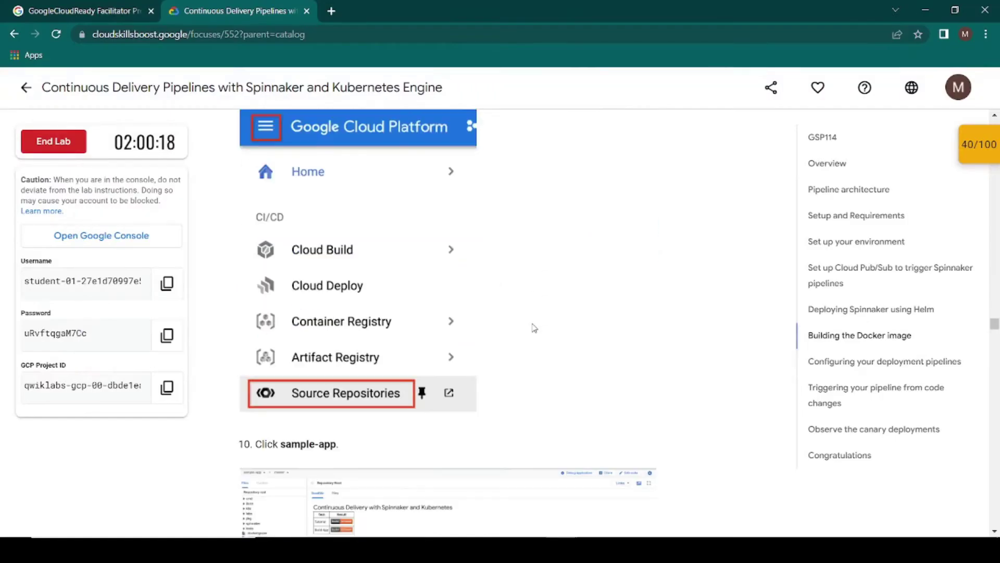
Return to the Google Cloud console and open Source Repositories from the full product list
key("alt+Tab")
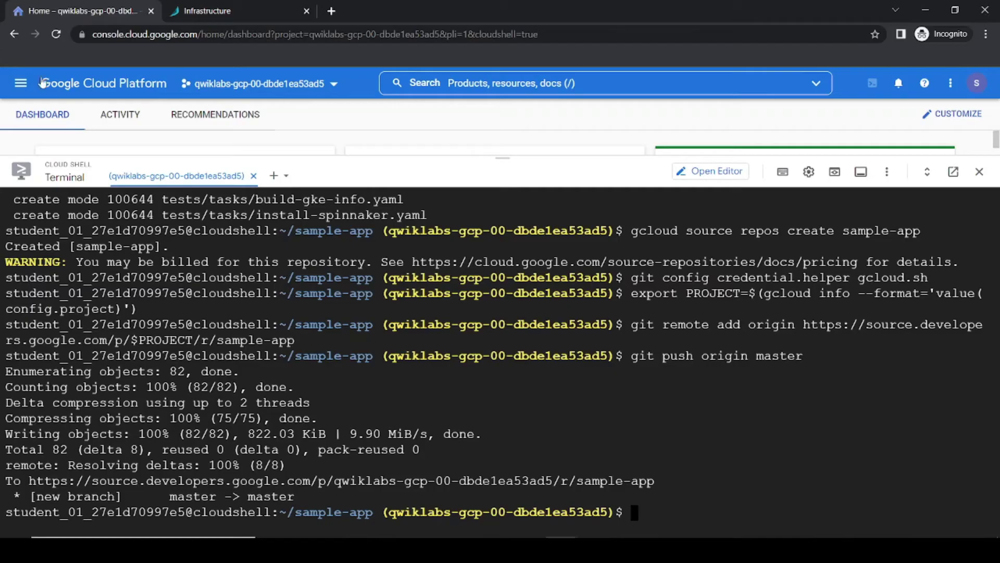
left_click(20, 83)
scroll(76, 444, "down", 2)
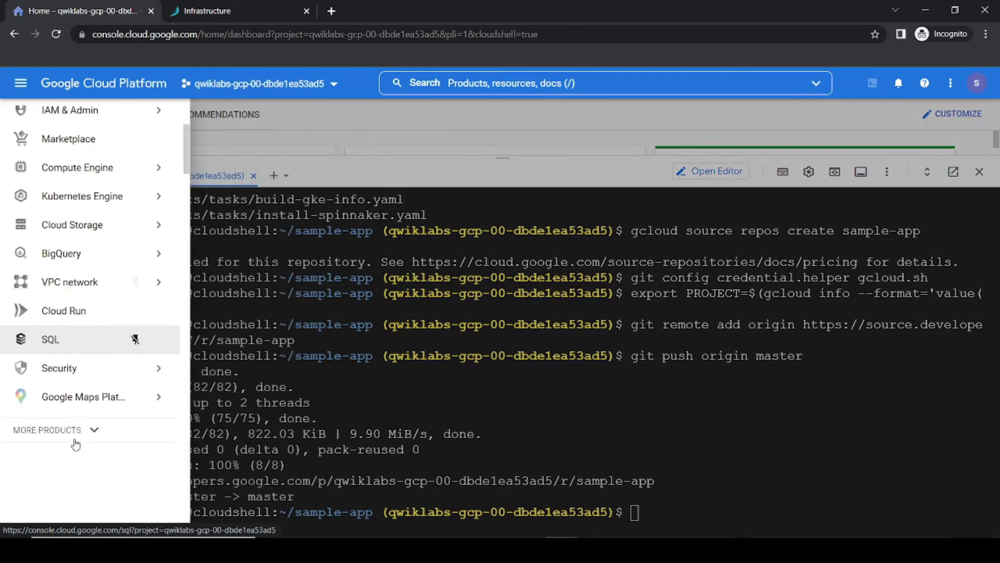
scroll(76, 444, "down", 2)
left_click(76, 330)
scroll(86, 395, "down", 3)
scroll(86, 396, "down", 10)
scroll(80, 334, "down", 8)
scroll(81, 336, "down", 7)
scroll(81, 336, "down", 7)
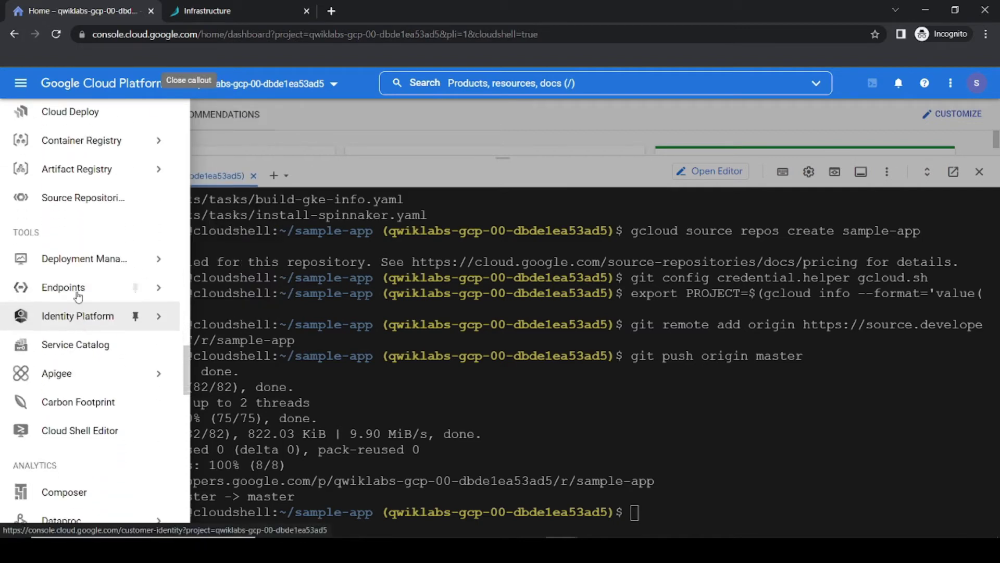
left_click(60, 187)
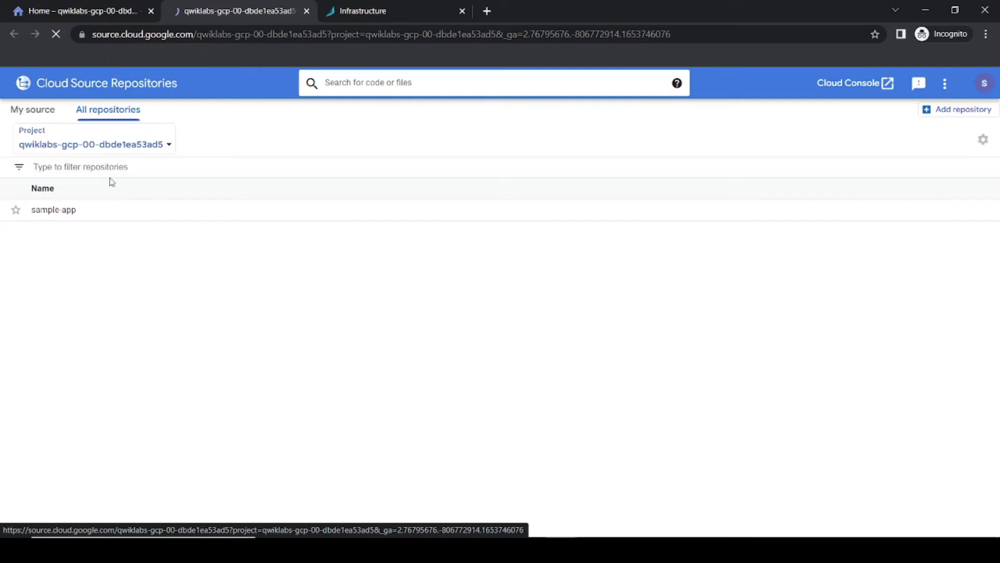
Check the next lab instruction, then open the sample-app repository in Cloud Source Repositories
key("alt+Tab")
scroll(292, 275, "down", 6)
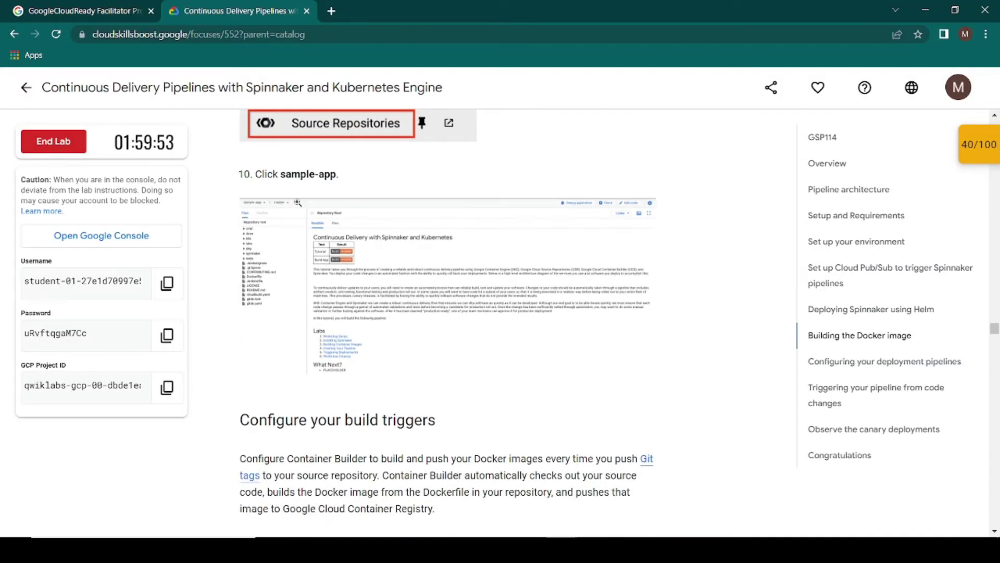
key("alt+Tab")
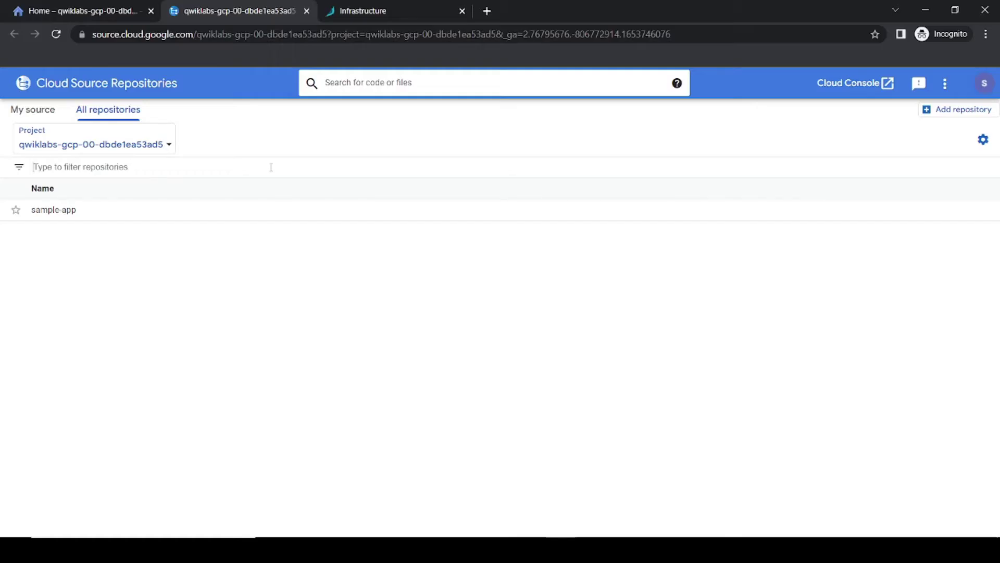
left_click(54, 211)
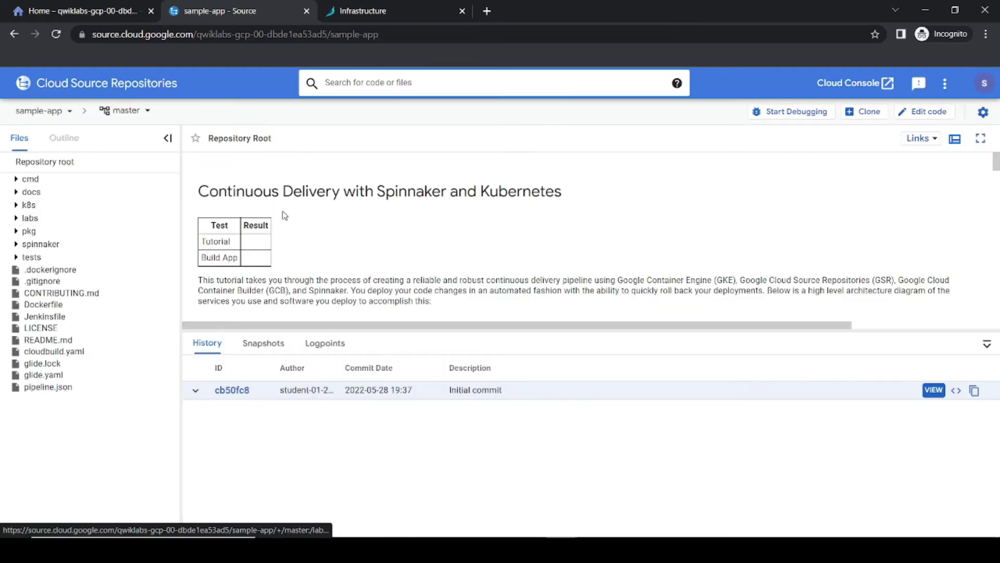
Switch to the lab instructions and read where to configure the Cloud Build triggers
key("alt+Tab")
scroll(406, 307, "down", 10)
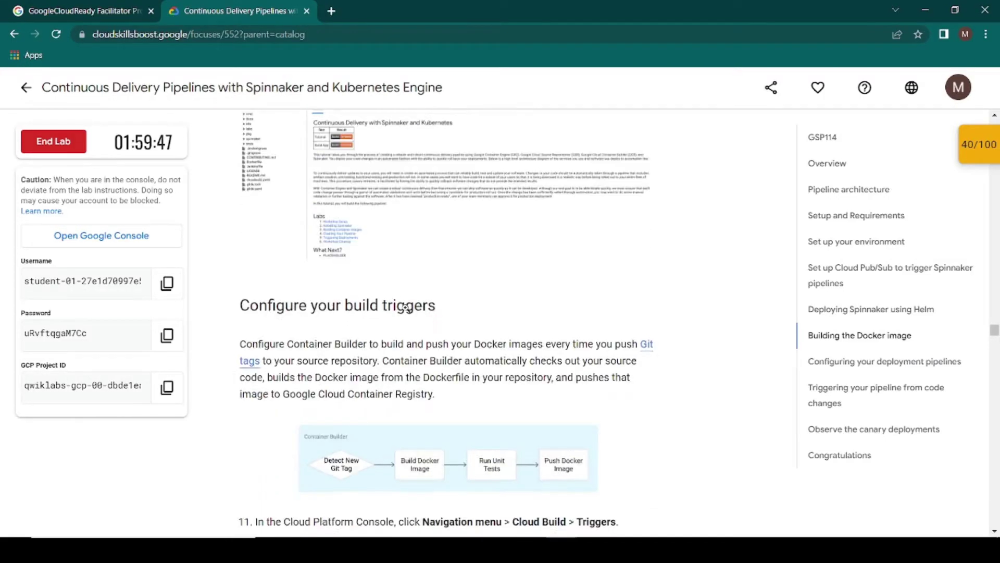
left_click_drag(303, 184, 588, 176)
left_click(628, 180)
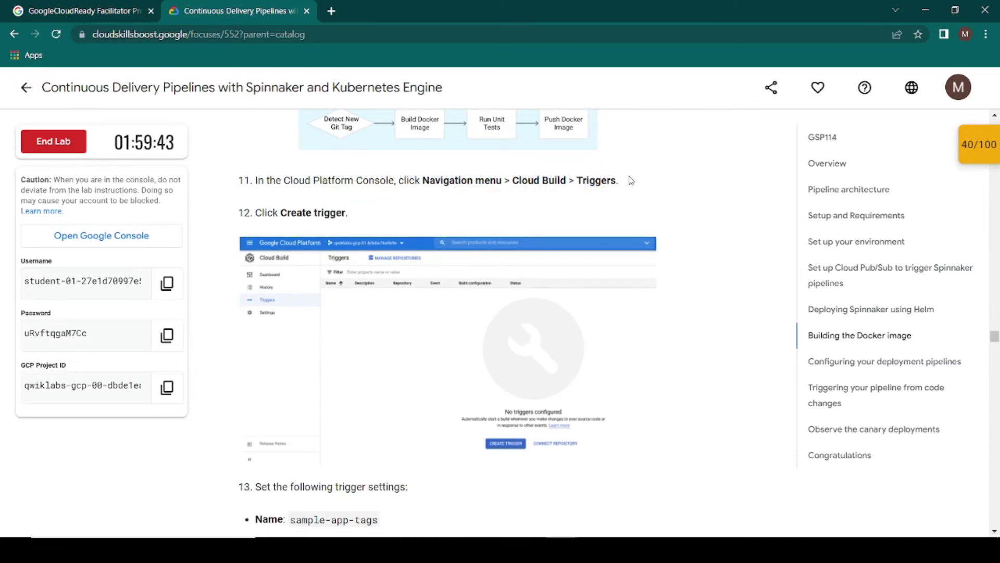
Return to the Google Cloud console and open the Triggers page of Cloud Build
key("alt+Tab")
left_click(31, 11)
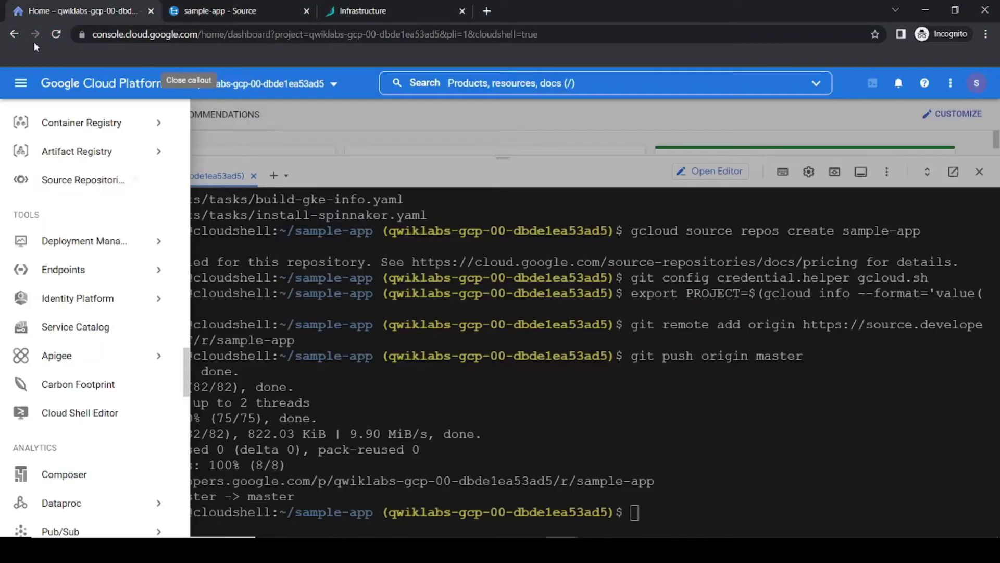
left_click(21, 83)
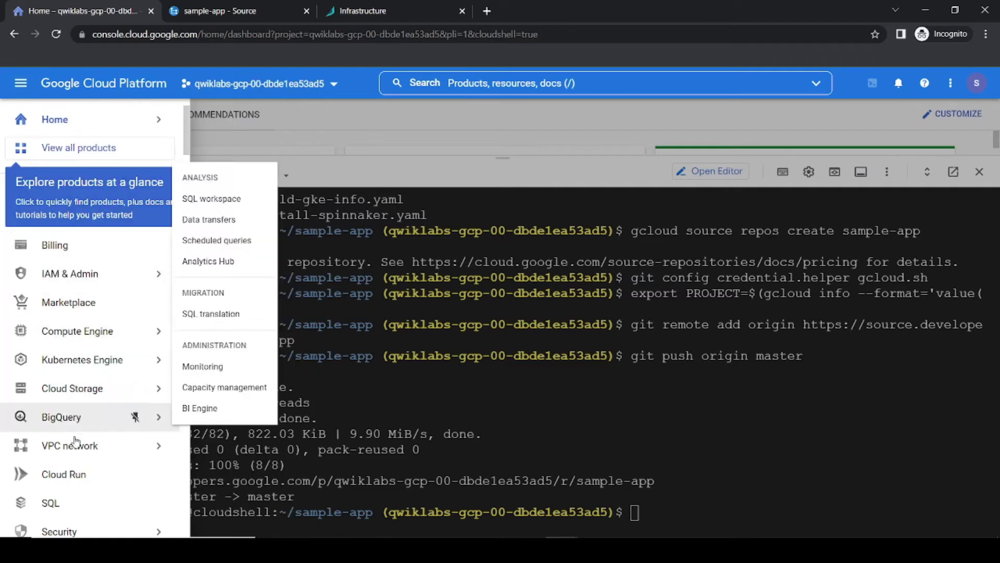
scroll(78, 516, "down", 3)
scroll(81, 432, "down", 6)
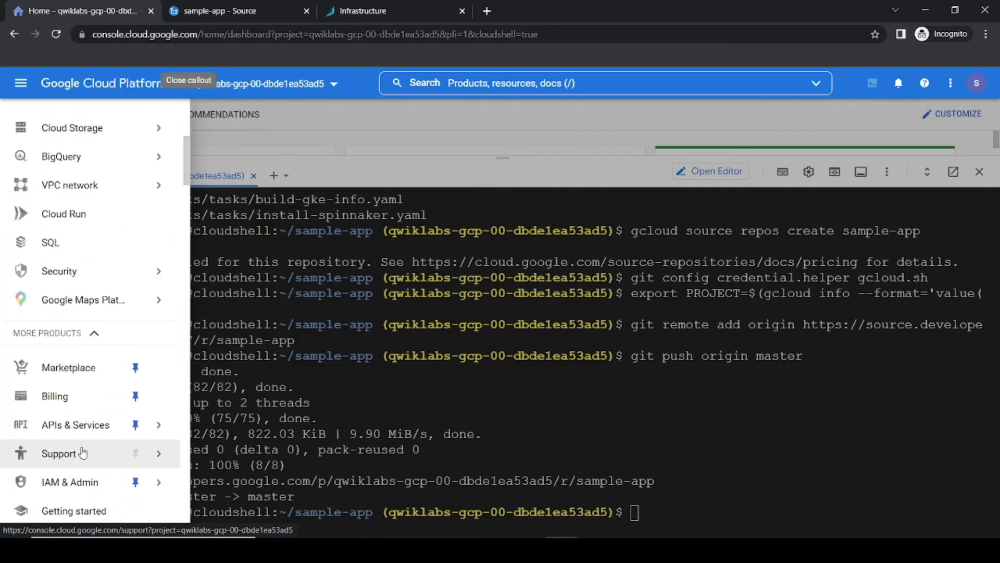
scroll(83, 435, "down", 4)
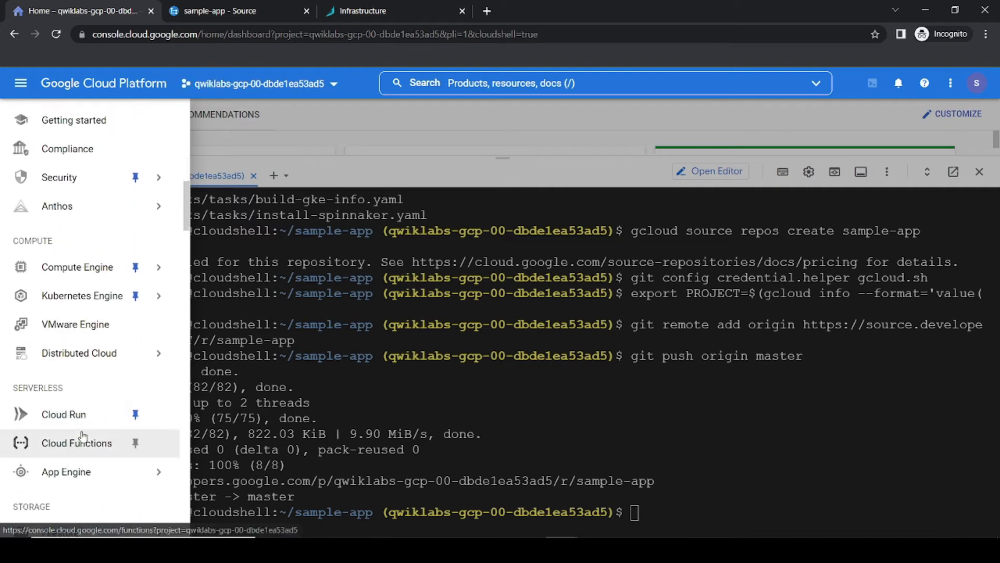
scroll(83, 417, "down", 6)
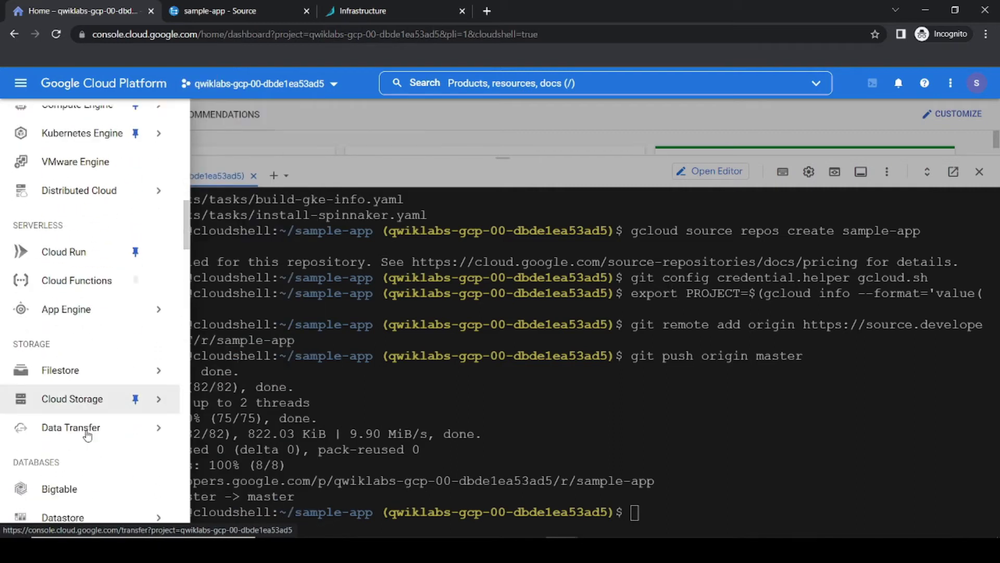
scroll(87, 436, "down", 6)
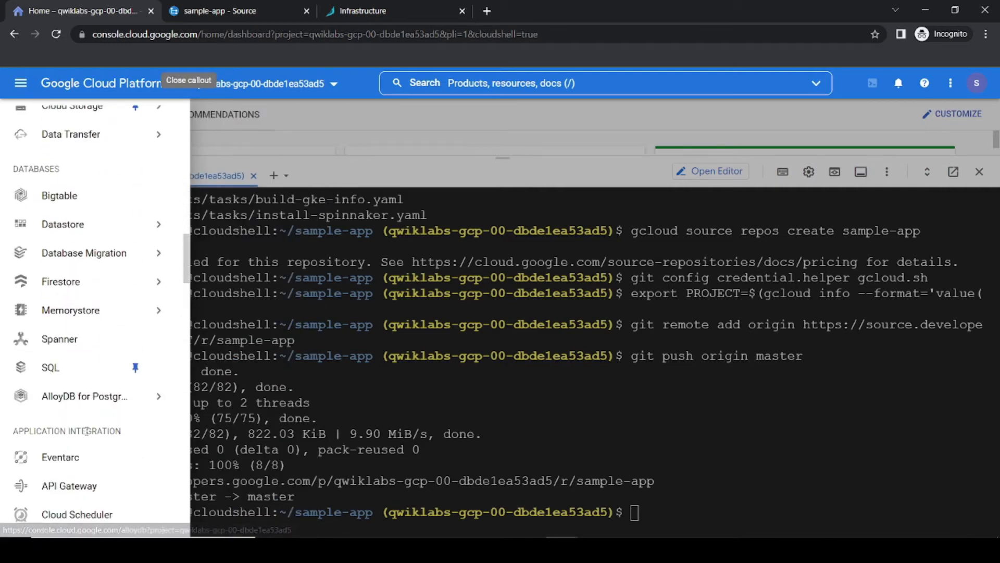
scroll(87, 436, "down", 3)
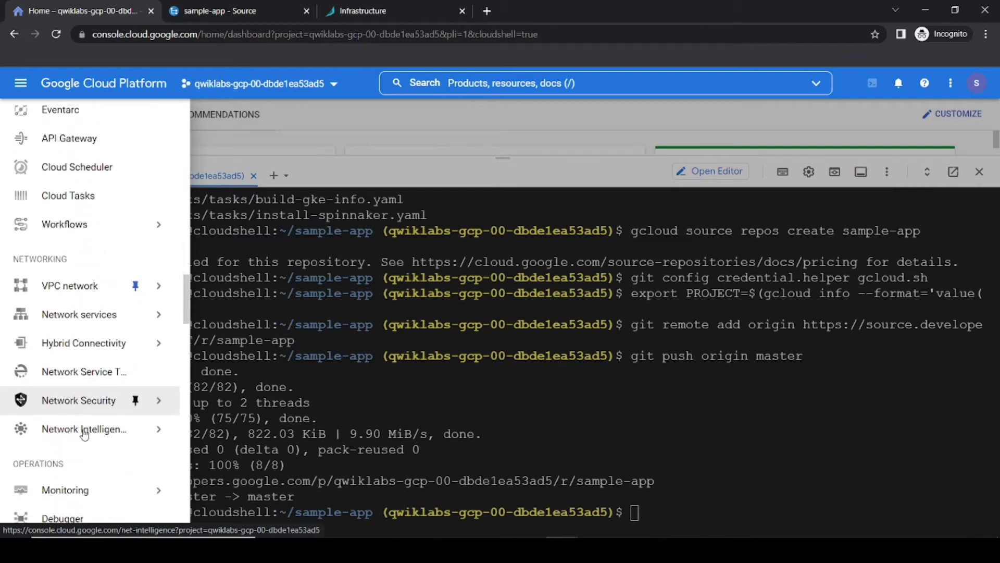
scroll(86, 390, "down", 5)
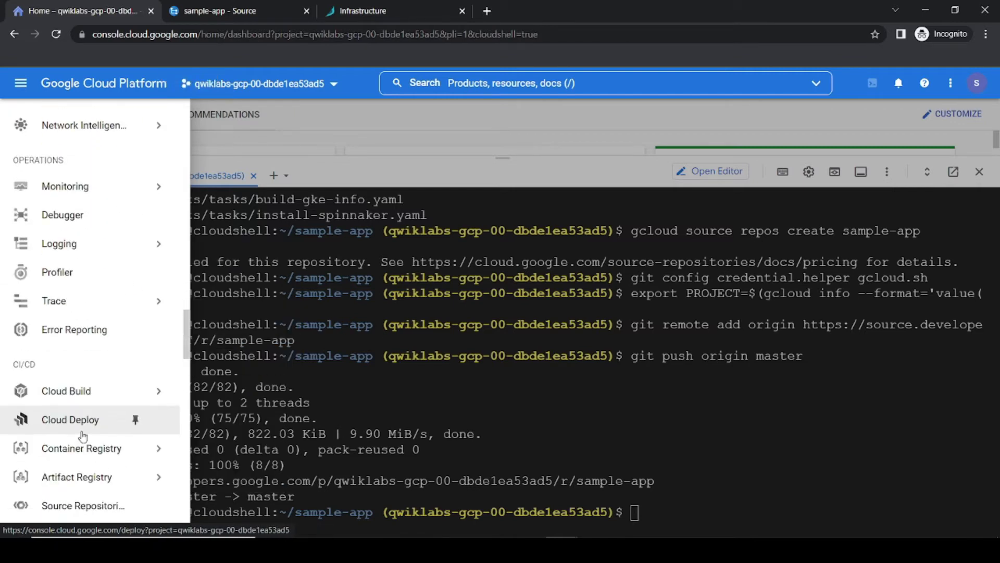
mouse_move(85, 325)
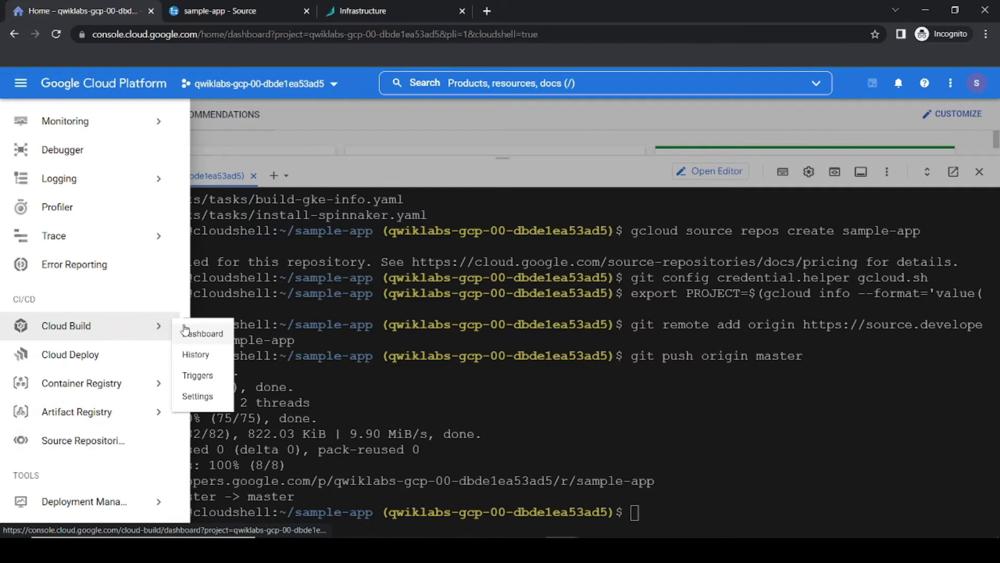
left_click(200, 375)
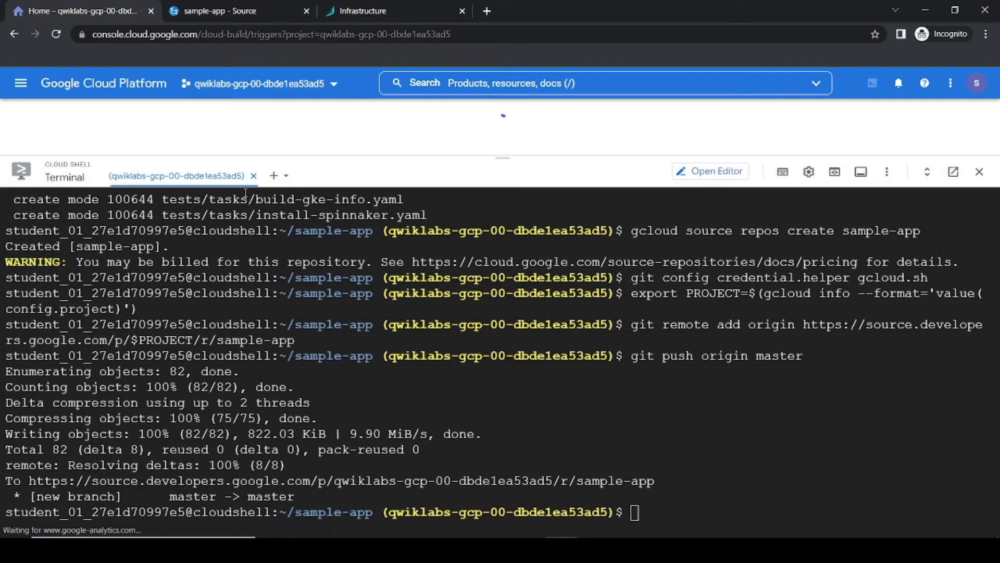
Shrink the Cloud Shell terminal to about half height and close the Learn panel
left_click_drag(261, 190, 284, 170)
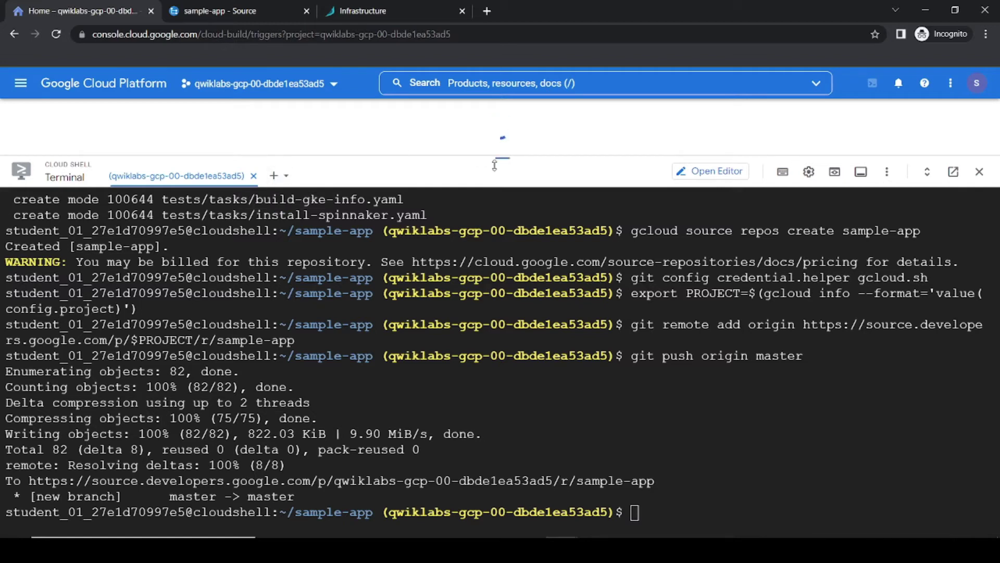
left_click_drag(475, 159, 436, 364)
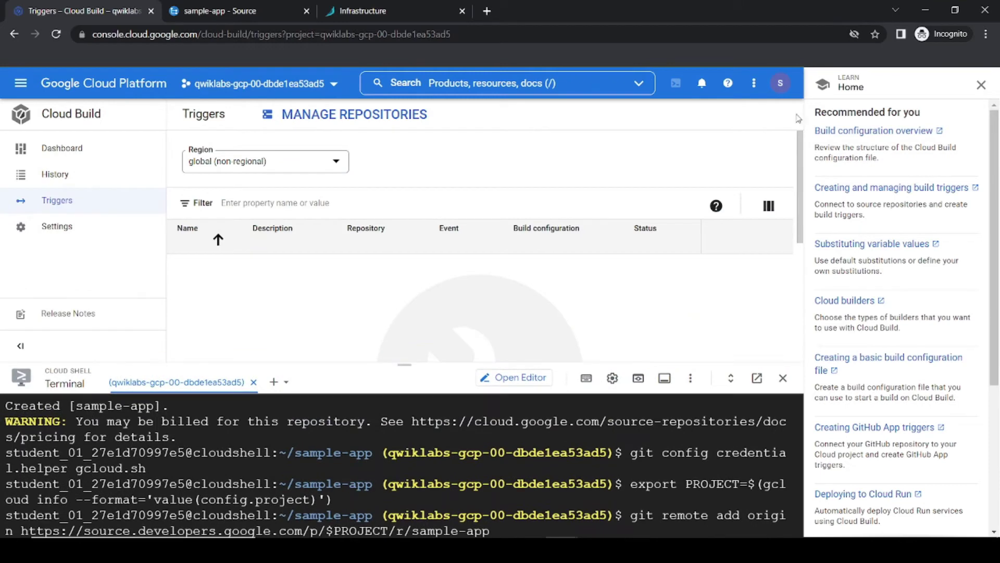
left_click(980, 84)
Check the lab's next instruction, then reduce Cloud Shell to its header and start creating a new build trigger
key("alt+Tab")
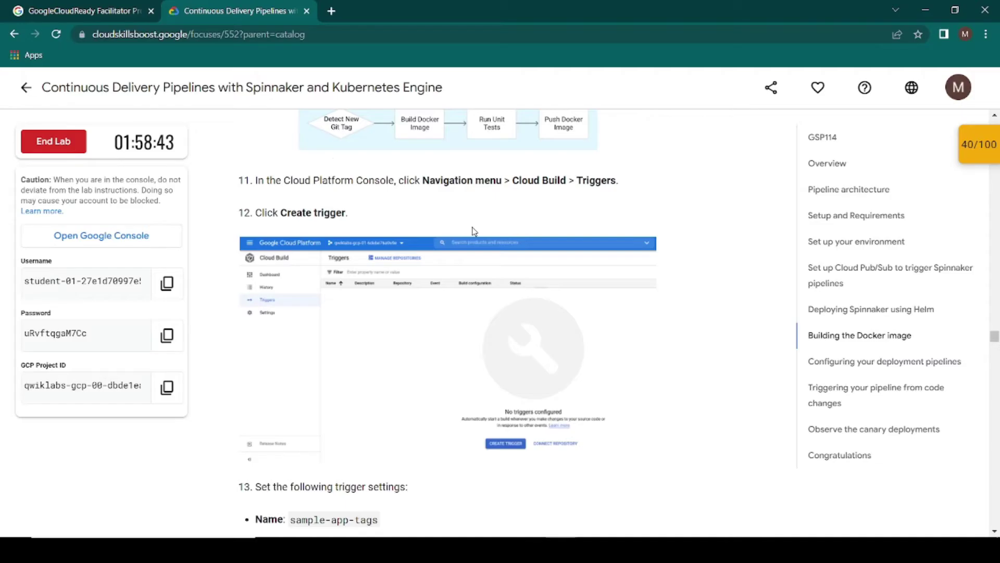
scroll(334, 166, "down", 1)
key("alt+Tab")
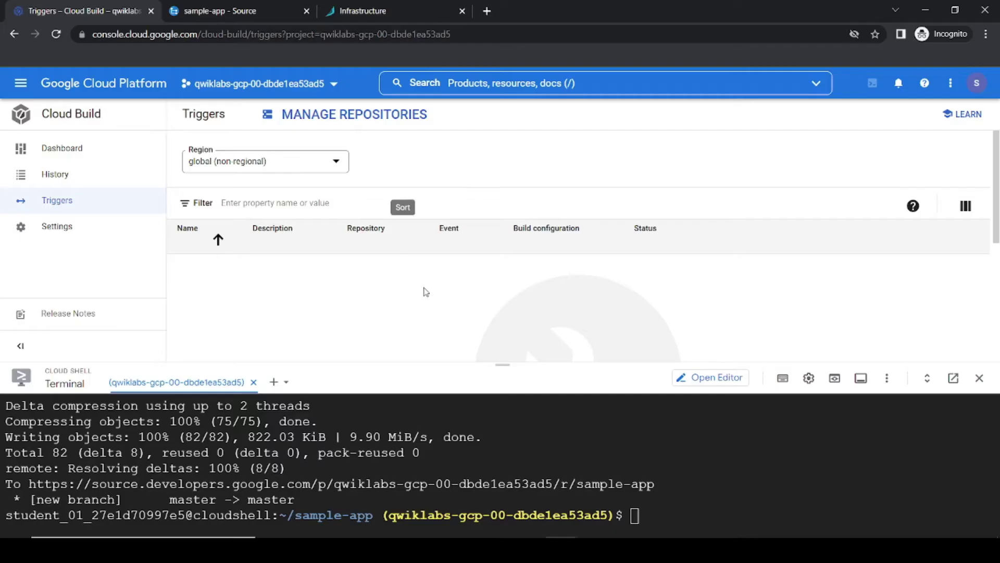
left_click_drag(522, 373, 525, 502)
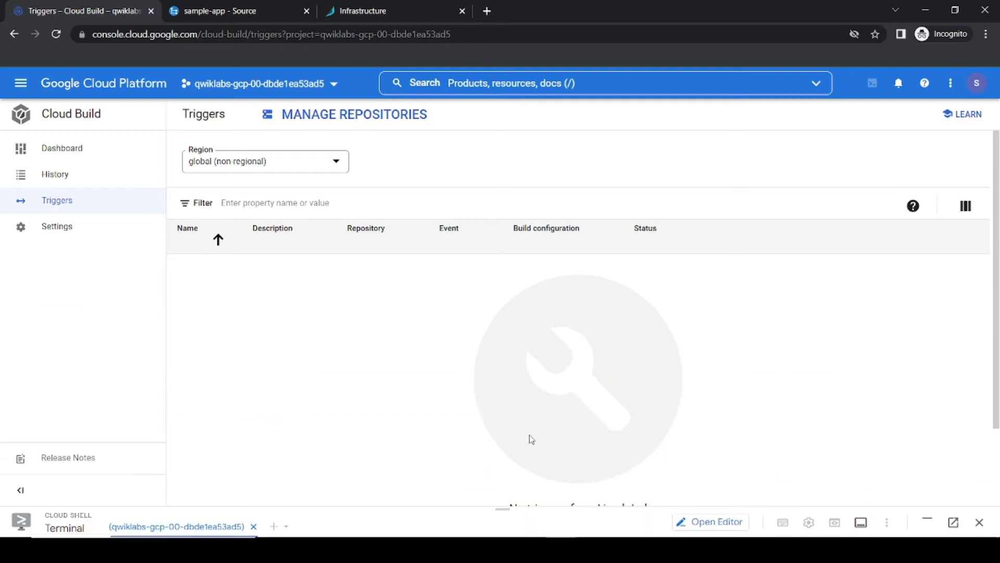
scroll(529, 438, "down", 2)
left_click(544, 474)
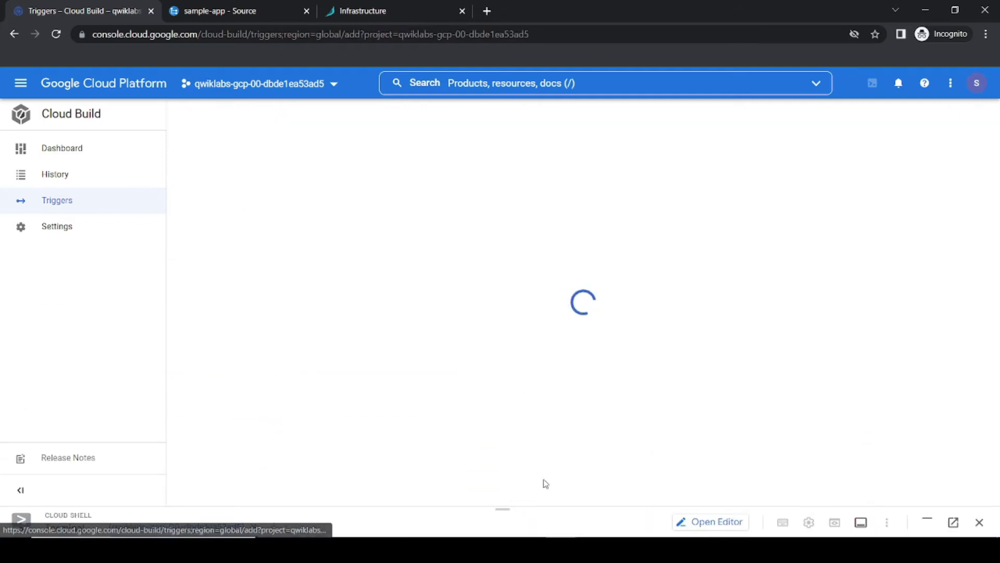
Copy the trigger name from the lab instructions and name the new trigger sample-app-tags
key("alt+Tab")
scroll(368, 255, "down", 3)
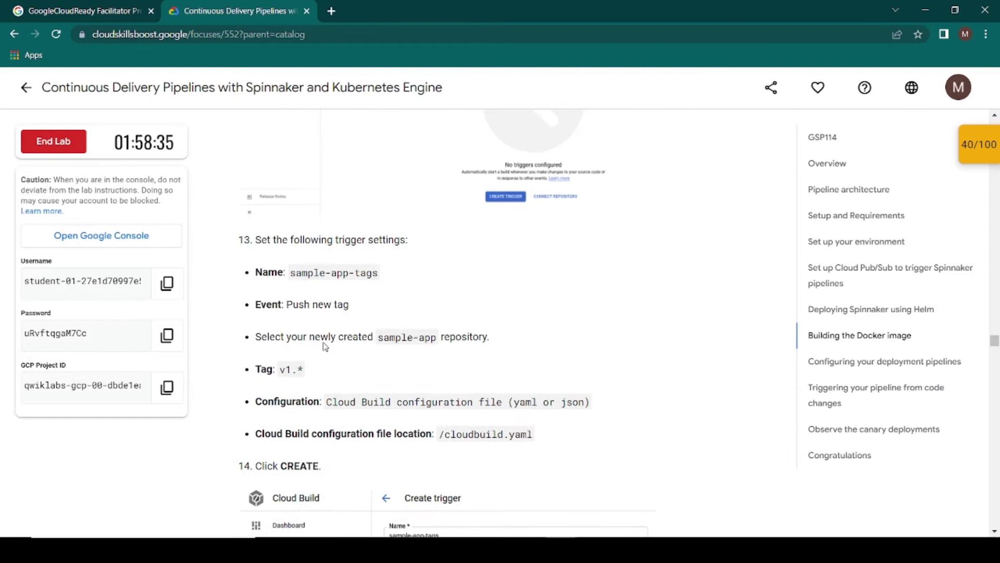
left_click_drag(381, 258, 299, 257)
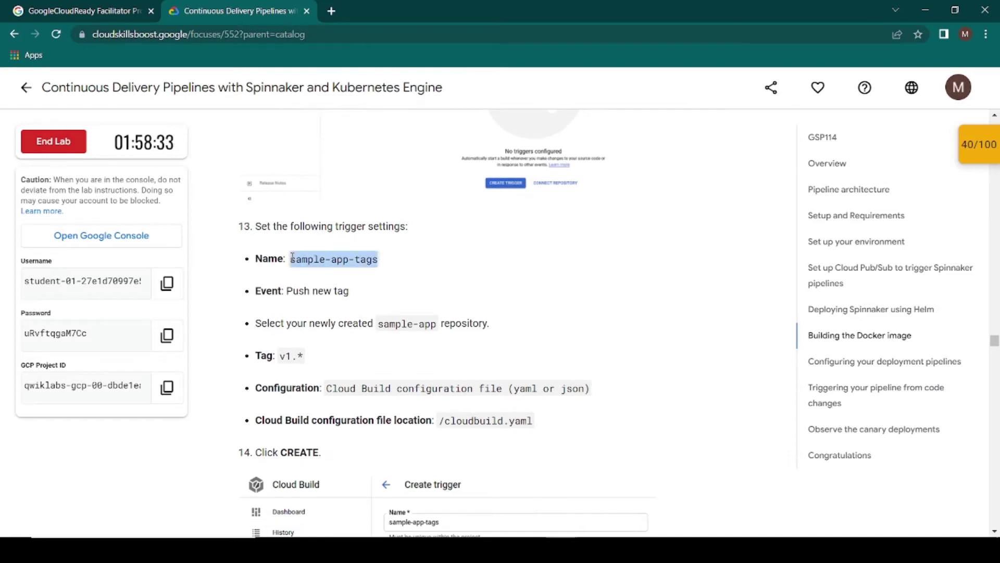
right_click(293, 257)
left_click(313, 267)
key("alt+Tab")
left_click(355, 154)
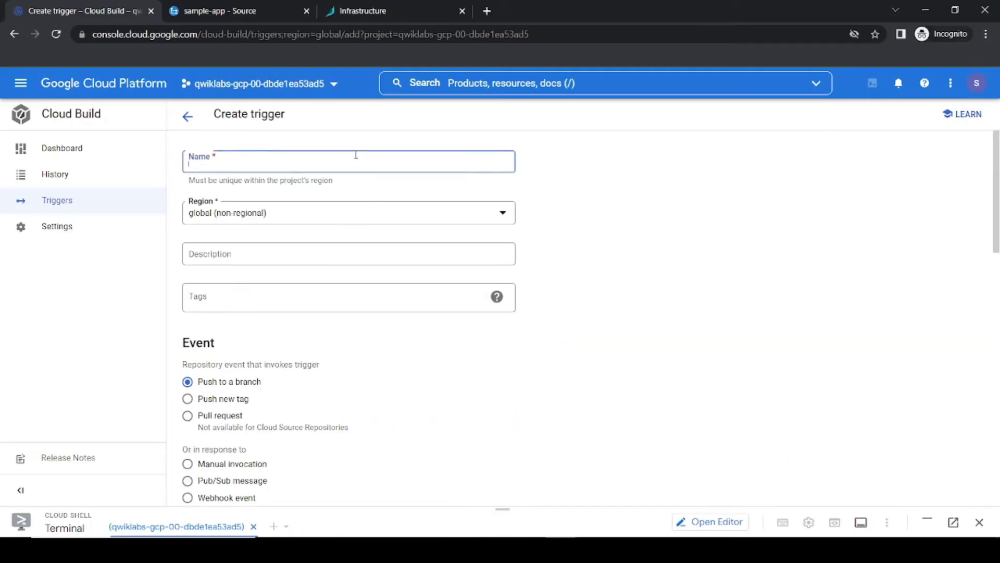
Check the lab's event setting and set the trigger's repository event to Push new tag
key("alt+Tab")
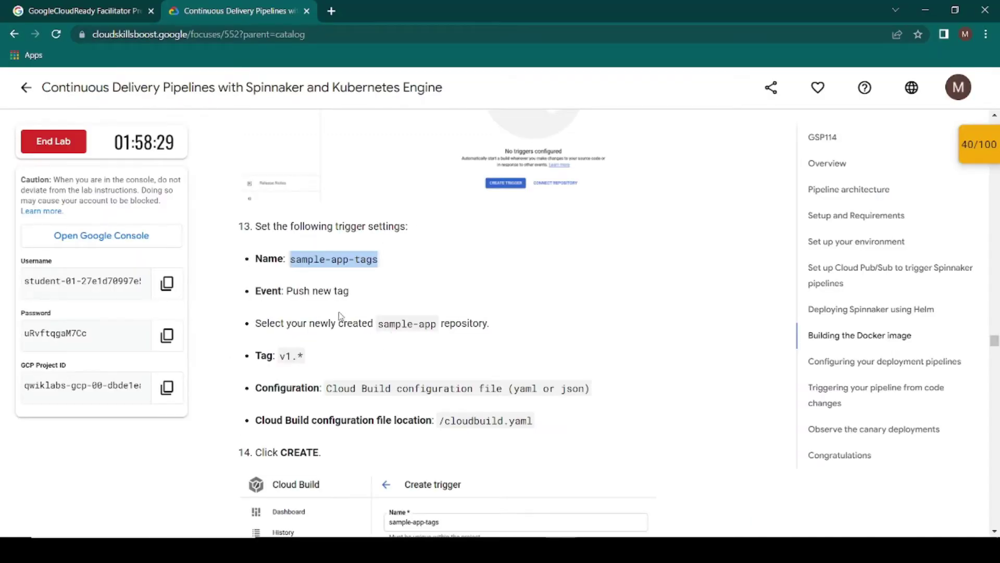
key("alt+Tab")
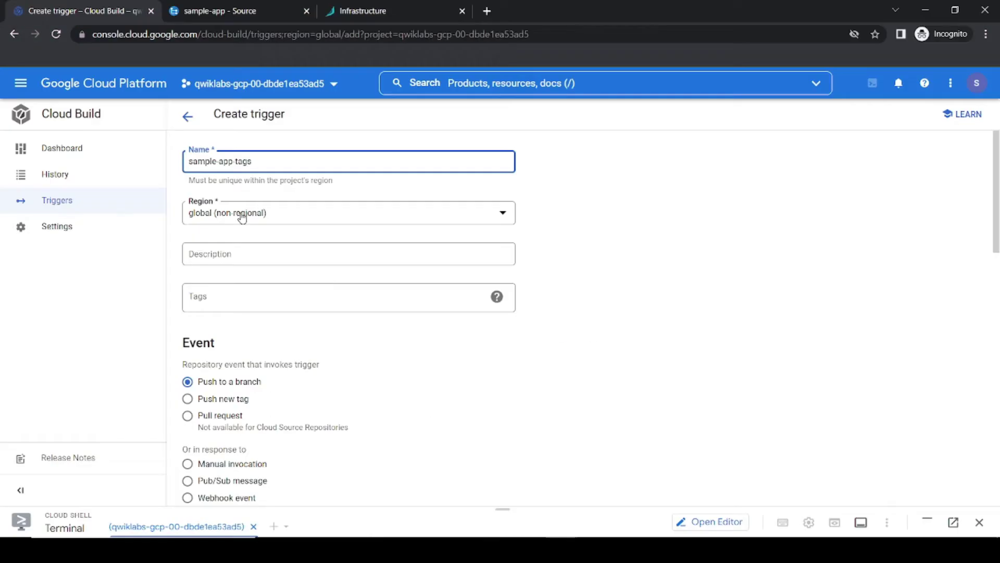
scroll(222, 400, "down", 1)
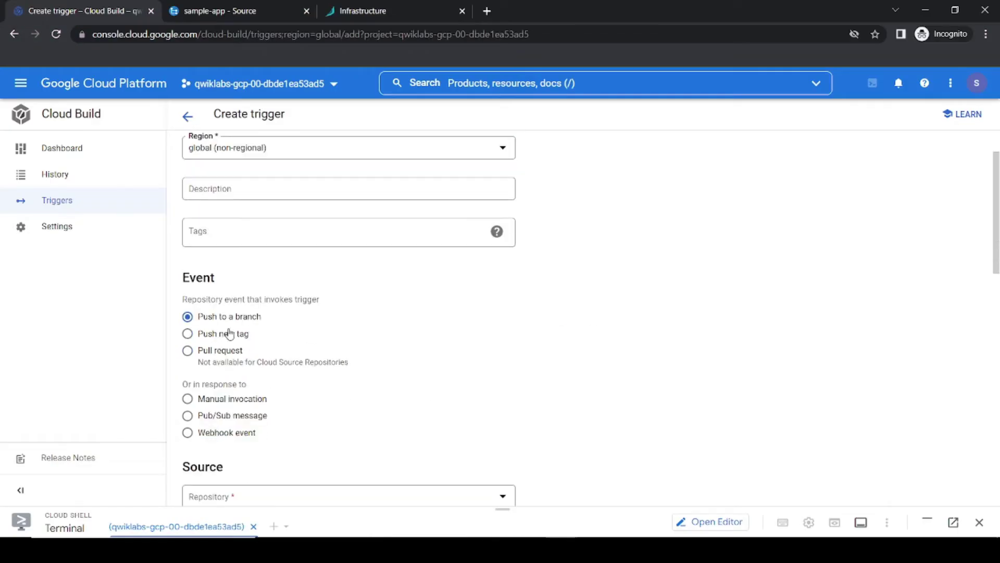
left_click(188, 334)
scroll(245, 260, "up", 1)
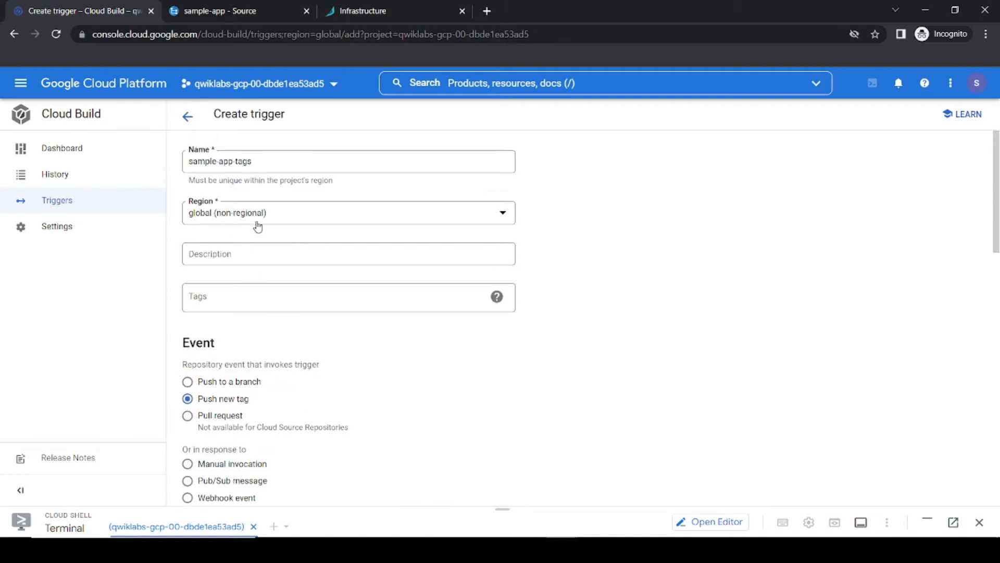
Compare the form with the lab's trigger settings, then select sample-app (Cloud Source Repositories) as the source repository
key("alt+Tab")
scroll(352, 358, "up", 5)
scroll(358, 353, "down", 8)
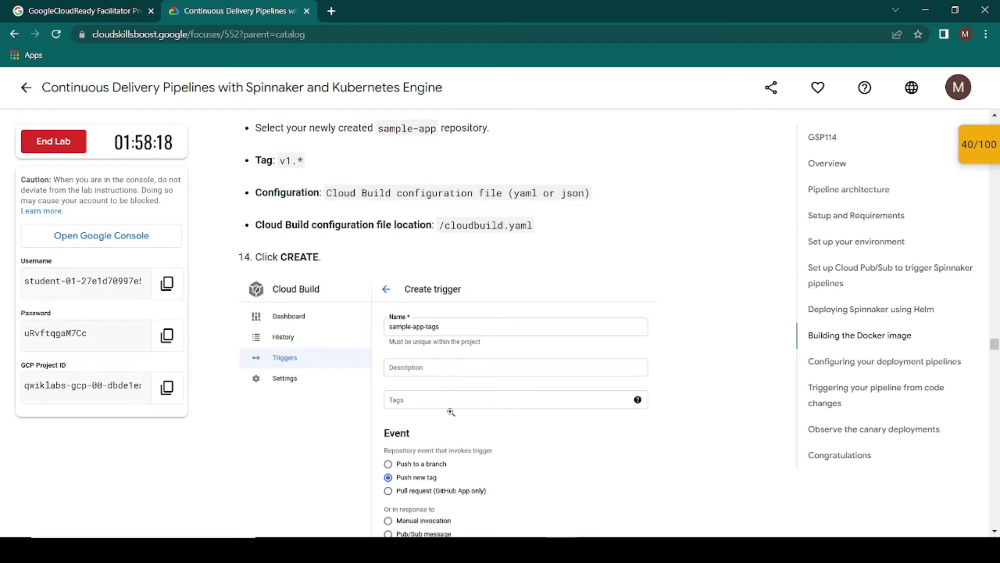
scroll(451, 413, "down", 1)
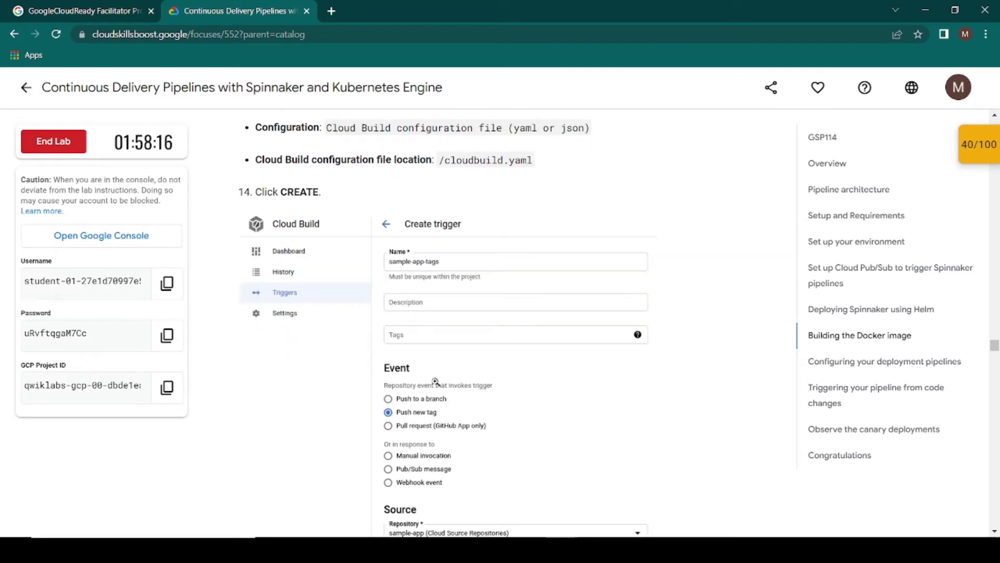
scroll(375, 309, "up", 3)
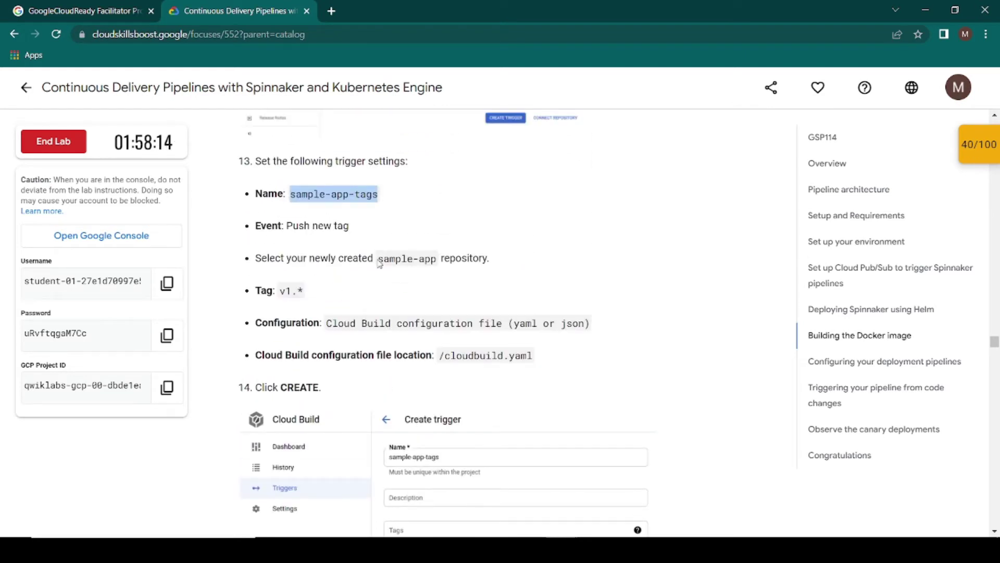
key("alt+Tab")
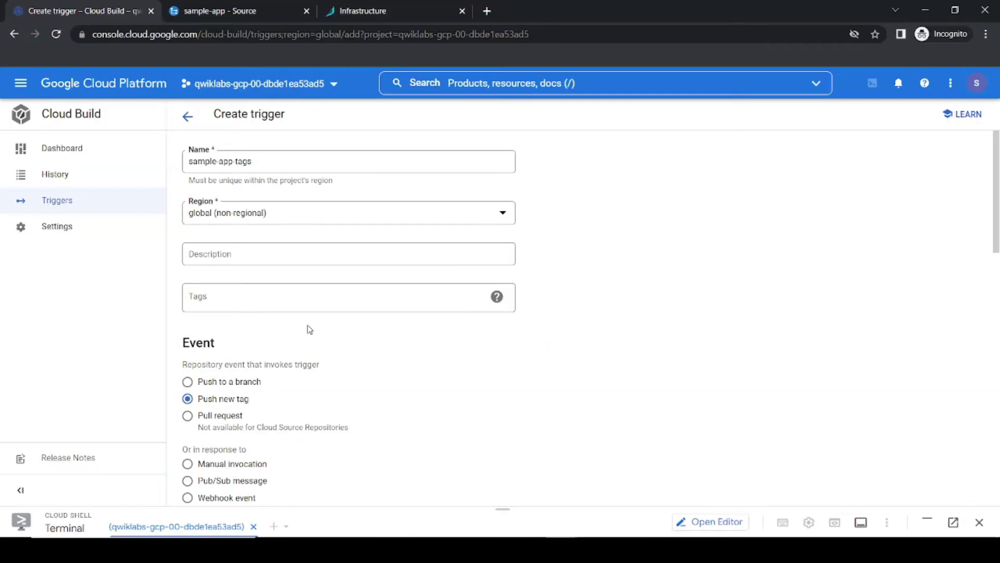
scroll(310, 330, "down", 3)
scroll(230, 319, "down", 1)
left_click(230, 304)
left_click(247, 347)
Copy the tag pattern from the lab instructions and set the trigger's tag to v1.*
key("alt+Tab")
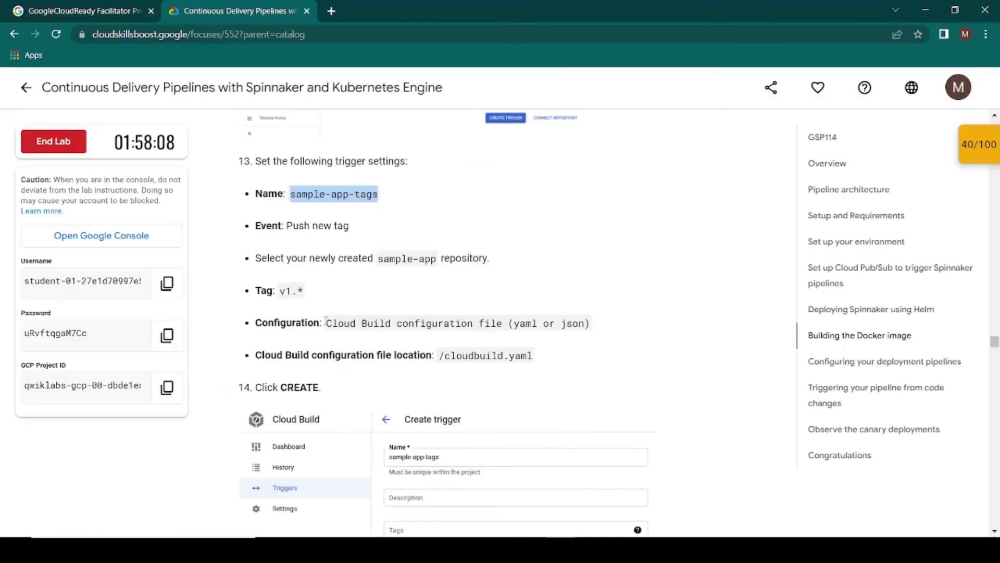
left_click_drag(302, 292, 282, 295)
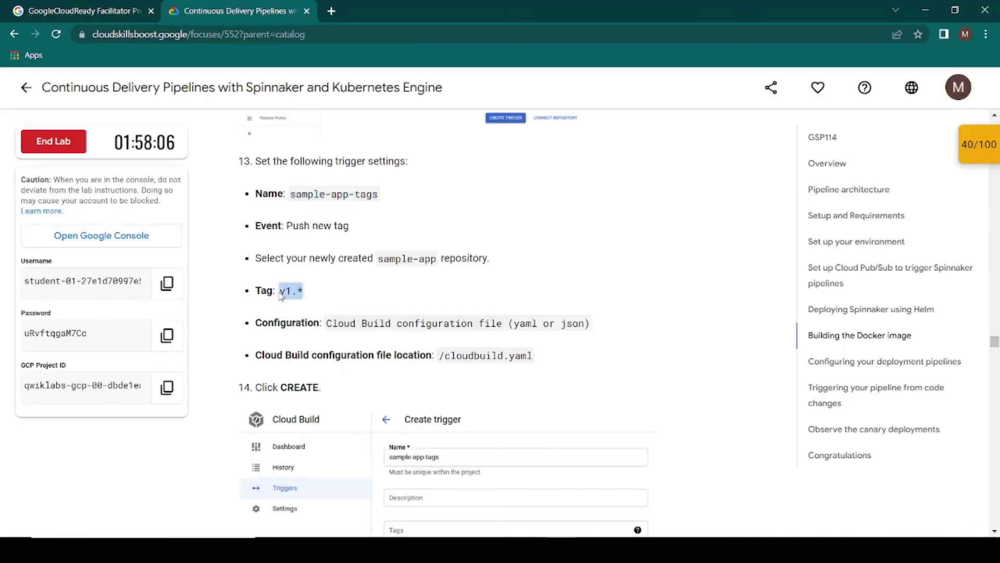
right_click(281, 292)
left_click(300, 301)
key("alt+Tab")
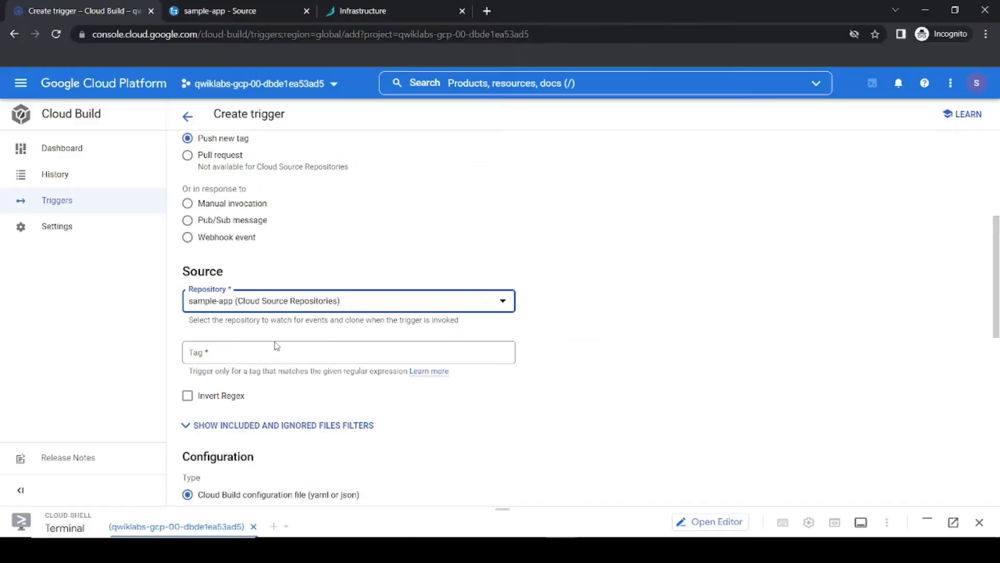
left_click(250, 357)
key("ctrl+v")
left_click(586, 371)
Compare the trigger form's configuration type, location and cloudbuild.yaml file path with the settings and sample form in the lab instructions
key("alt+Tab")
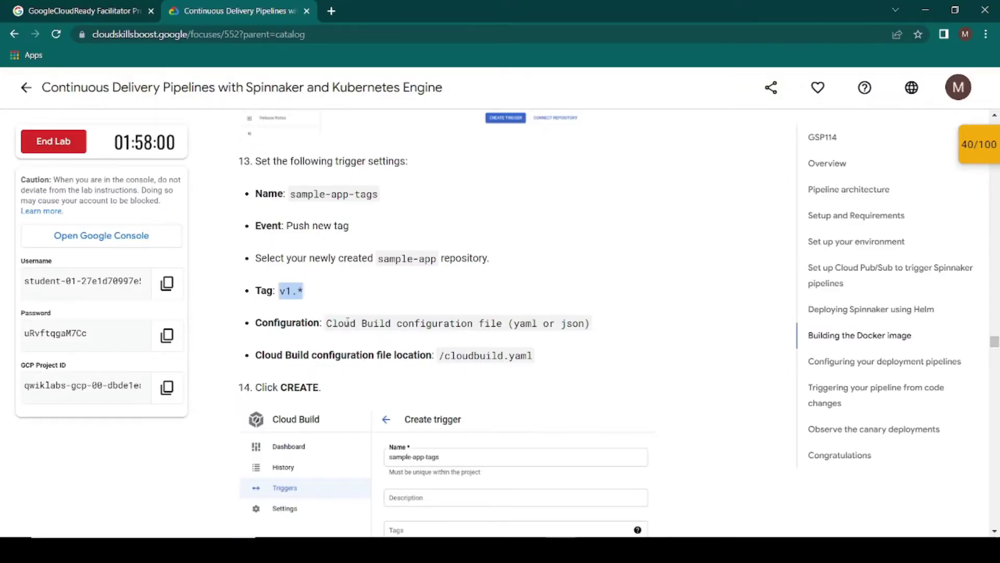
scroll(411, 349, "down", 5)
scroll(462, 394, "down", 1)
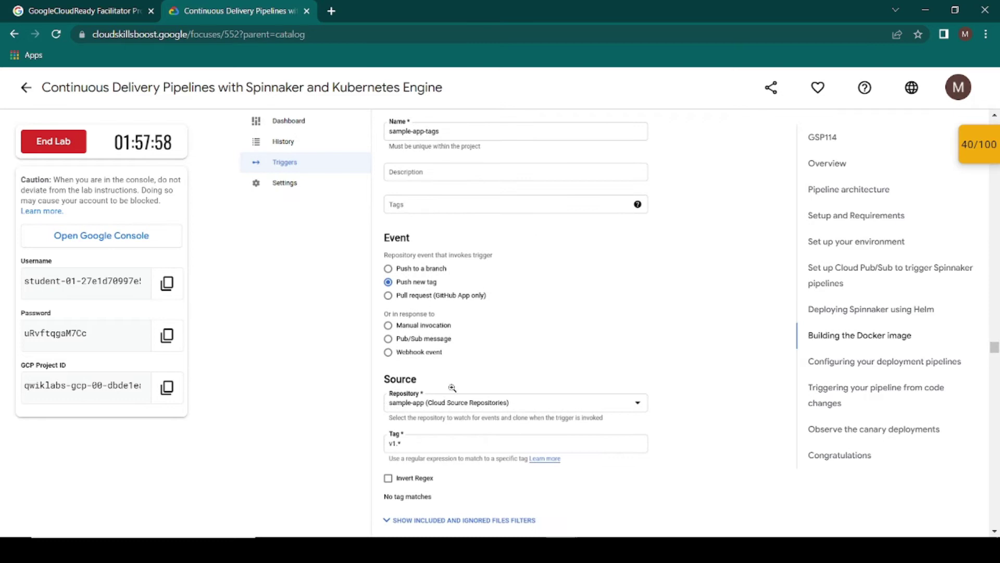
scroll(452, 387, "up", 3)
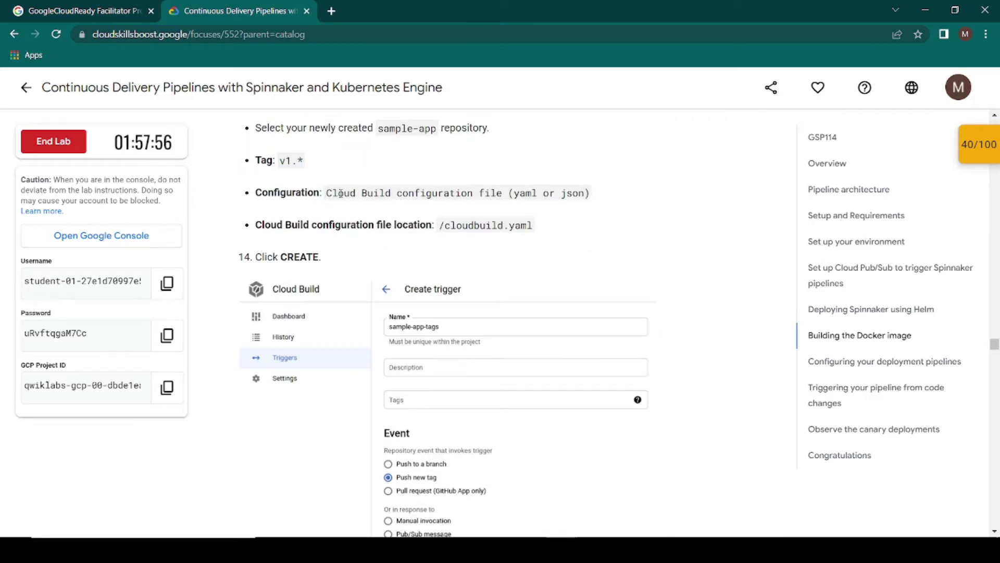
left_click_drag(341, 194, 550, 198)
scroll(570, 283, "down", 5)
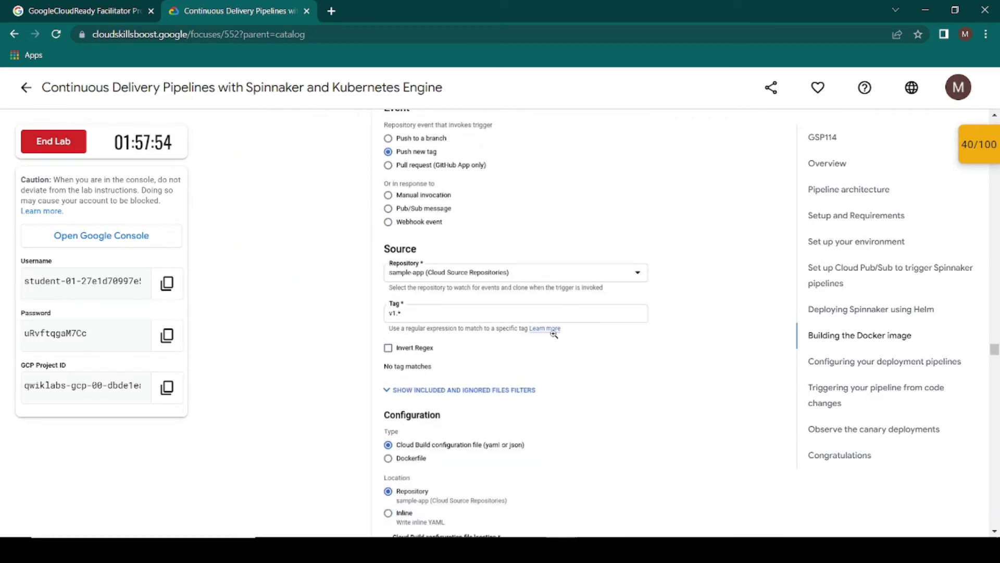
scroll(421, 406, "down", 1)
key("alt+Tab")
scroll(250, 411, "down", 2)
scroll(250, 412, "down", 2)
key("alt+Tab")
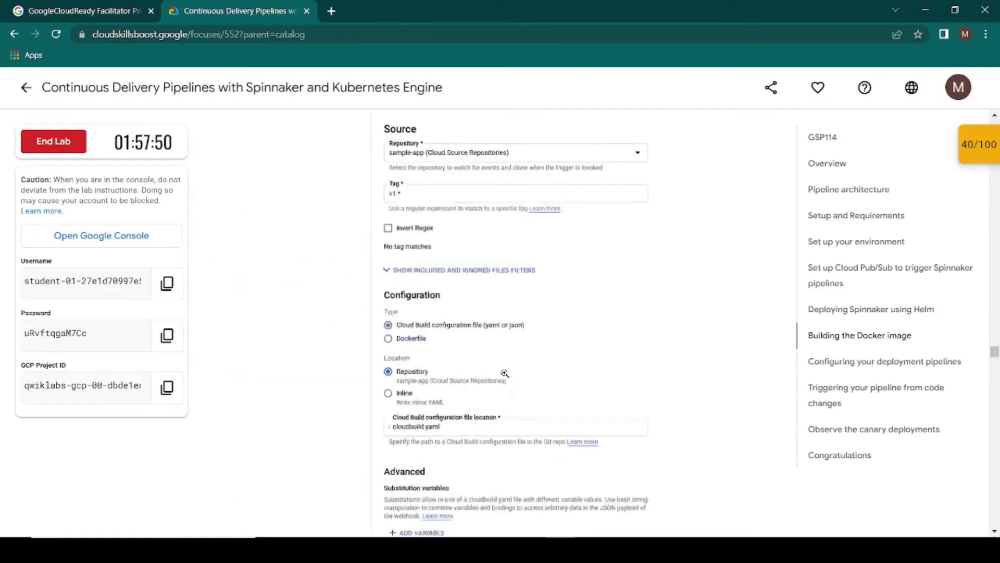
scroll(403, 193, "down", 2)
key("alt+Tab")
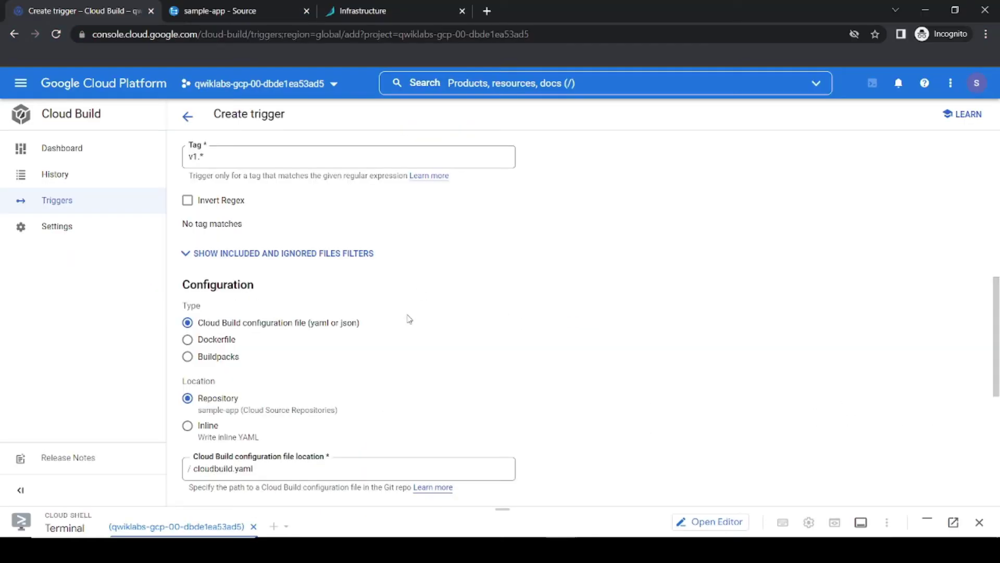
key("alt+Tab")
scroll(442, 315, "down", 1)
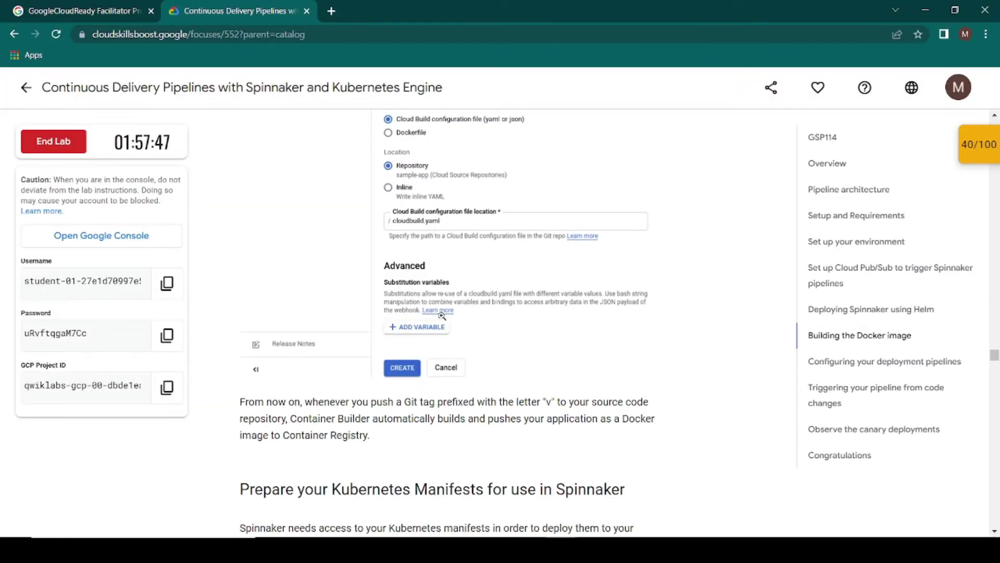
scroll(422, 305, "up", 8)
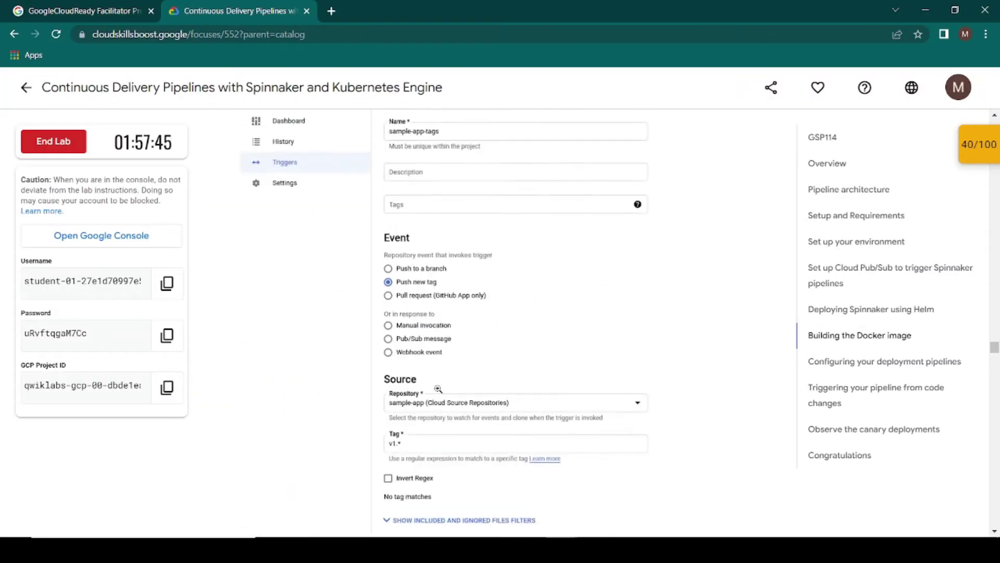
scroll(436, 384, "up", 1)
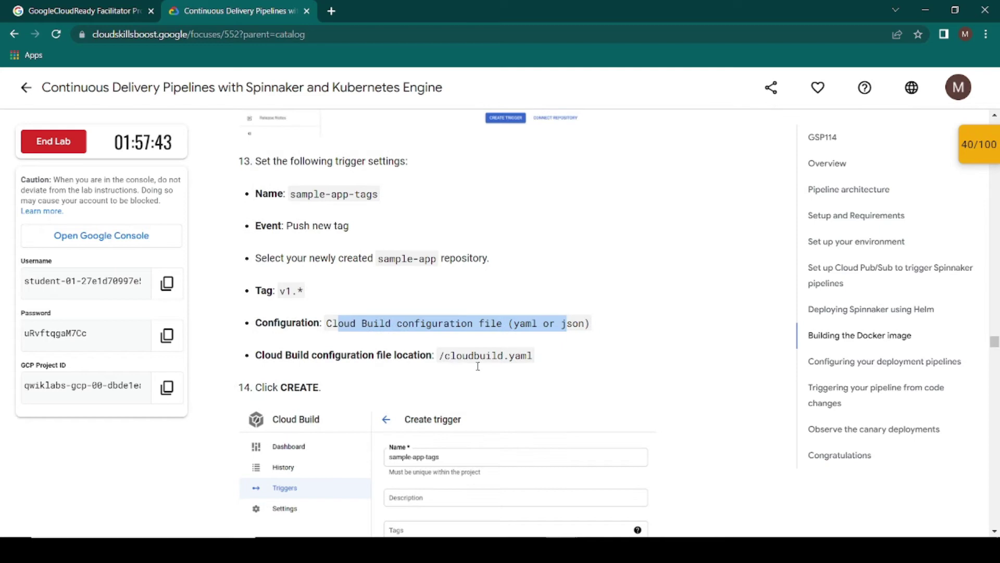
scroll(478, 366, "down", 1)
Create the sample-app-tags trigger with the configured settings and dismiss the Cloud Source Repositories tip in the trigger list
key("alt+Tab")
scroll(223, 469, "down", 6)
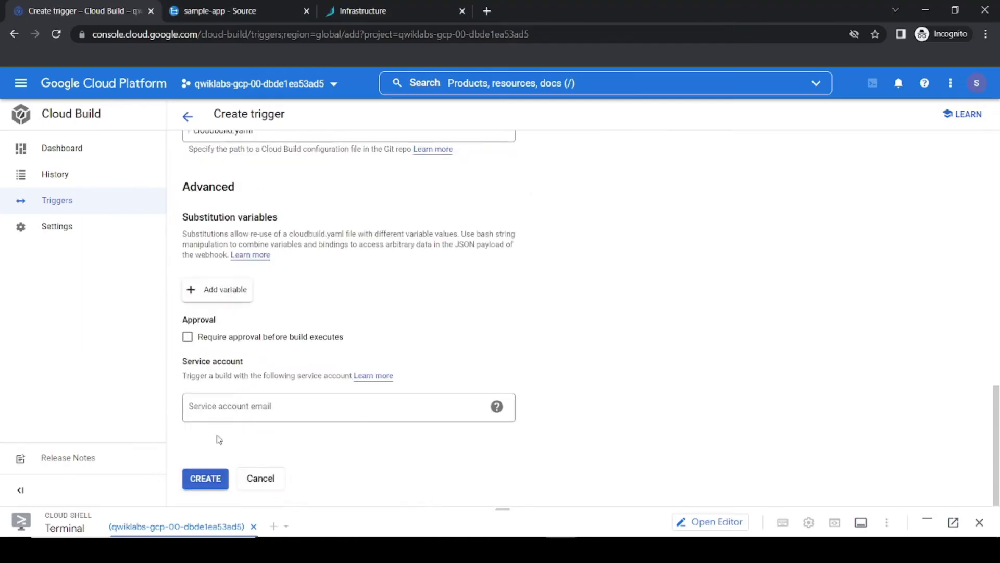
left_click(212, 480)
scroll(248, 387, "up", 8)
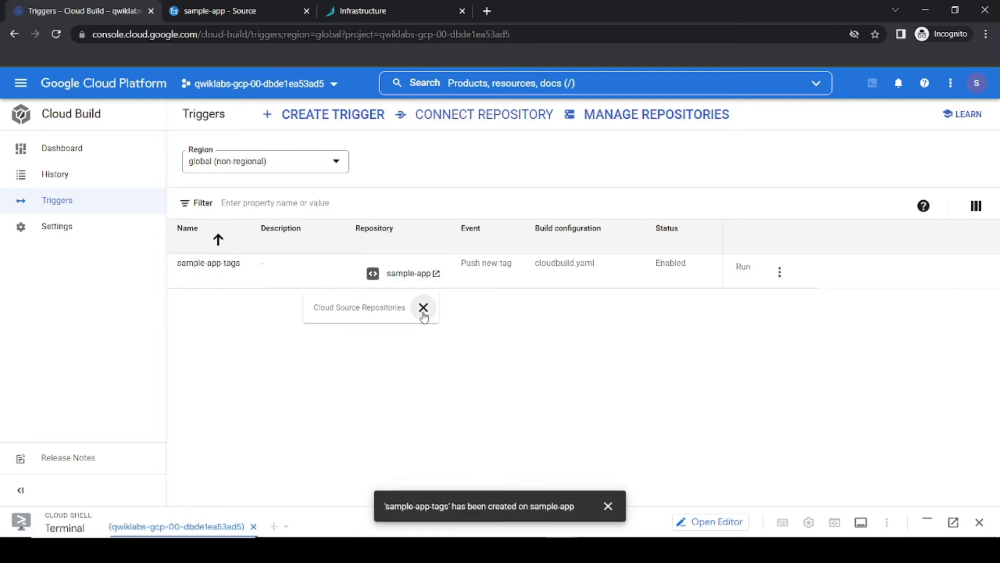
left_click(424, 307)
Copy the lab's export PROJECT=$(gcloud info --format='value(config.project)') command and run it in an enlarged Cloud Shell terminal
key("alt+Tab")
scroll(493, 383, "down", 15)
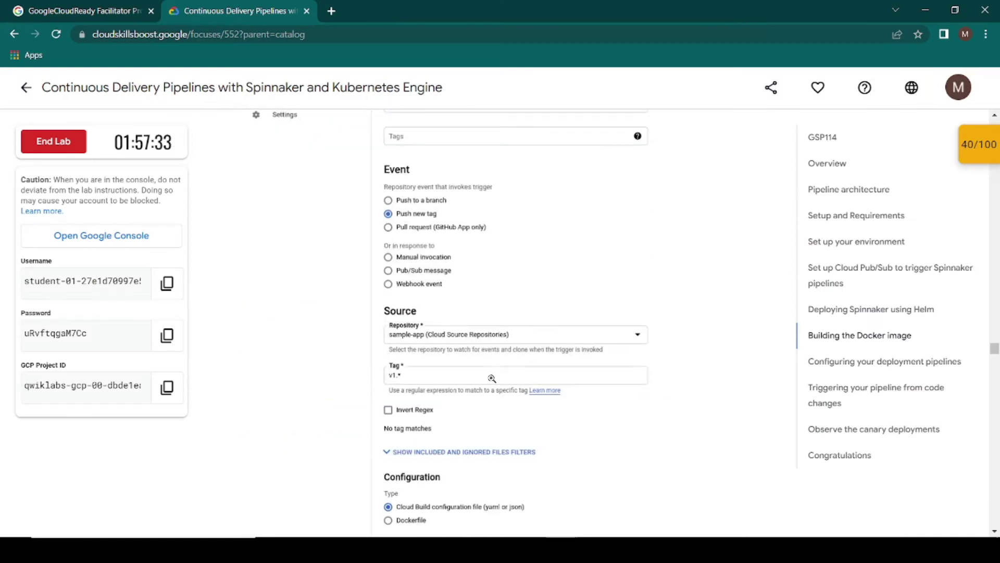
scroll(493, 383, "down", 4)
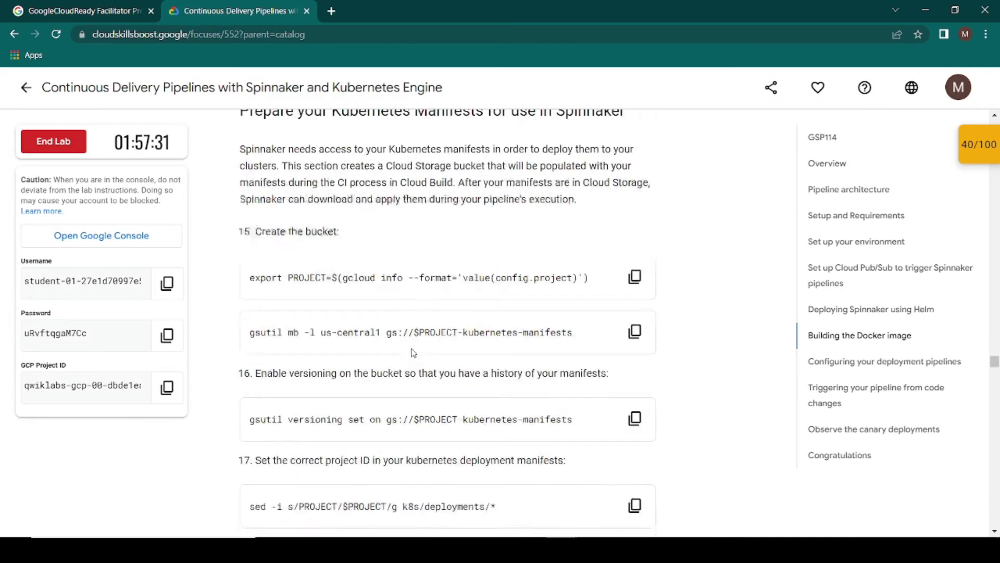
left_click(635, 202)
key("alt+Tab")
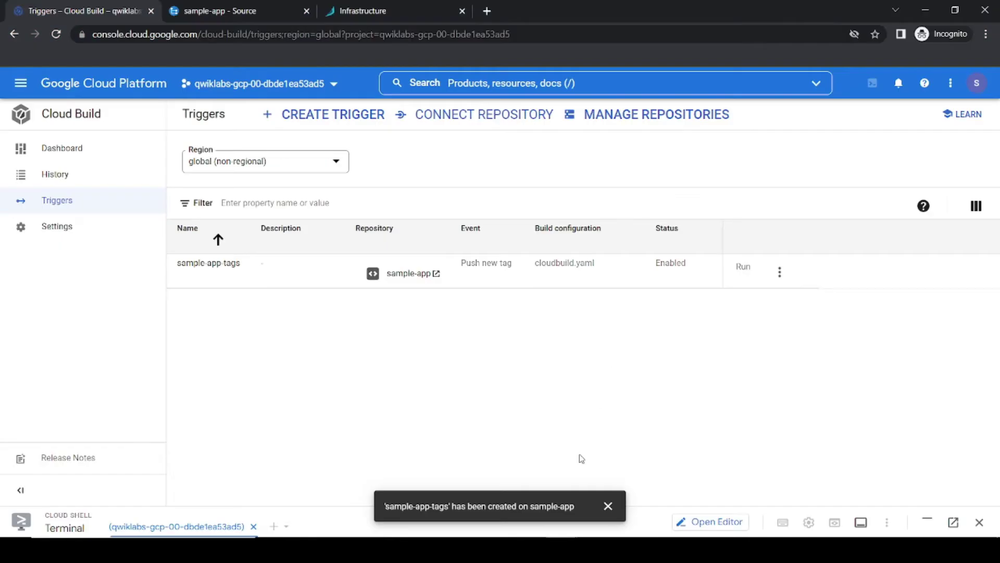
left_click(607, 505)
left_click_drag(525, 505, 501, 208)
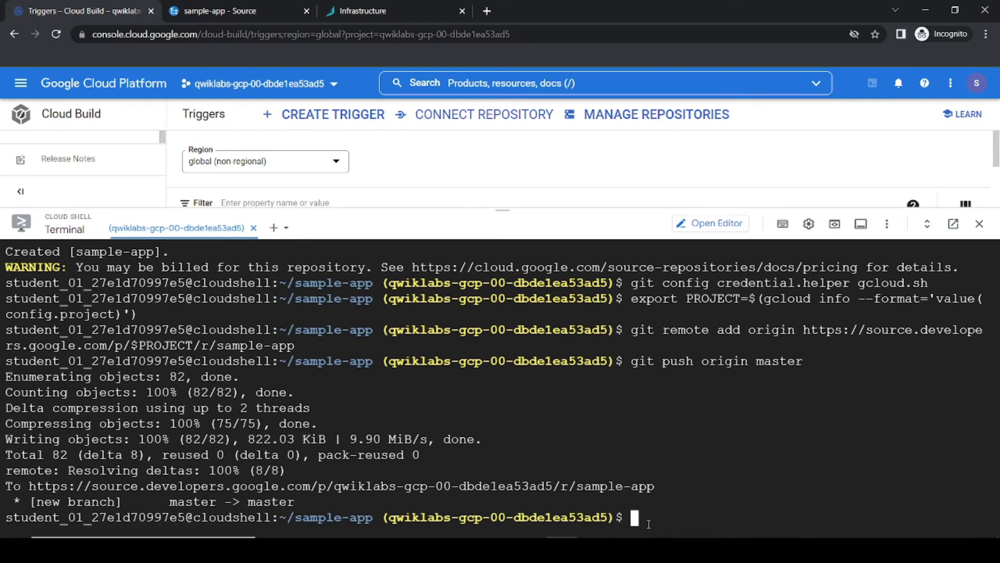
key("ctrl+v")
key("Return")
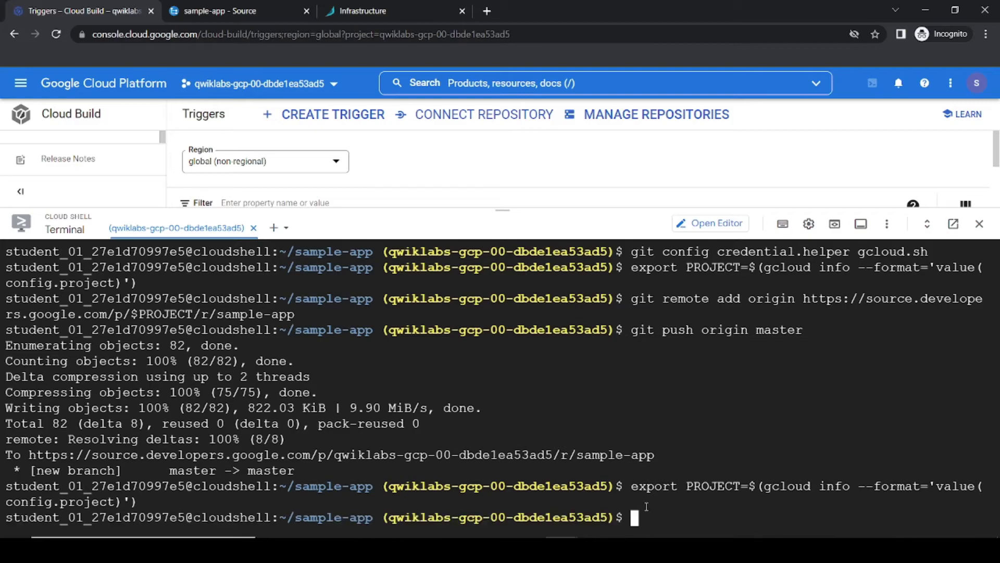
Create the manifests bucket by copying and running gsutil mb -l us-central1 gs://$PROJECT-kubernetes-manifests in Cloud Shell
key("alt+Tab")
scroll(634, 201, "down", 1)
left_click(639, 192)
key("alt+Tab")
key("ctrl+v")
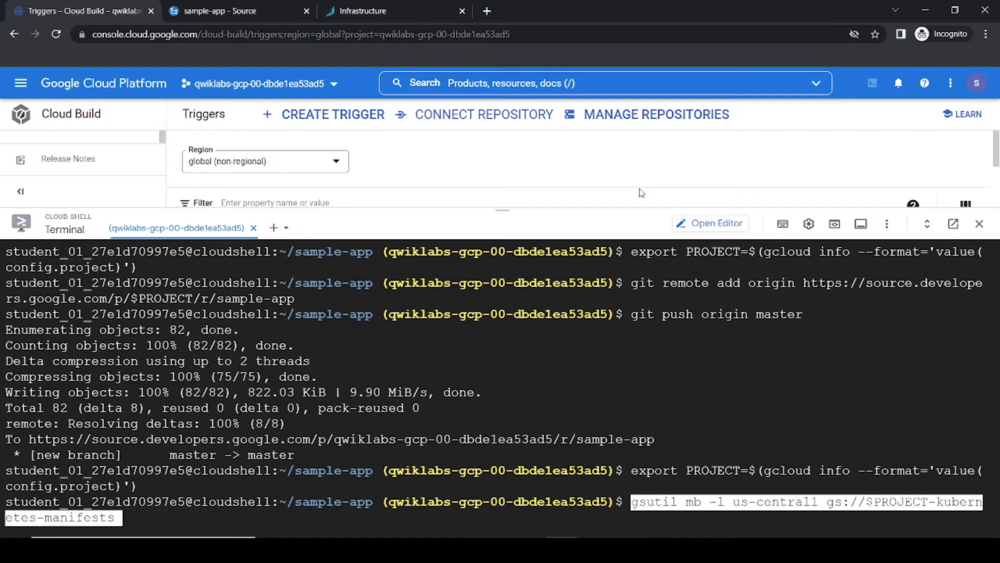
key("Return")
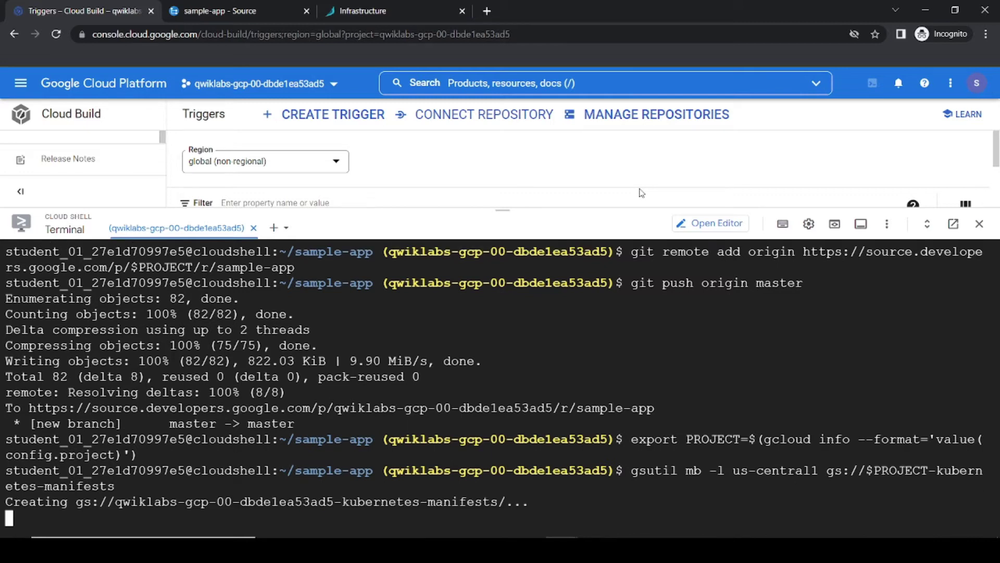
Enable versioning on the manifests bucket by running the lab's gsutil versioning set on gs://$PROJECT-kubernetes-manifests command
key("alt+Tab")
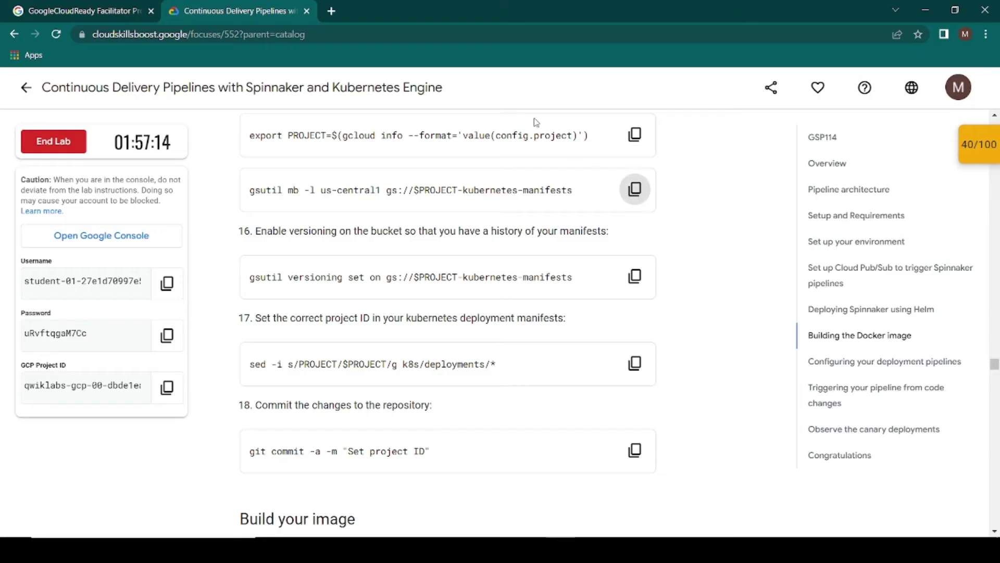
left_click(635, 276)
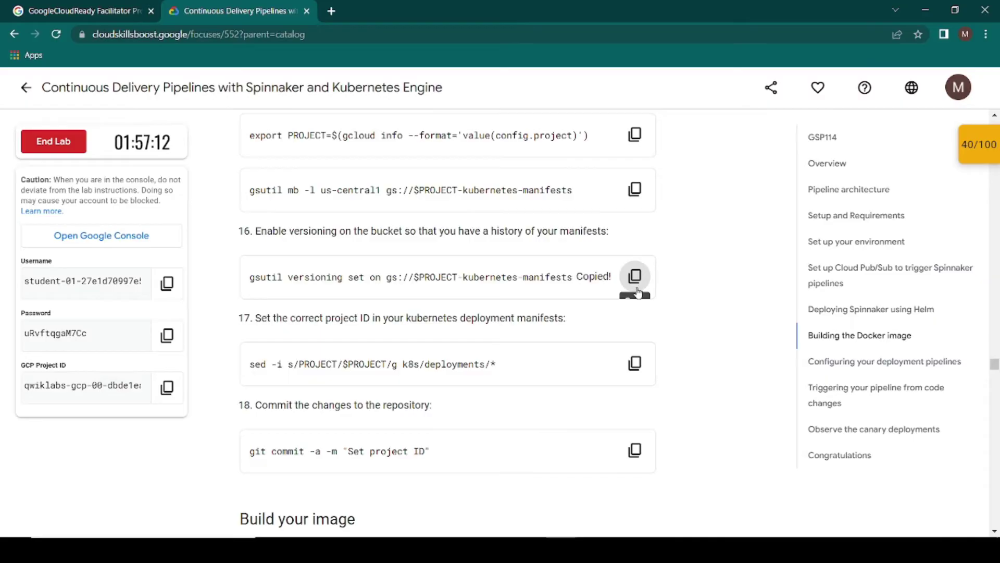
key("alt+Tab")
key("ctrl+v")
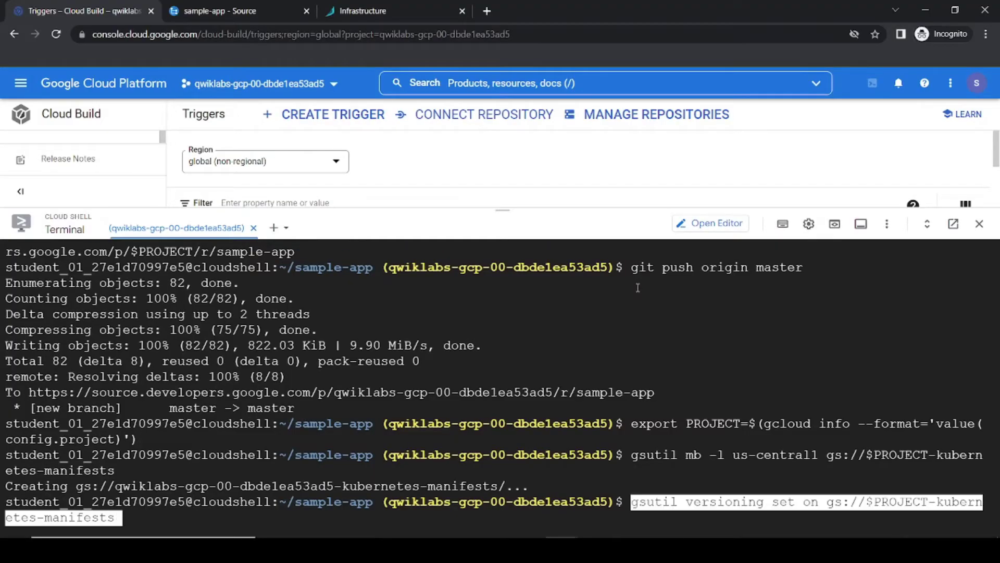
key("Return")
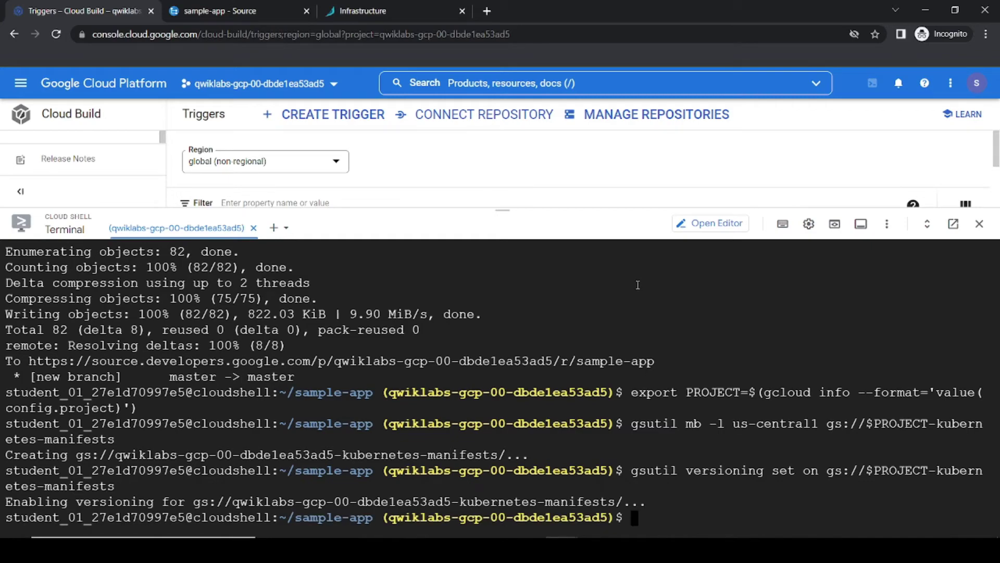
Set the project ID in the Kubernetes deployment manifests by running the lab's sed -i s/PROJECT/$PROJECT/g k8s/deployments/* command
key("alt+Tab")
scroll(634, 272, "down", 2)
left_click(636, 232)
key("alt+Tab")
key("ctrl+v")
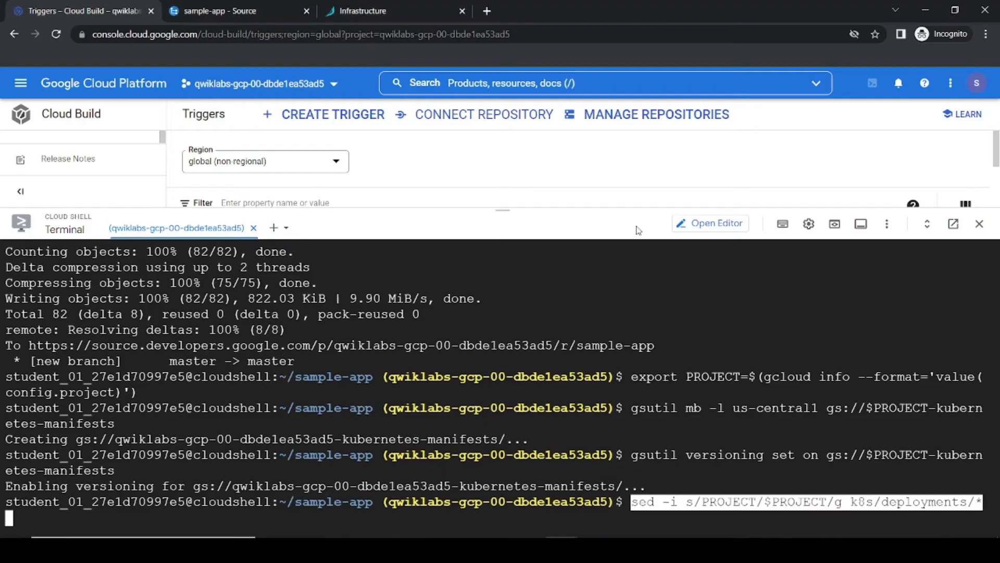
key("Return")
Commit the manifest changes to the repository by running the lab's git commit -a -m "Set project ID" command
key("alt+Tab")
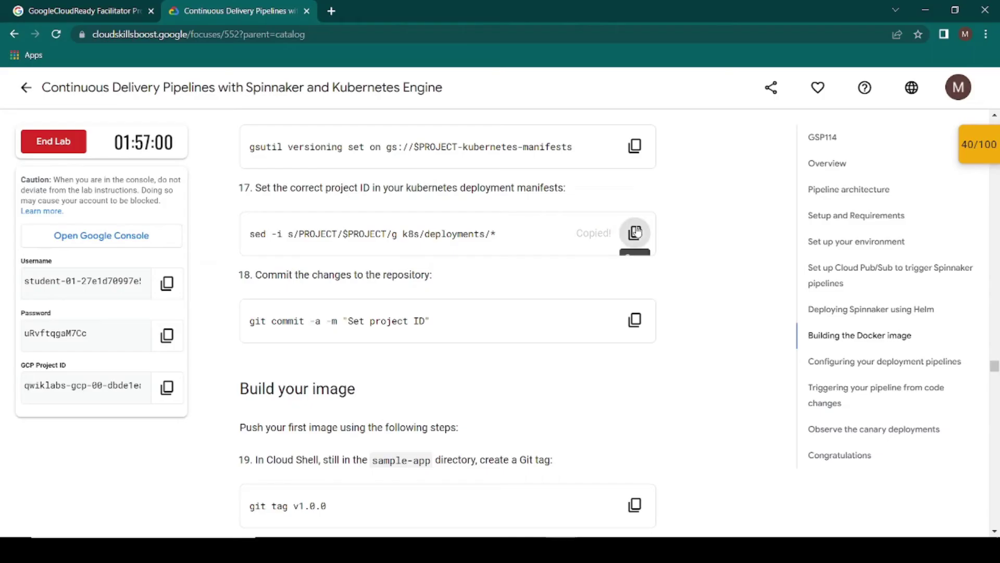
left_click(629, 324)
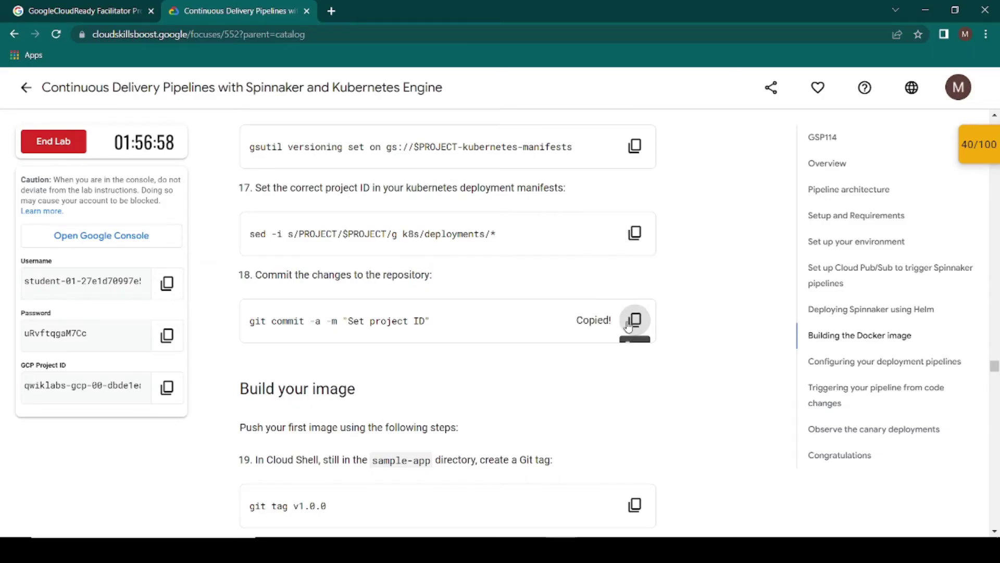
key("alt+Tab")
key("ctrl+v")
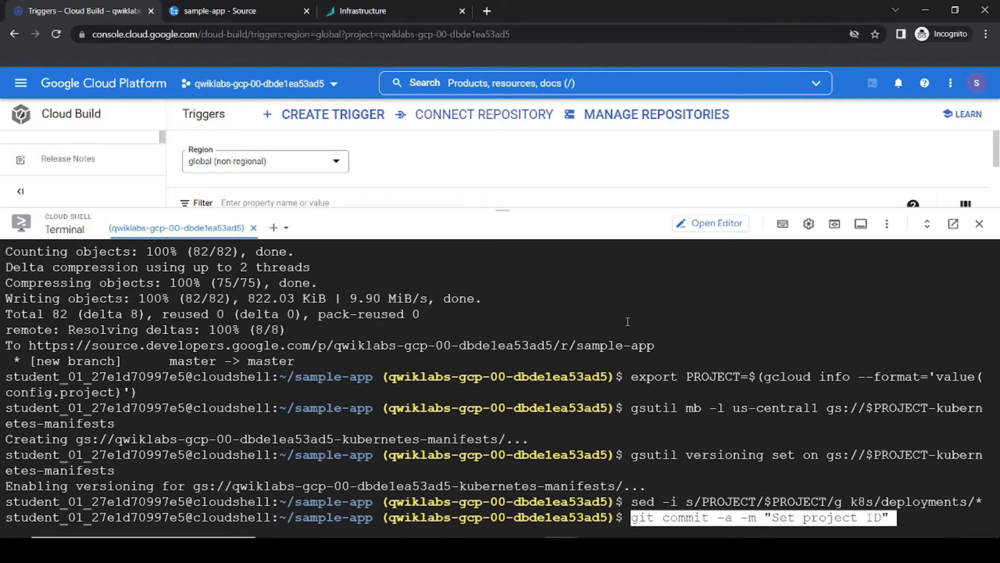
key("Return")
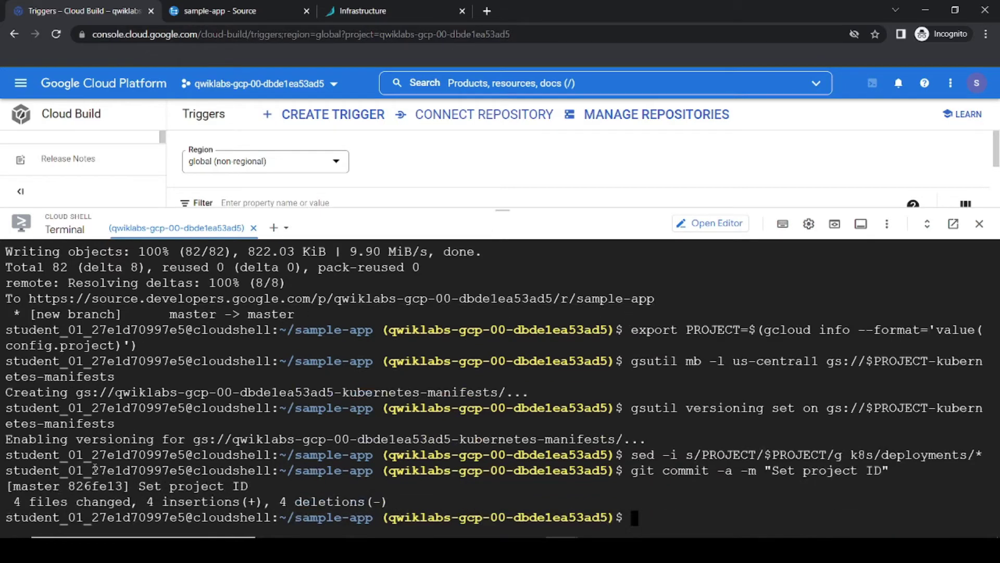
Create the Git tag v1.0.0 in the sample-app directory with the lab's git tag v1.0.0 command
key("alt+Tab")
scroll(394, 246, "down", 5)
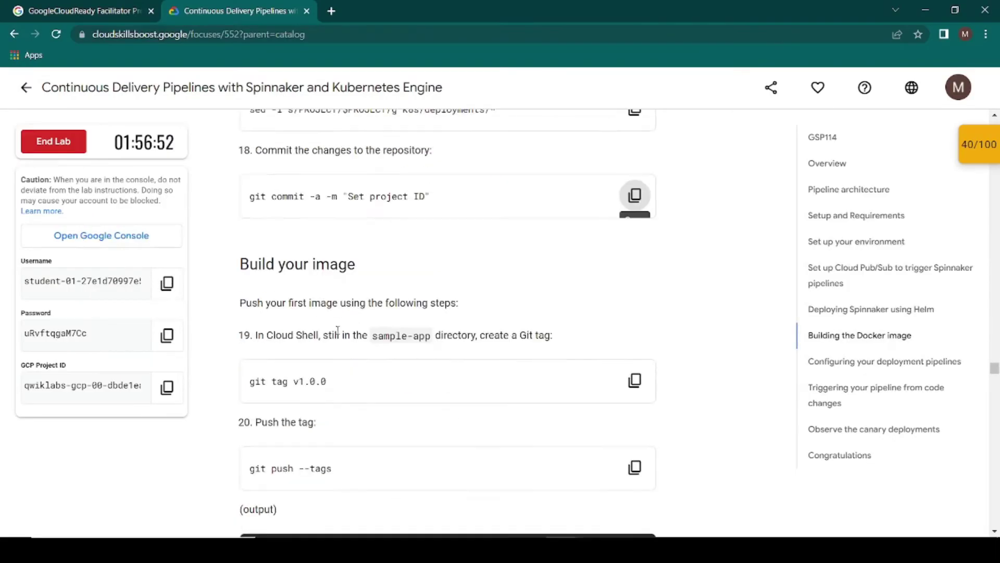
left_click(636, 245)
key("alt+Tab")
key("ctrl+v")
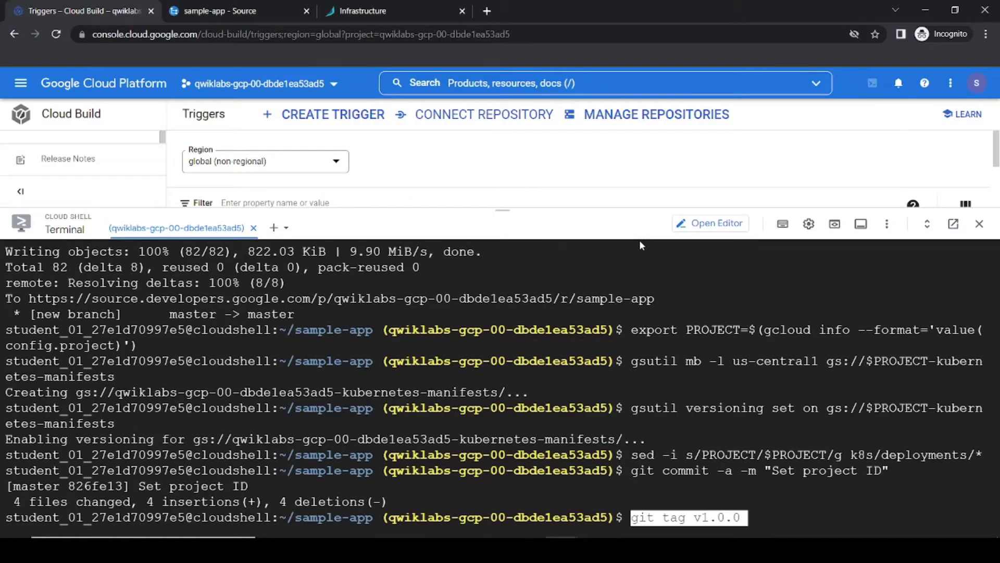
key("Return")
Push the tag to the source repository with the lab's git push --tags command and enlarge the terminal slightly
key("alt+Tab")
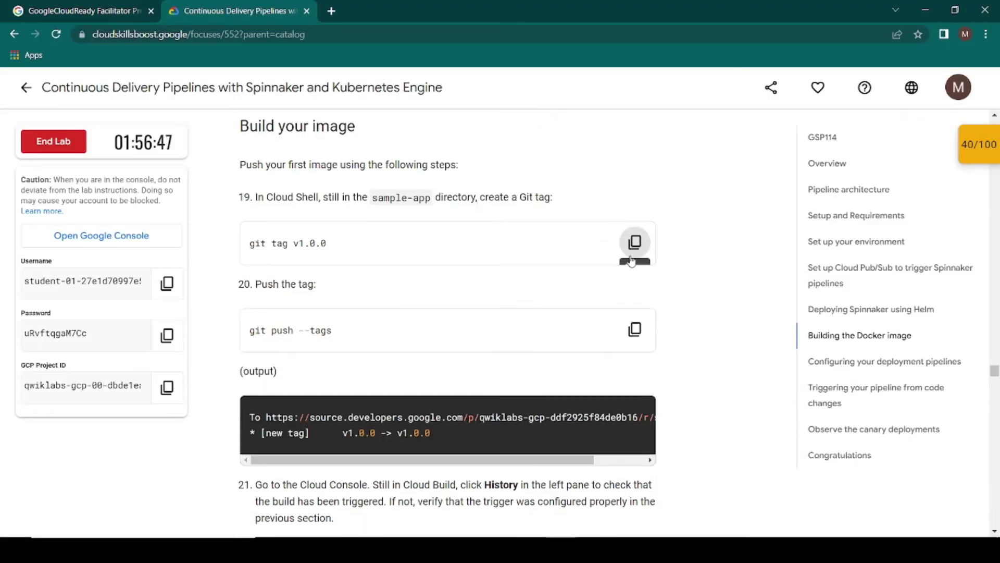
left_click(629, 276)
key("alt+Tab")
key("ctrl+v")
key("Return")
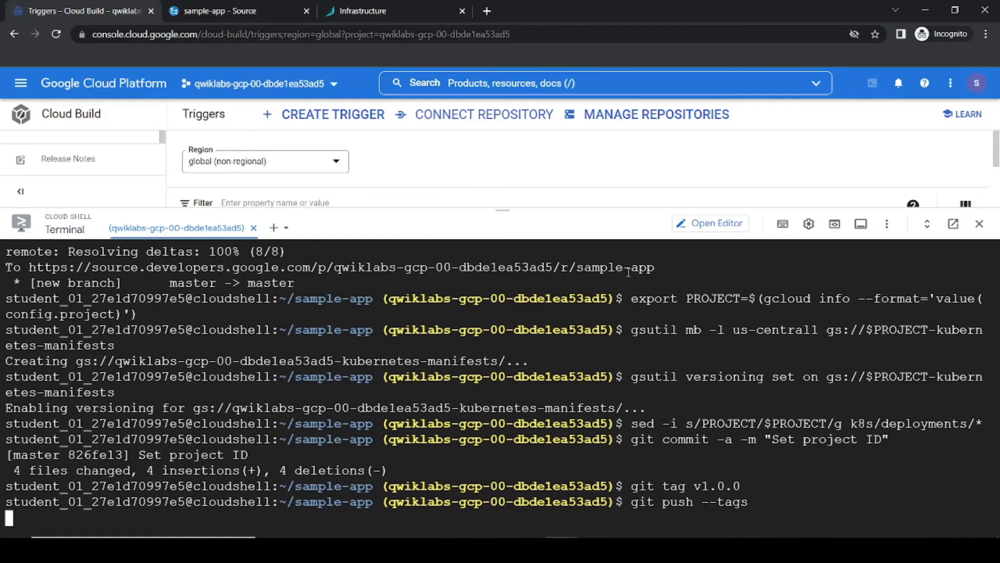
left_click_drag(502, 210, 500, 198)
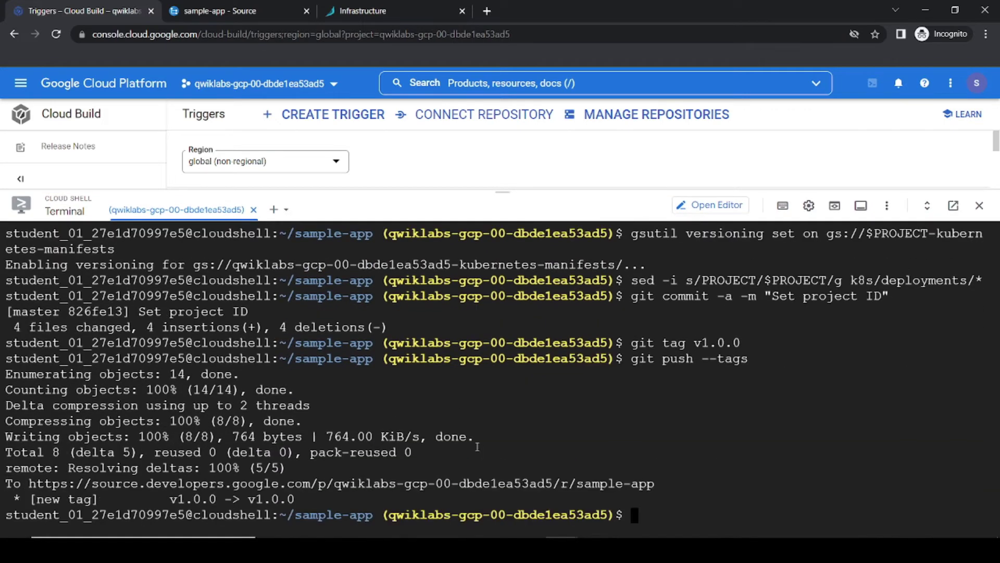
Consult lab step 21 on verifying the build and open Cloud Build's build history in the console
key("alt+Tab")
scroll(448, 313, "down", 5)
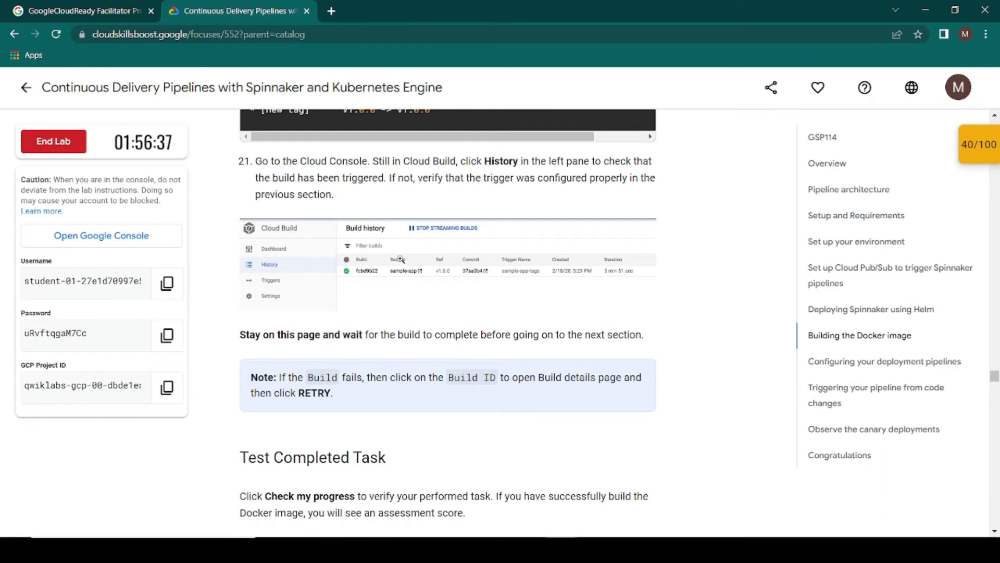
left_click_drag(461, 161, 611, 163)
scroll(521, 307, "down", 3)
scroll(312, 224, "up", 4)
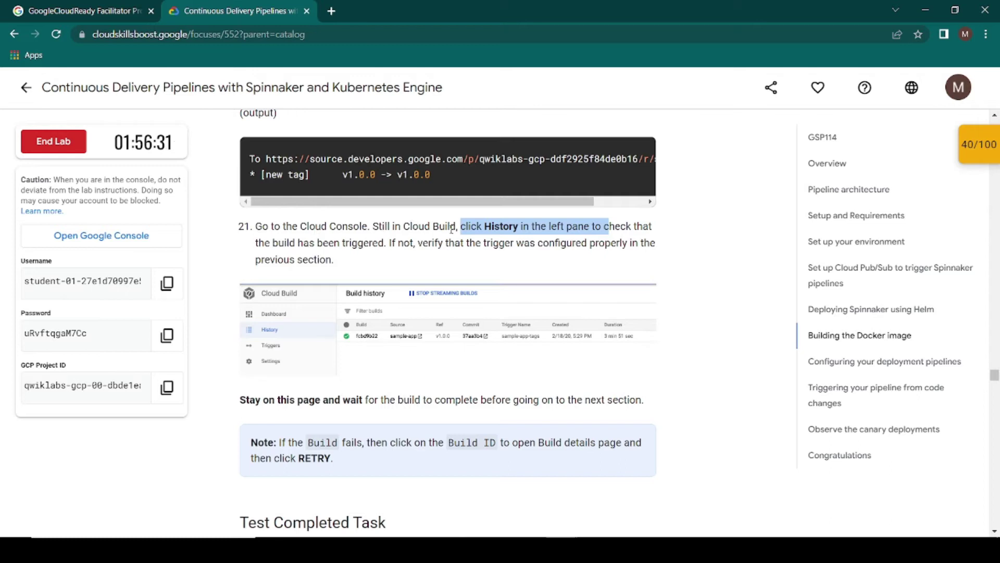
key("alt+Tab")
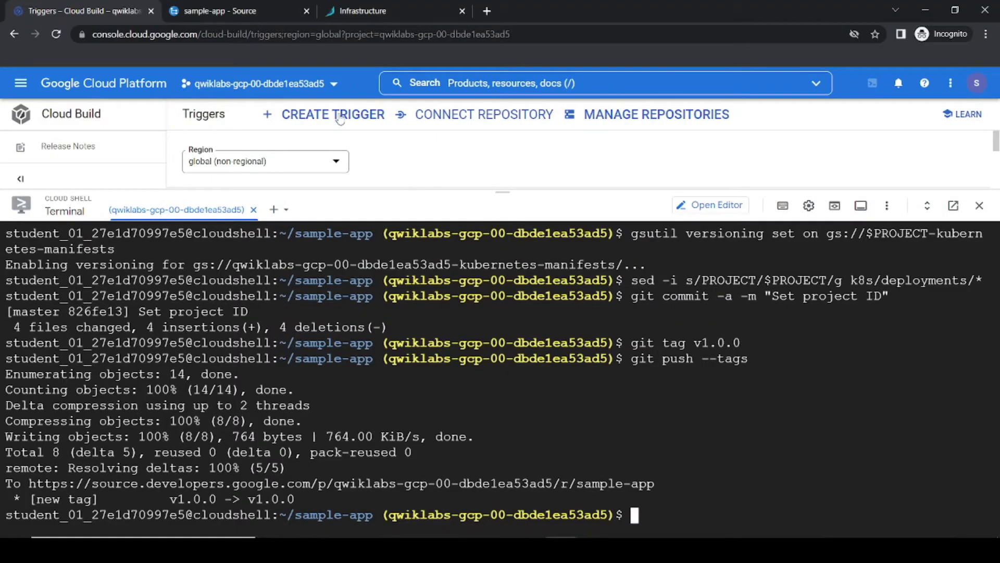
left_click_drag(489, 201, 489, 375)
left_click(69, 179)
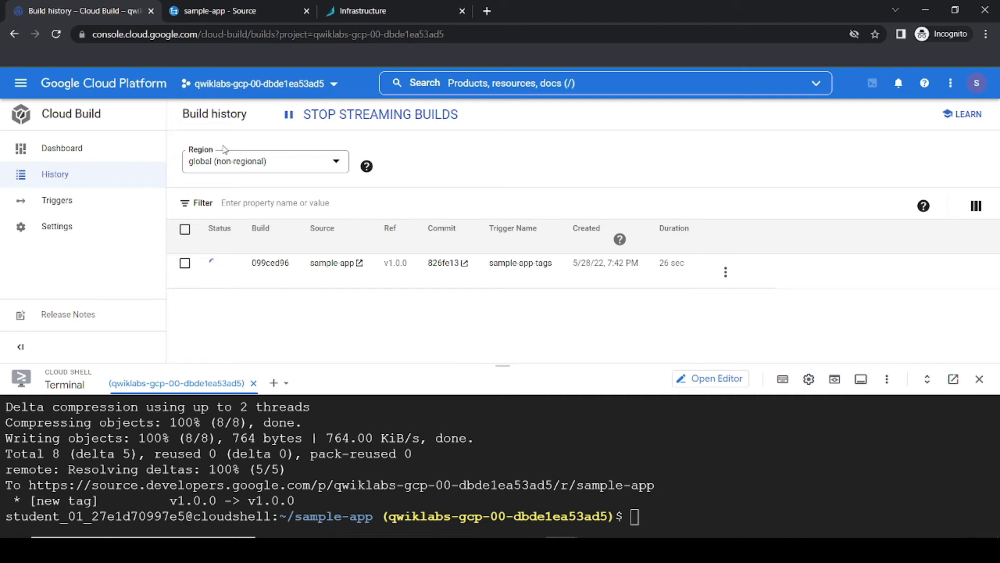
Open the details of the sample-app v1.0.0 build and shrink the terminal to expose the page
left_click_drag(479, 360, 471, 339)
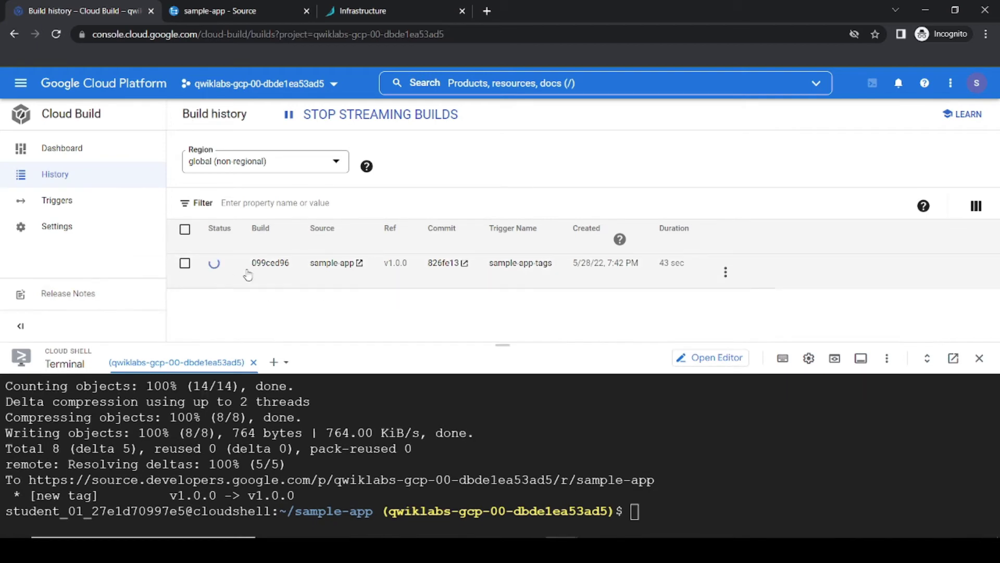
left_click(261, 265)
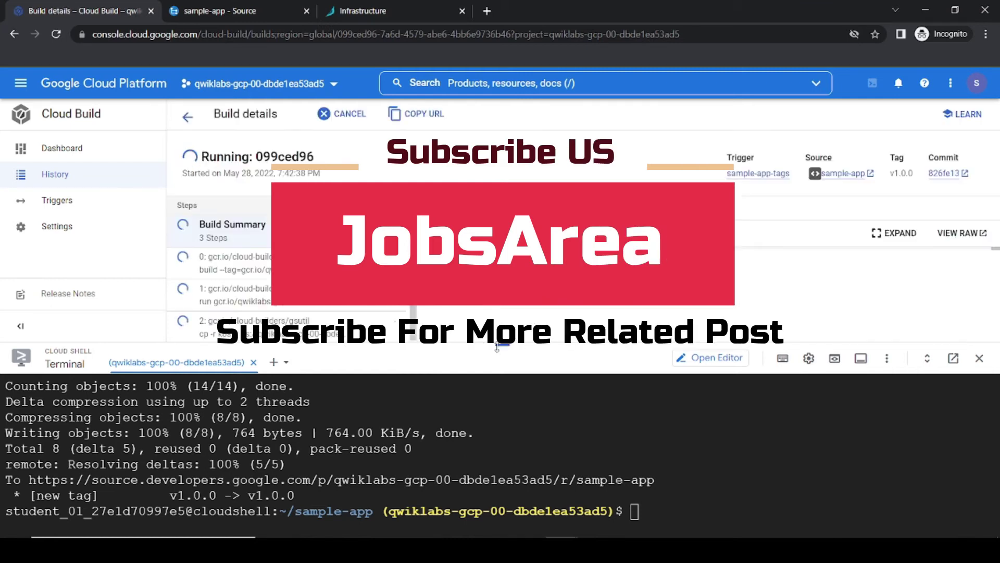
left_click_drag(502, 359, 504, 474)
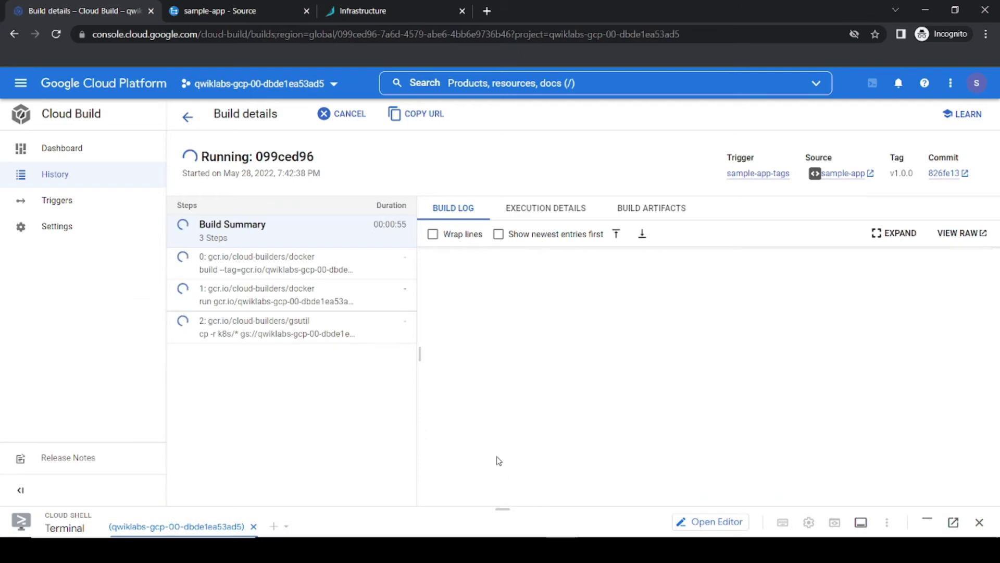
Return to the lab page and check the progress of its "Build the Docker image" task
key("alt+Tab")
left_click(371, 437)
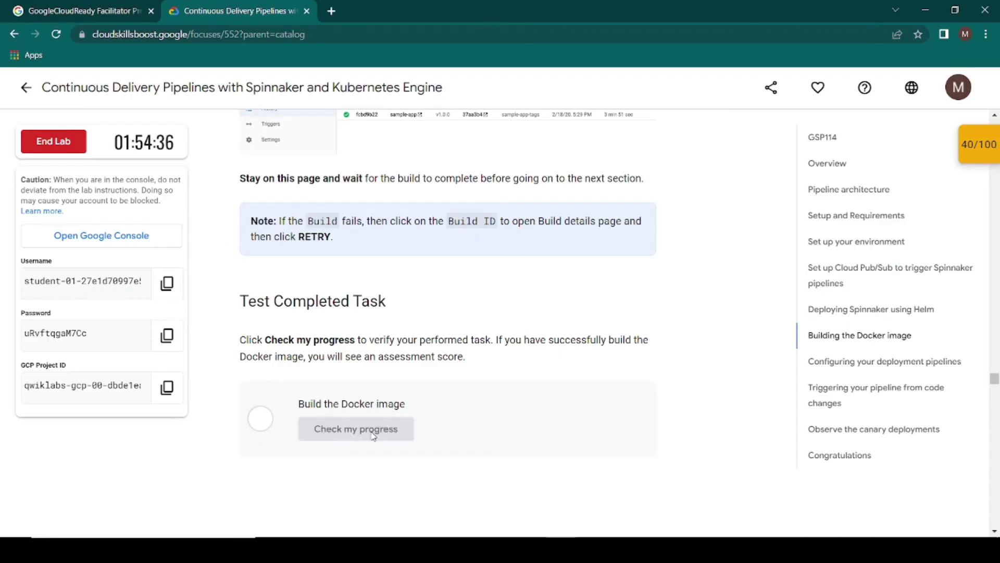
scroll(443, 415, "down", 10)
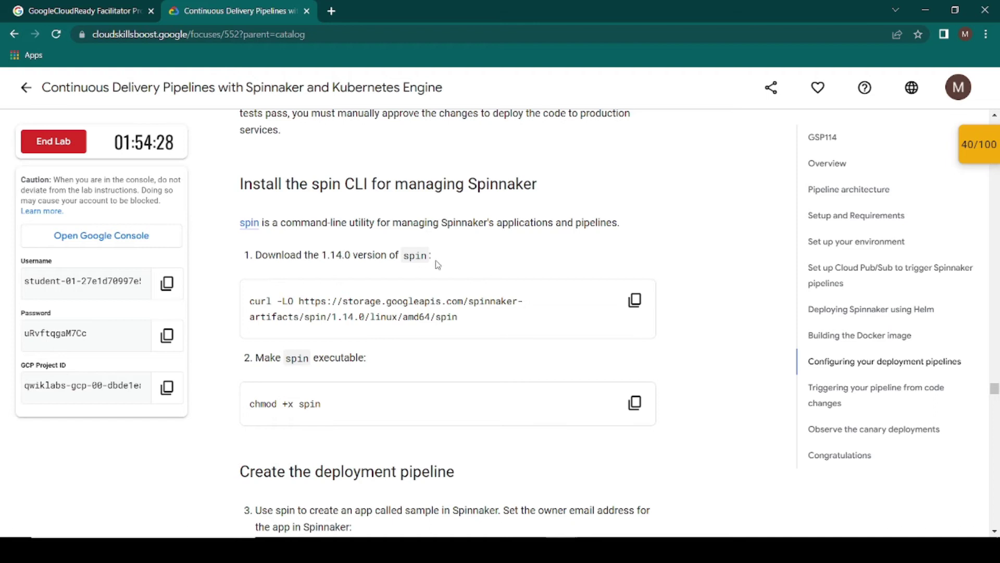
left_click(634, 300)
key("alt+Tab")
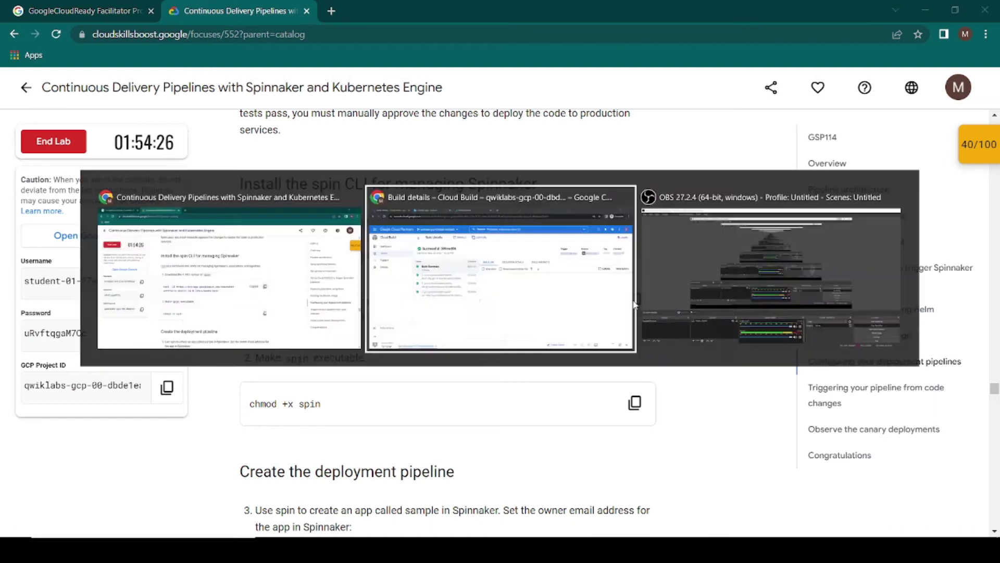
left_click(501, 505)
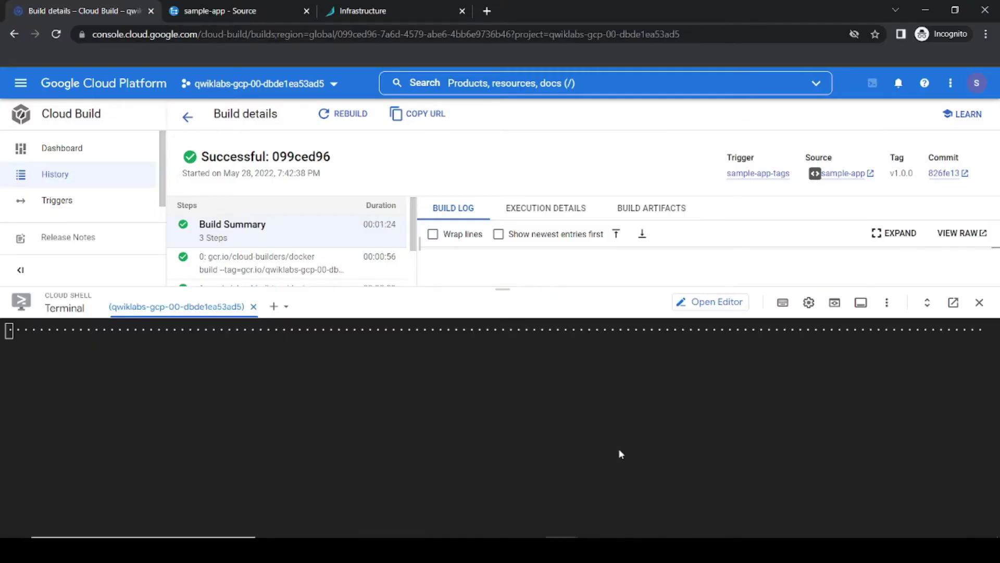
key("ctrl+v")
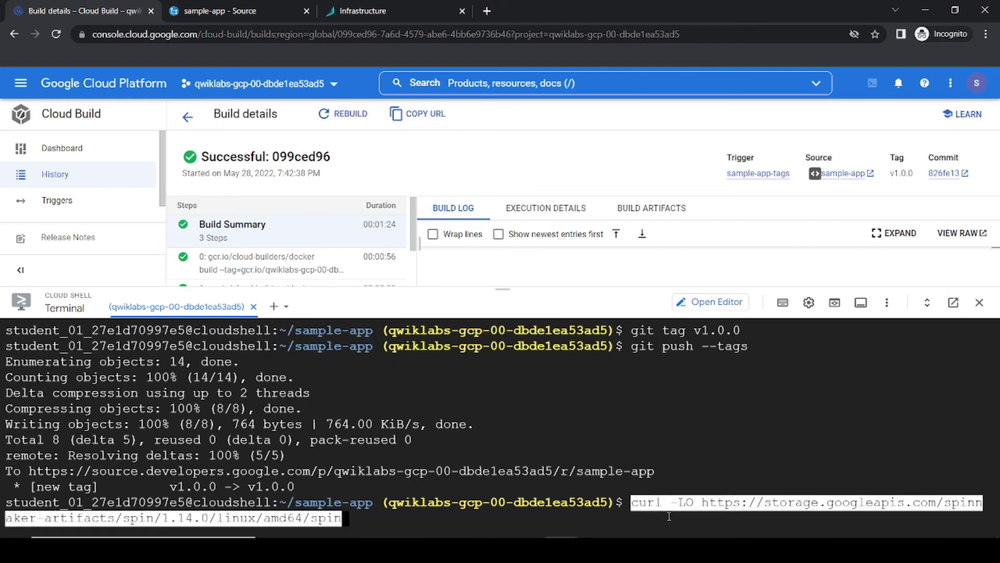
key("Return")
Make the downloaded spin file executable by running the lab's chmod +x spin command
key("alt+Tab")
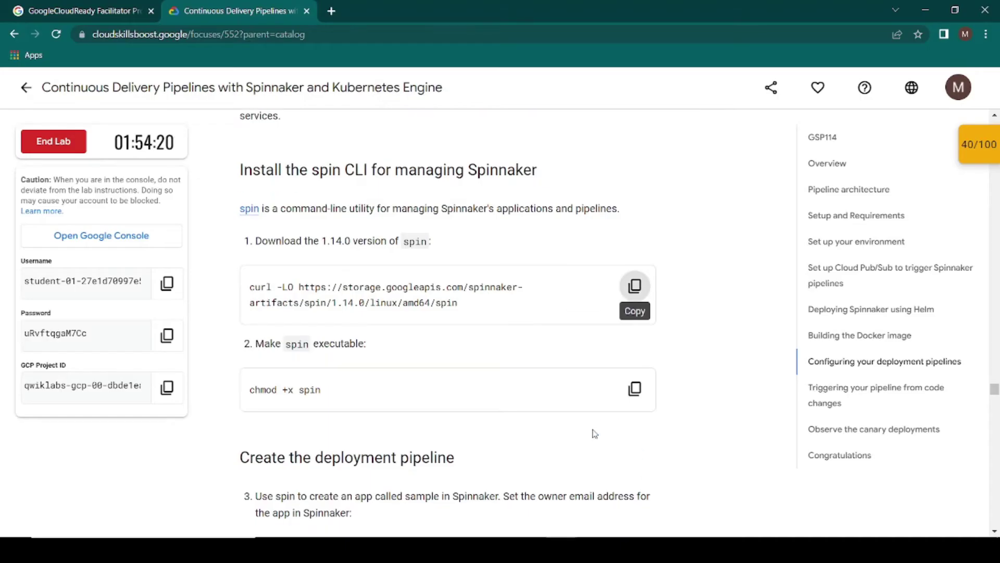
scroll(592, 431, "down", 1)
left_click(636, 336)
key("alt+Tab")
key("ctrl+v")
key("Return")
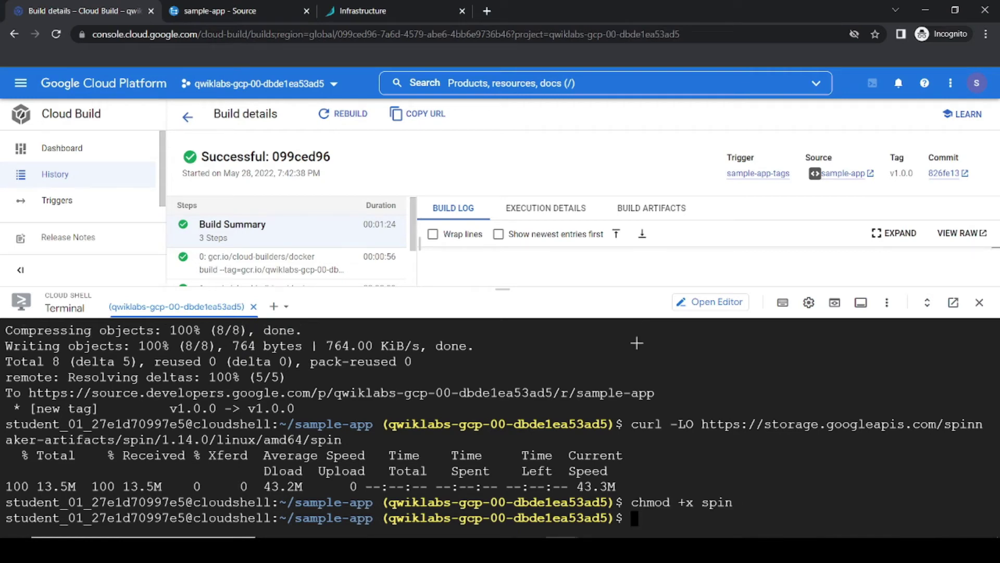
key("alt+Tab")
scroll(625, 271, "down", 5)
left_click(630, 255)
key("alt+Tab")
key("ctrl+v")
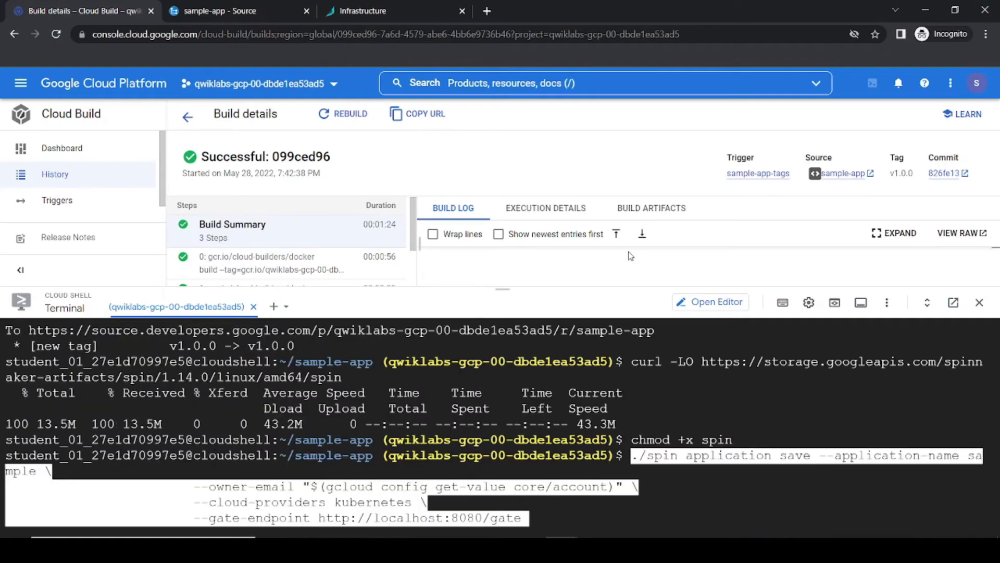
key("Return")
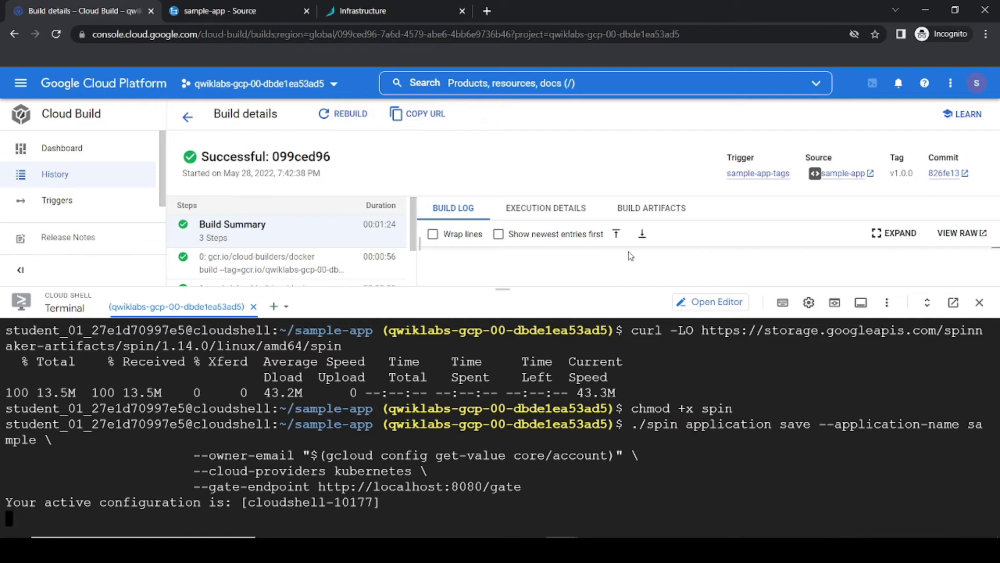
Upload the example pipeline to Spinnaker by running the lab's commands that generate pipeline.json from spinnaker/pipeline-deploy.json and save it with spin
key("alt+Tab")
scroll(520, 298, "down", 4)
scroll(520, 298, "down", 2)
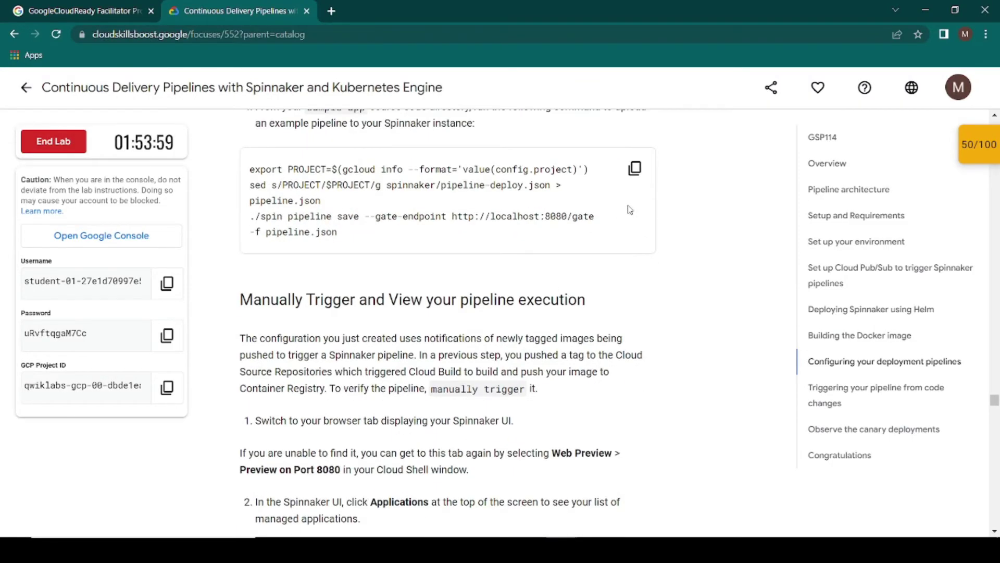
left_click(634, 169)
key("alt+Tab")
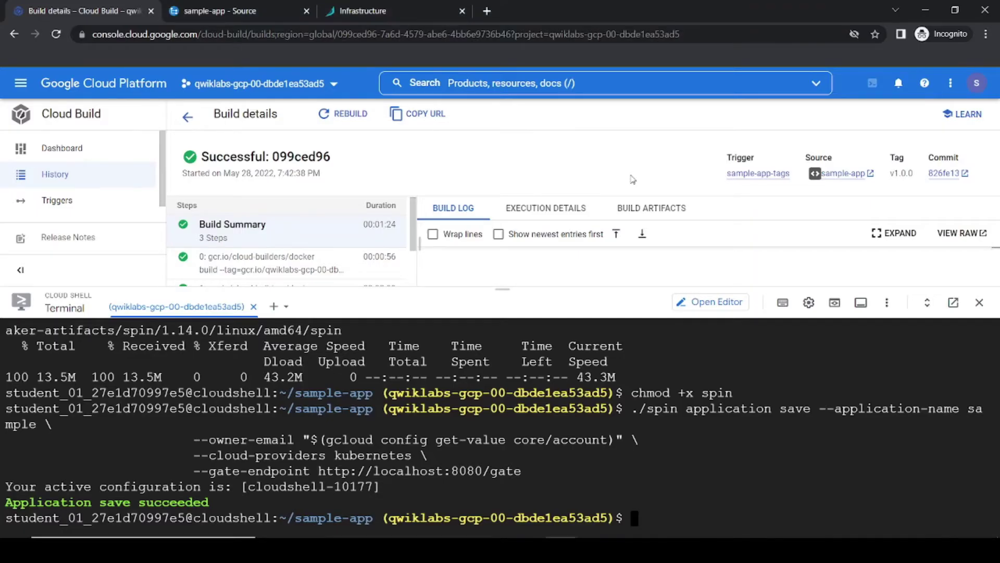
key("ctrl+v")
key("Return")
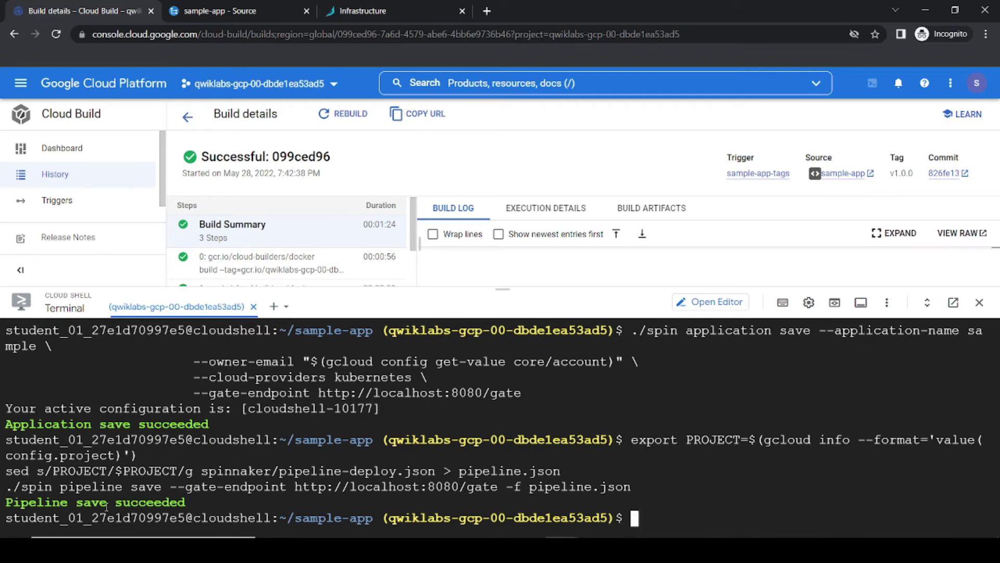
Read the lab's instructions for manually triggering the pipeline and switch to the Spinnaker UI
key("alt+Tab")
scroll(625, 172, "down", 3)
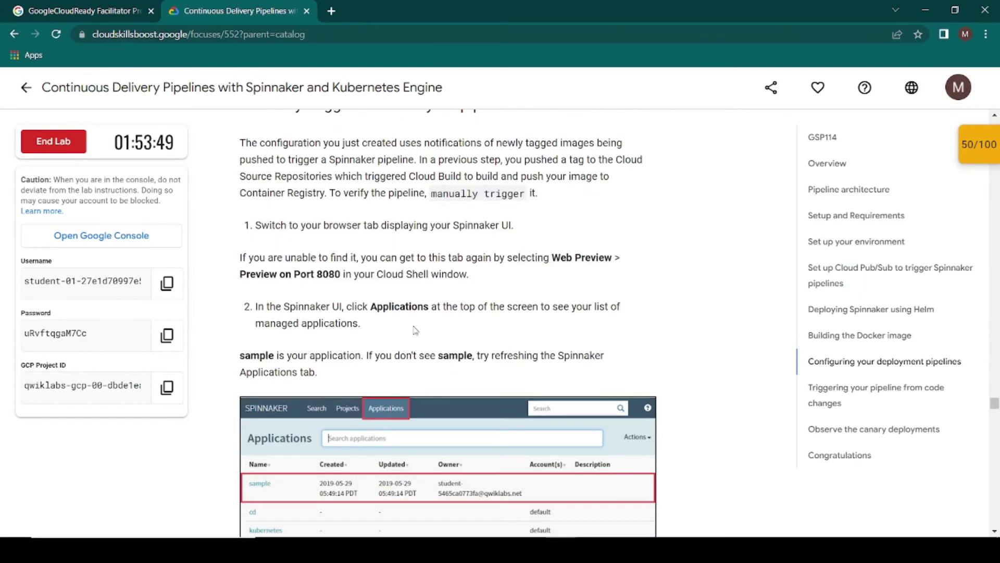
left_click_drag(296, 228, 487, 228)
left_click(397, 254)
left_click_drag(261, 260, 461, 277)
left_click(498, 284)
key("alt+Tab")
left_click(371, 10)
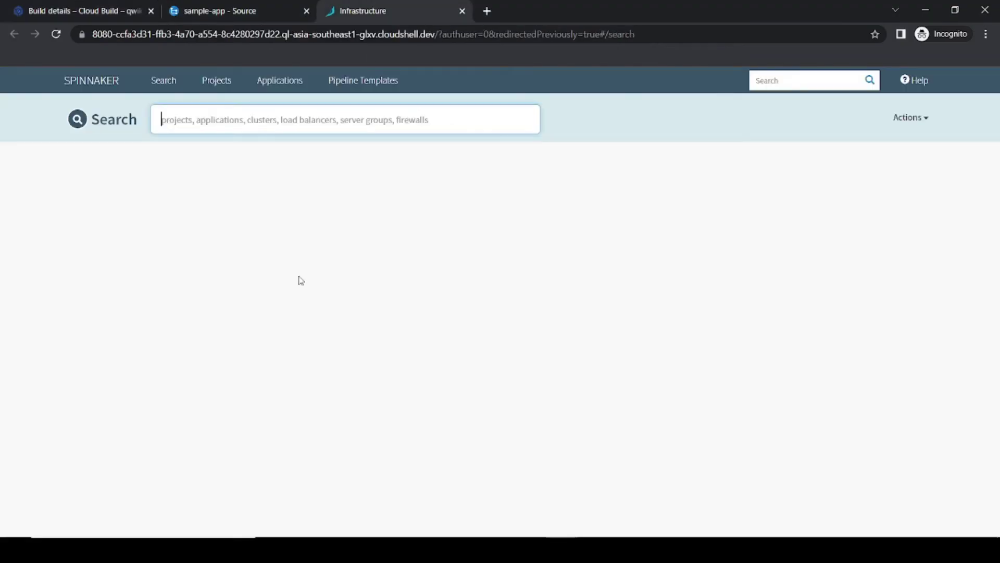
Check lab step 2 and open the list of managed applications in Spinnaker
key("alt+Tab")
scroll(365, 260, "down", 1)
left_click_drag(351, 241, 427, 242)
key("alt+Tab")
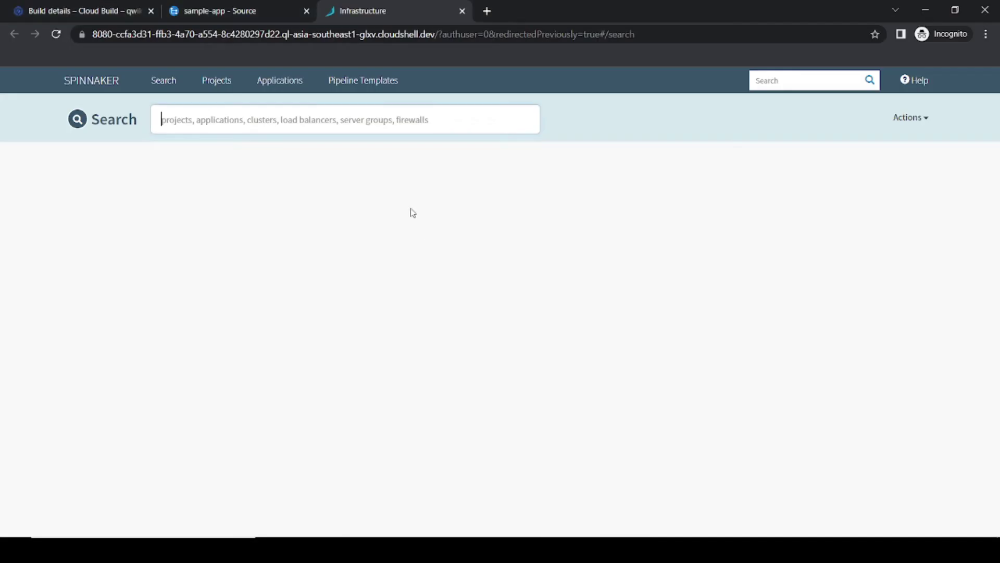
left_click(292, 82)
Check the lab's note about the sample application and open sample in Spinnaker
key("alt+Tab")
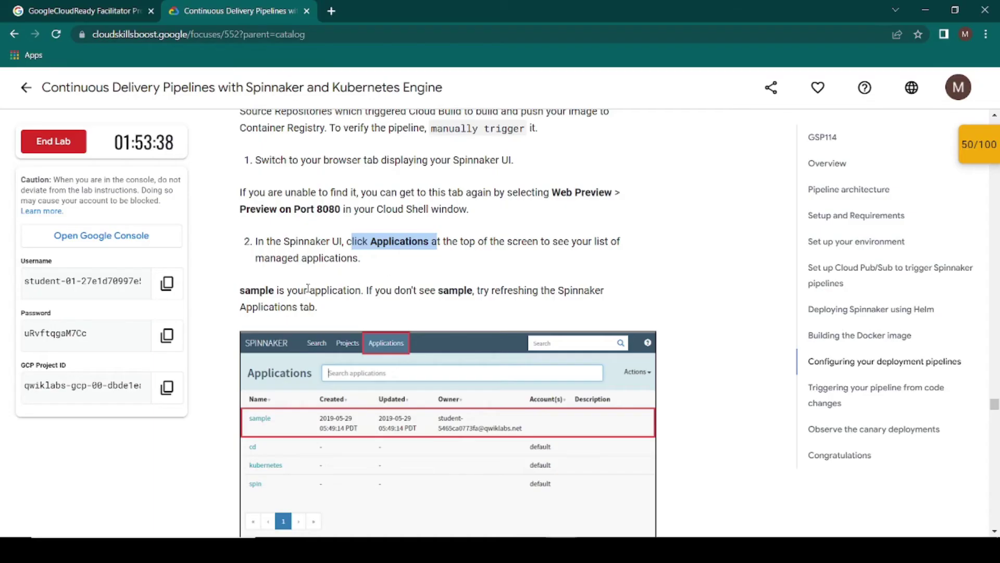
left_click_drag(275, 290, 486, 291)
key("alt+Tab")
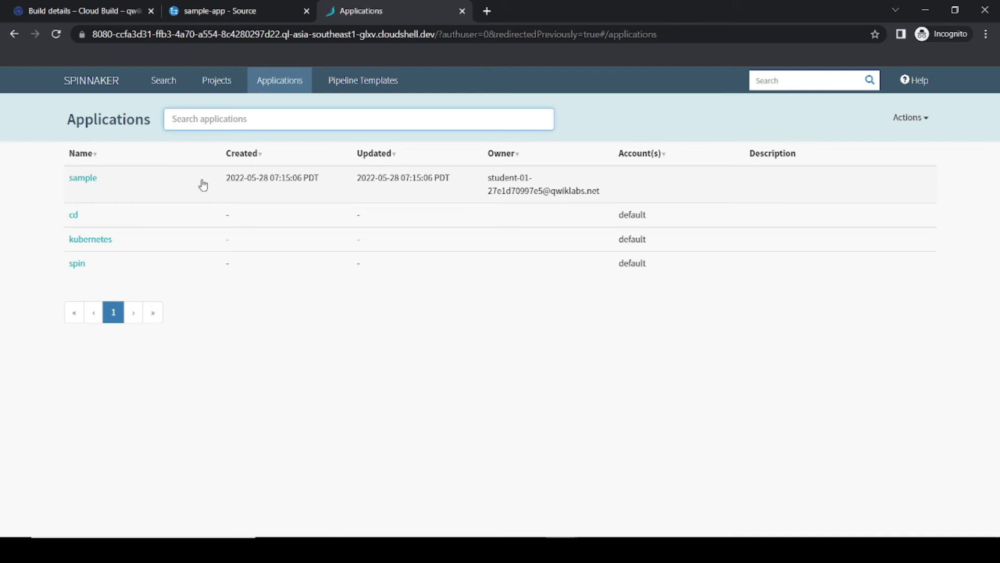
left_click(87, 185)
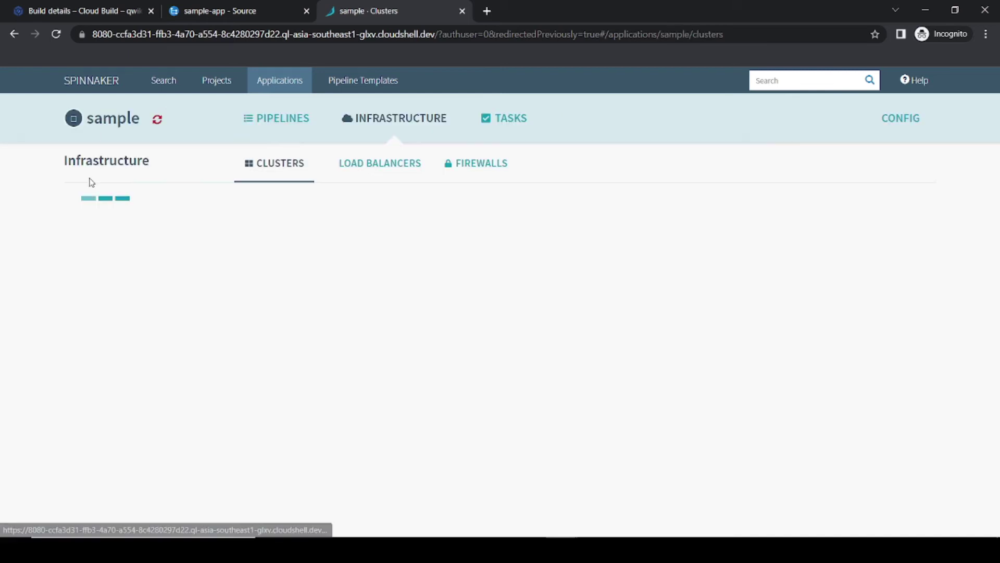
Follow lab step 4 to open the pipelines view of the sample application
key("alt+Tab")
scroll(360, 356, "down", 1)
scroll(360, 356, "down", 6)
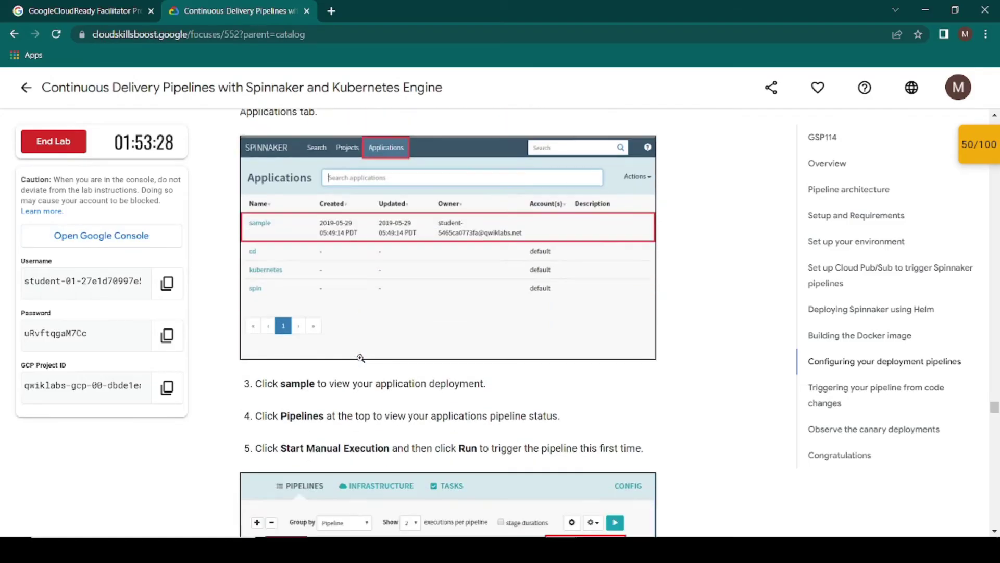
left_click_drag(281, 281, 416, 285)
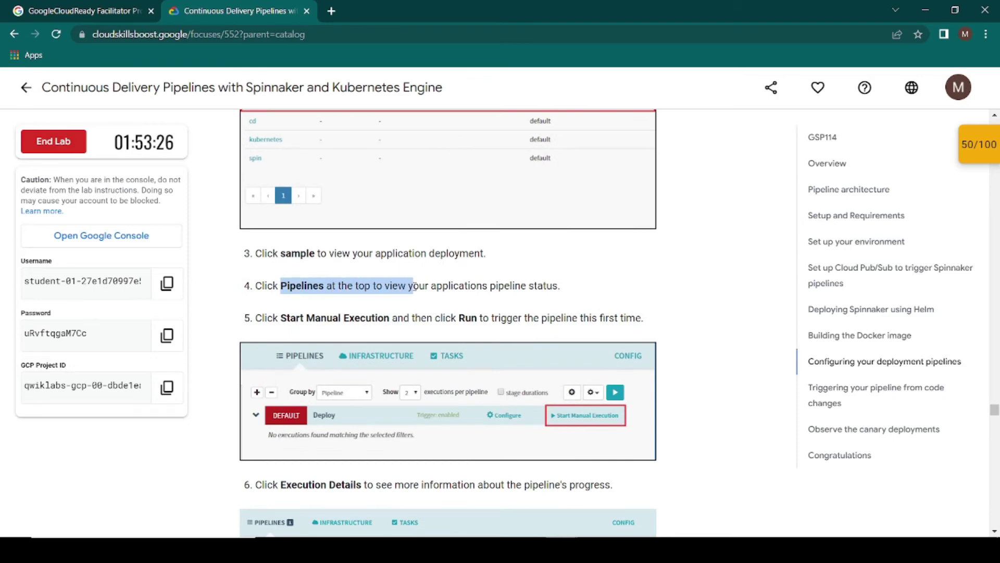
key("alt+Tab")
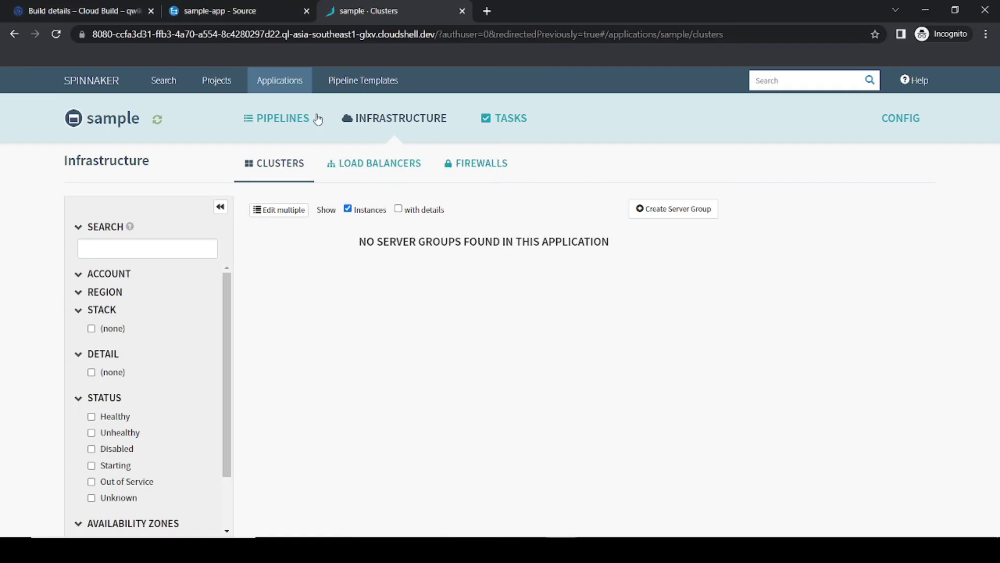
left_click(289, 121)
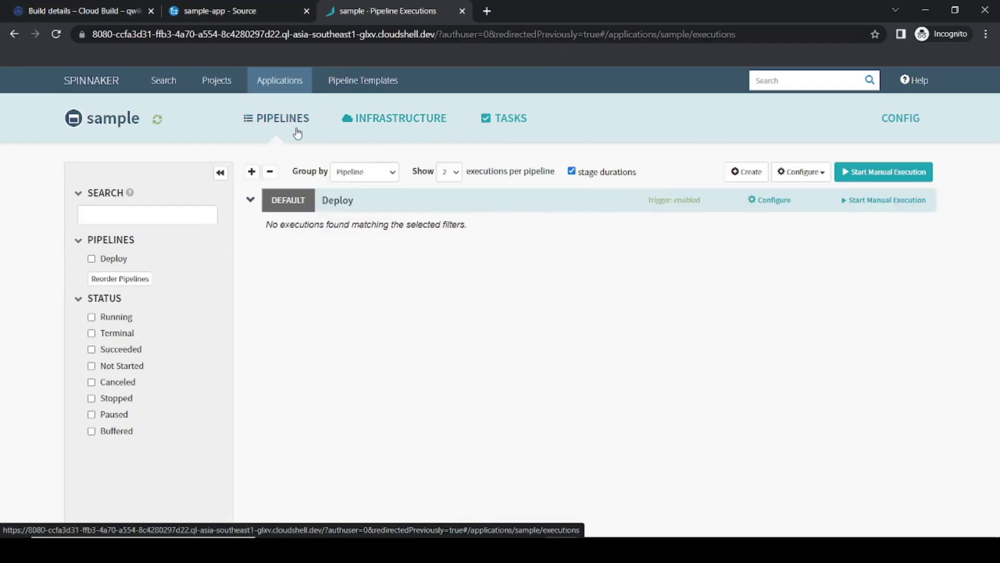
Follow lab step 5 to start and run a manual execution of the sample application's Deploy pipeline
key("alt+Tab")
left_click_drag(288, 318, 389, 318)
key("alt+Tab")
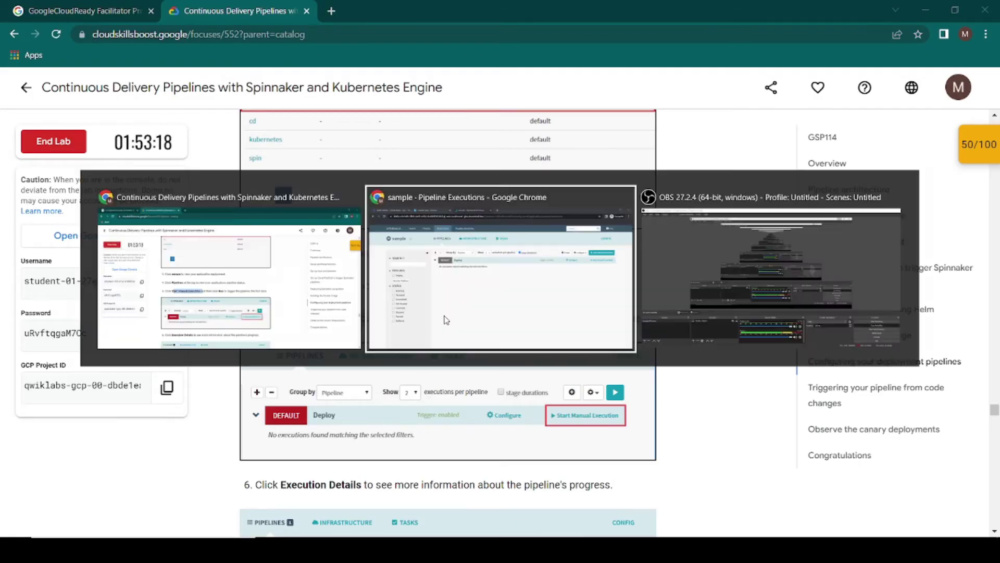
left_click(887, 175)
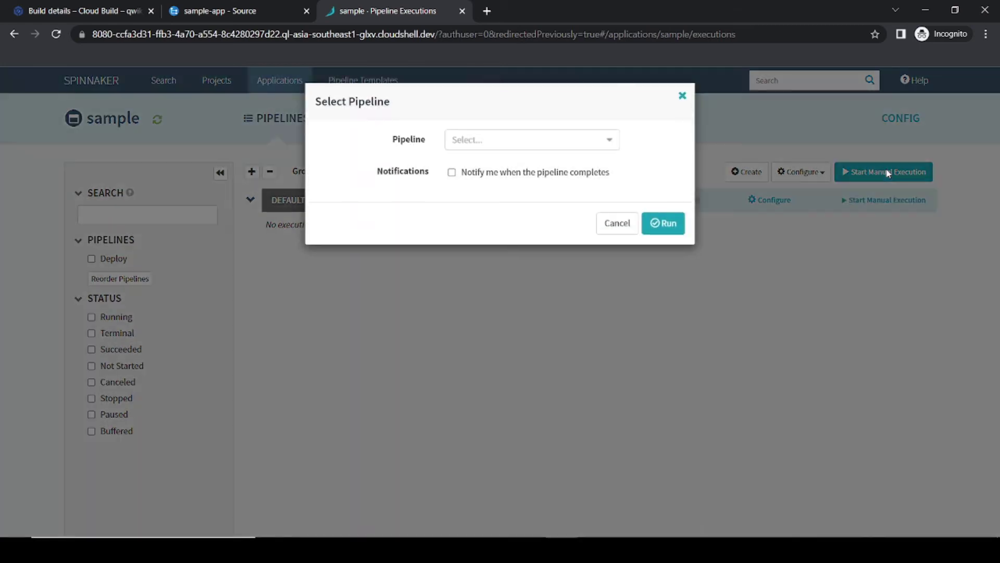
key("alt+Tab")
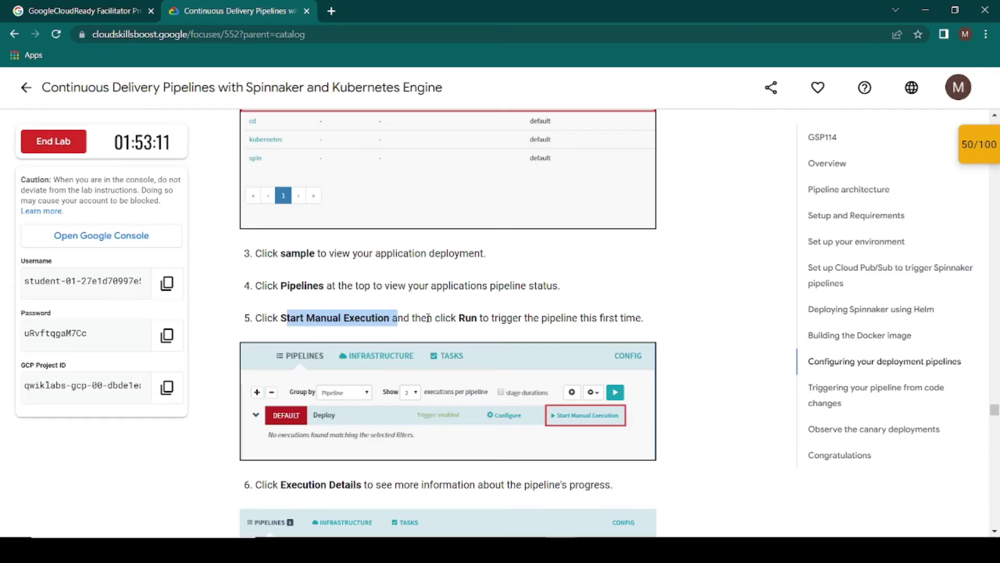
key("alt+Tab")
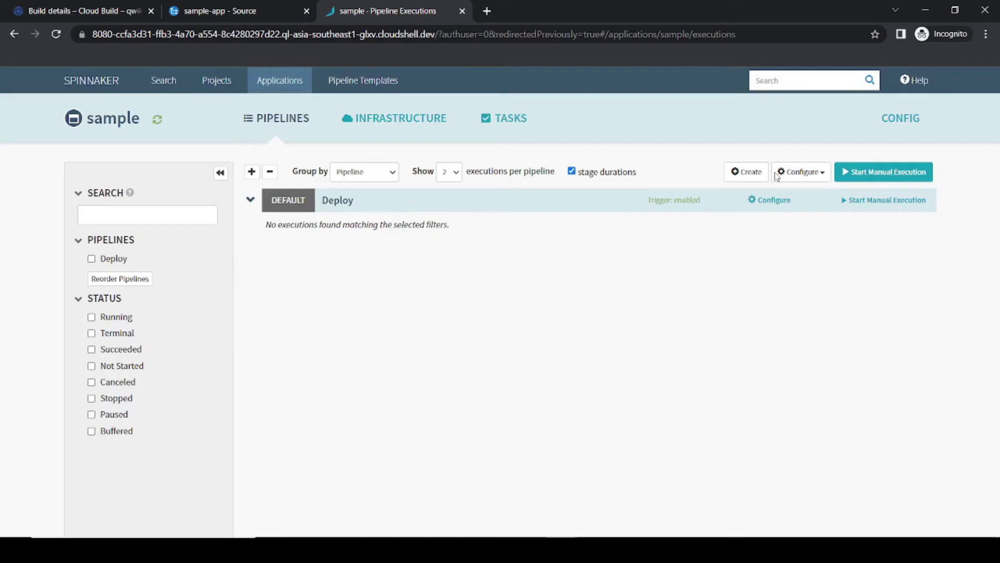
left_click(877, 204)
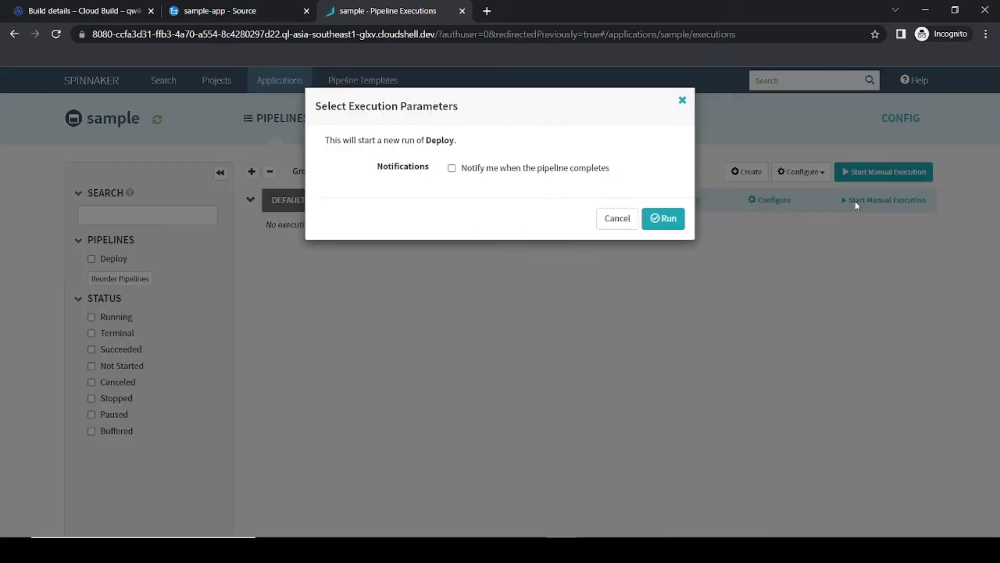
left_click(658, 219)
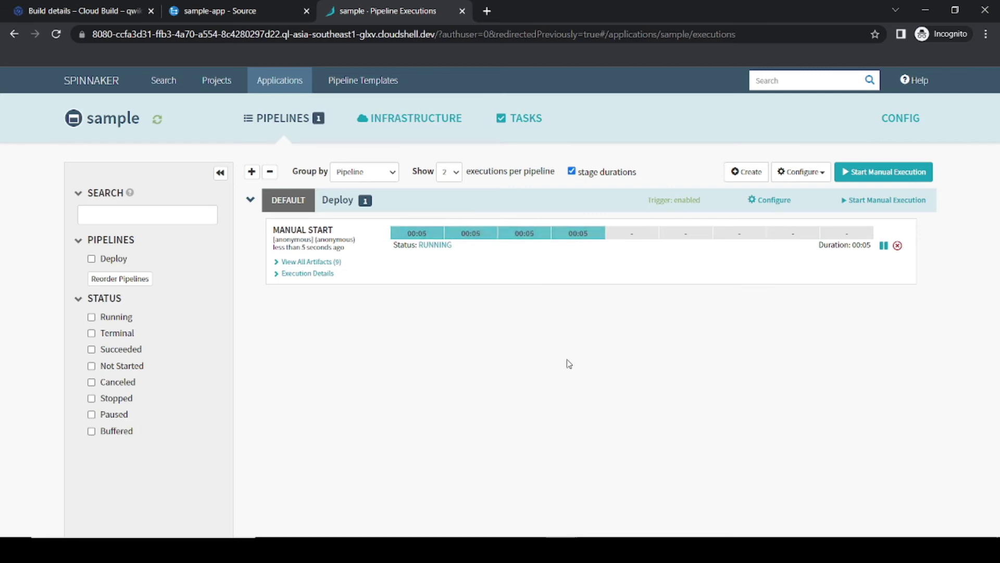
Follow lab step 6 to show the execution details of the sample application's running Deploy pipeline
key("alt+Tab")
scroll(497, 360, "down", 3)
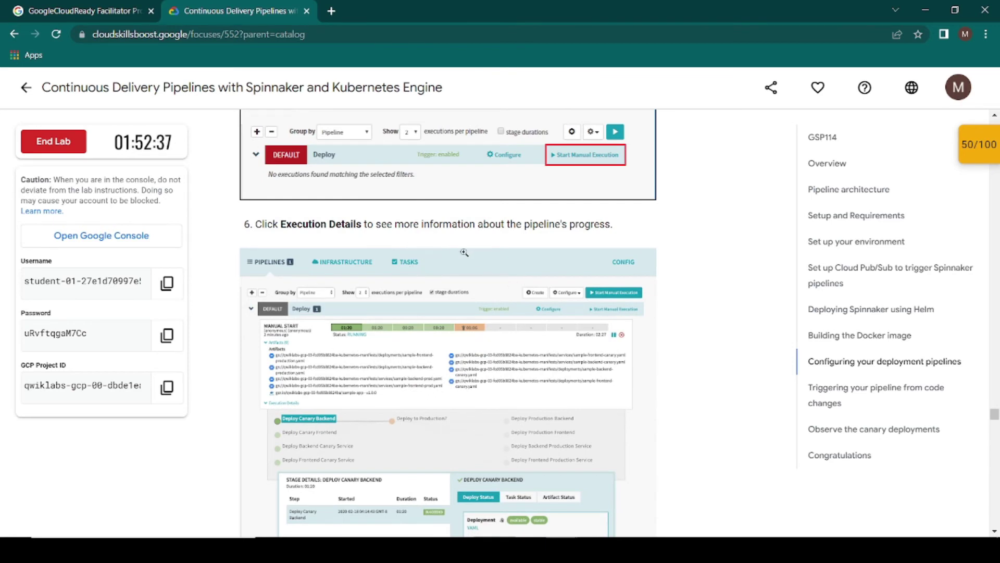
key("alt+Tab")
left_click(308, 273)
scroll(606, 276, "down", 2)
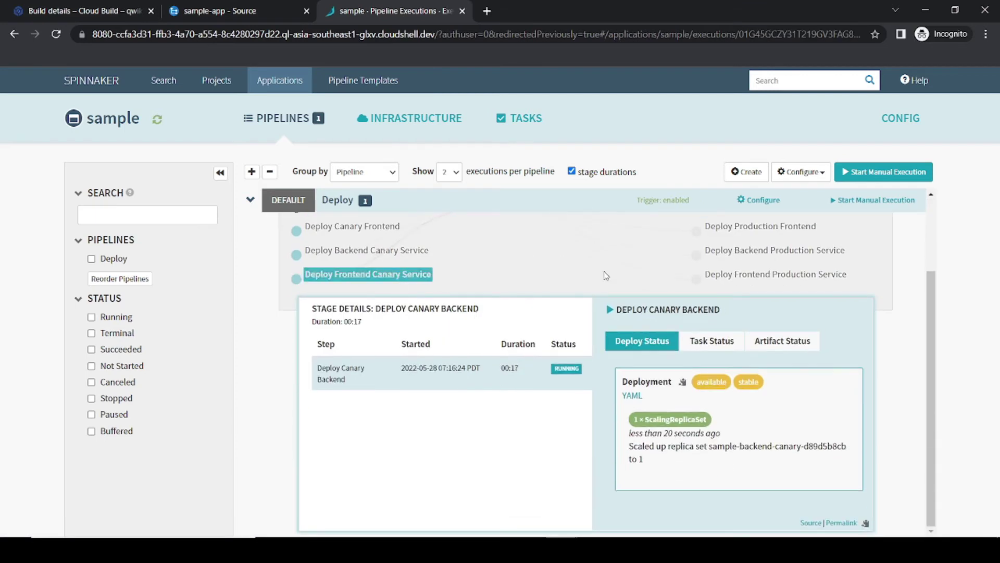
scroll(596, 421, "up", 3)
Read the lab's progress bar explanation and steps 7 and 8, and compare them with the running pipeline's stages in Spinnaker
key("alt+Tab")
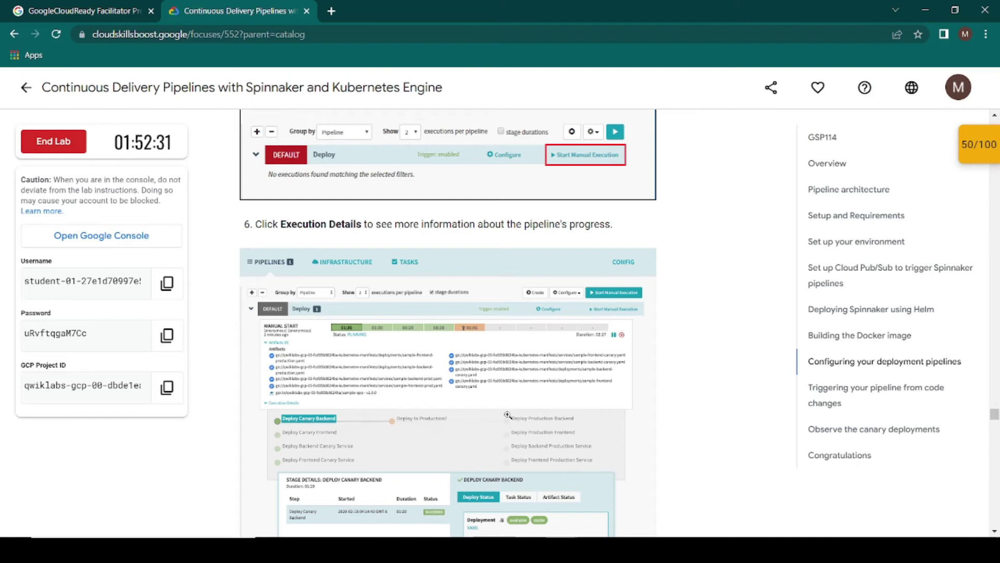
scroll(511, 340, "down", 5)
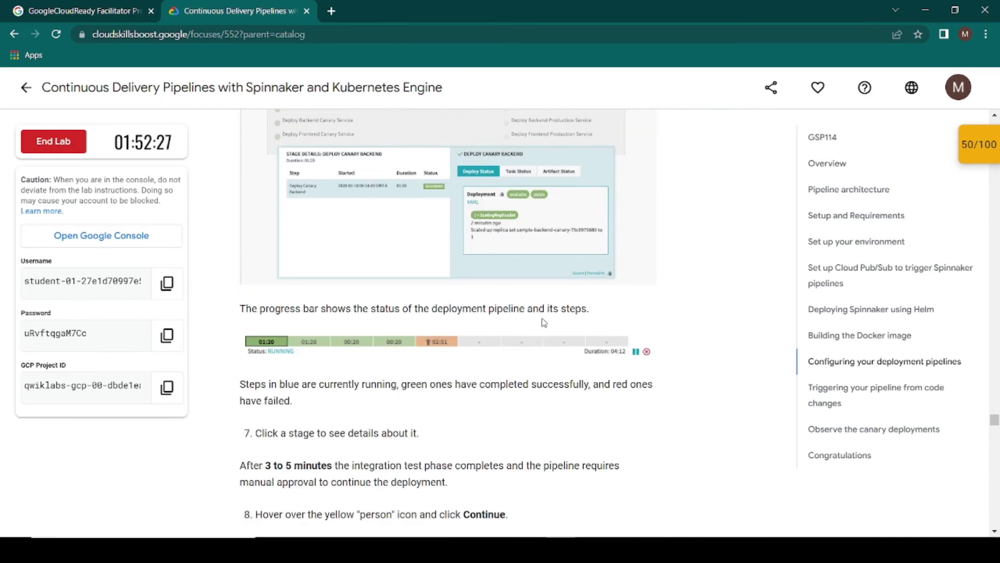
scroll(547, 302, "down", 2)
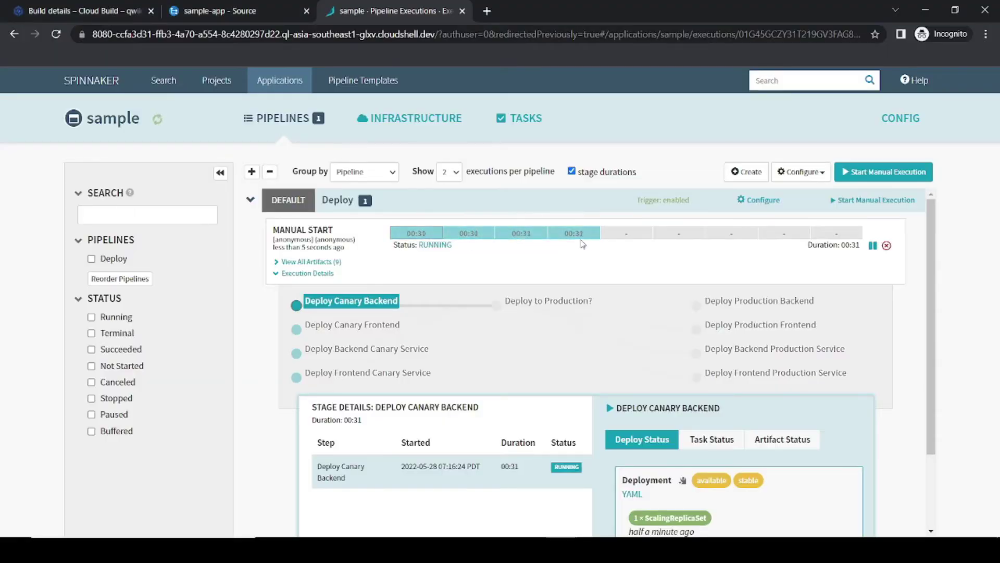
scroll(495, 313, "down", 2)
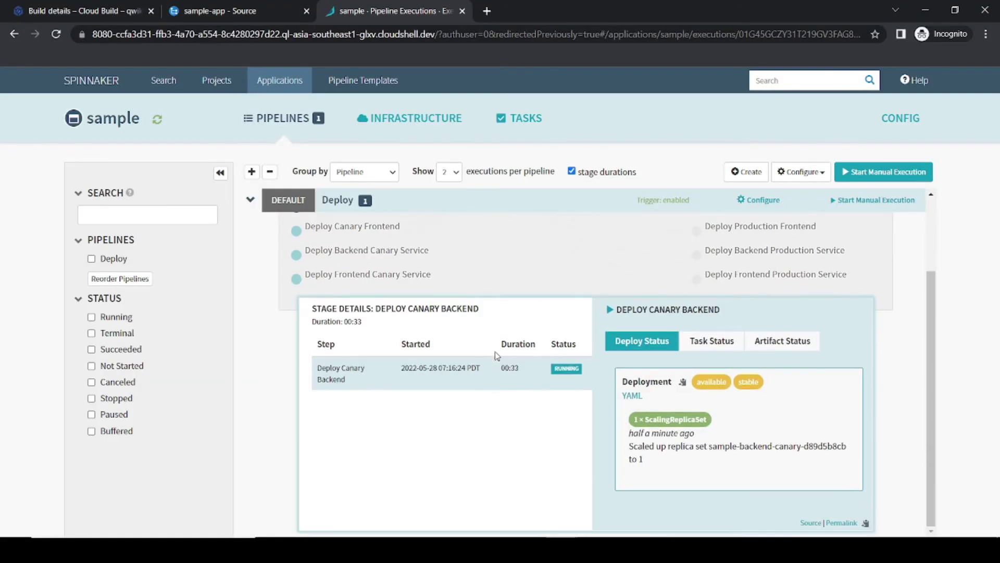
key("alt+Tab")
scroll(478, 353, "down", 1)
scroll(478, 352, "up", 1)
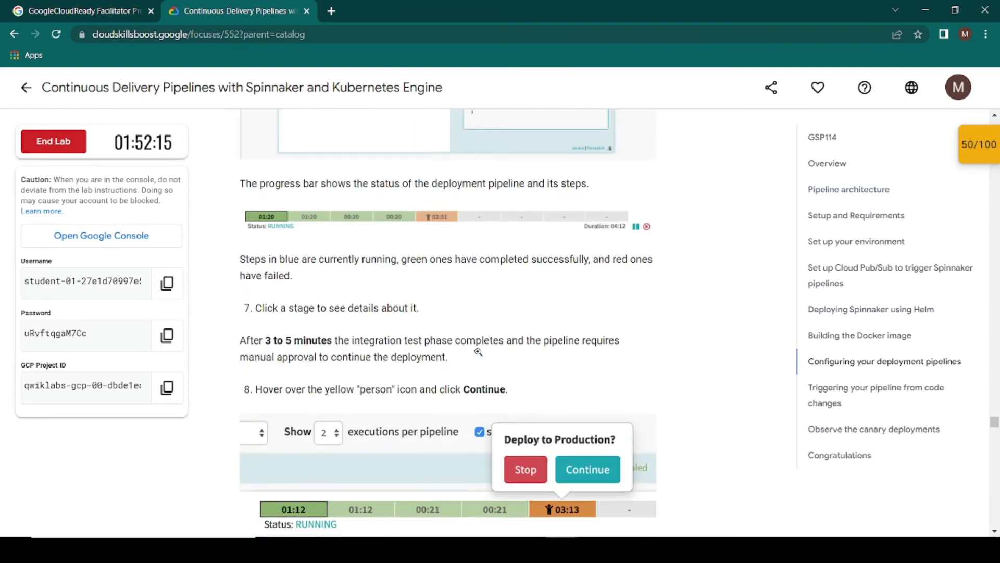
scroll(478, 352, "up", 6)
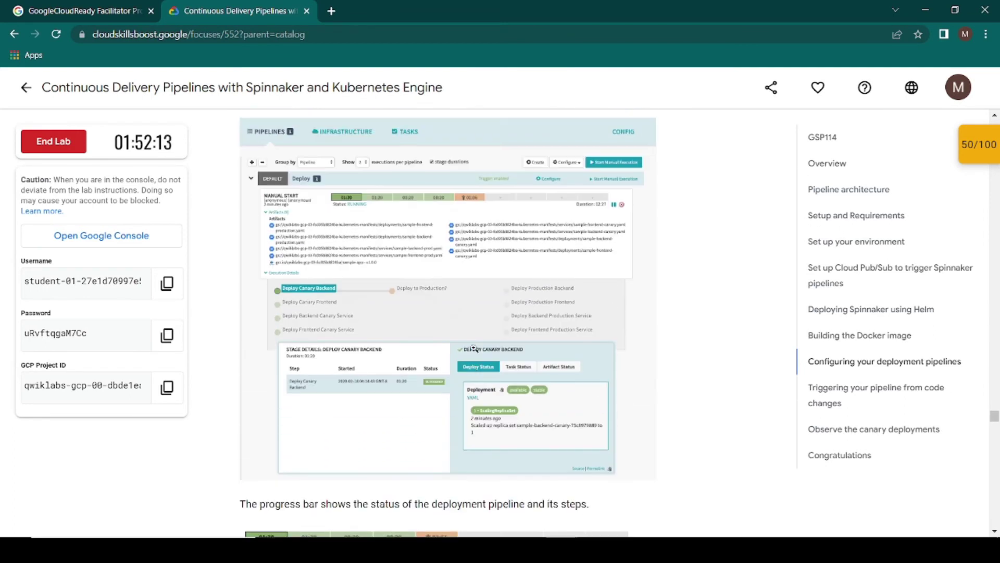
scroll(474, 348, "up", 1)
scroll(552, 218, "down", 1)
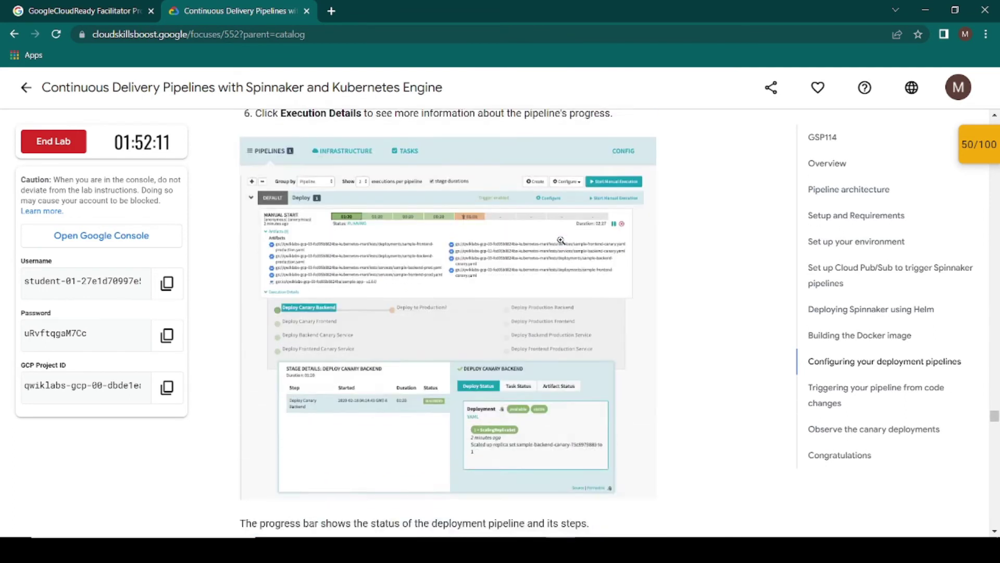
scroll(561, 240, "down", 5)
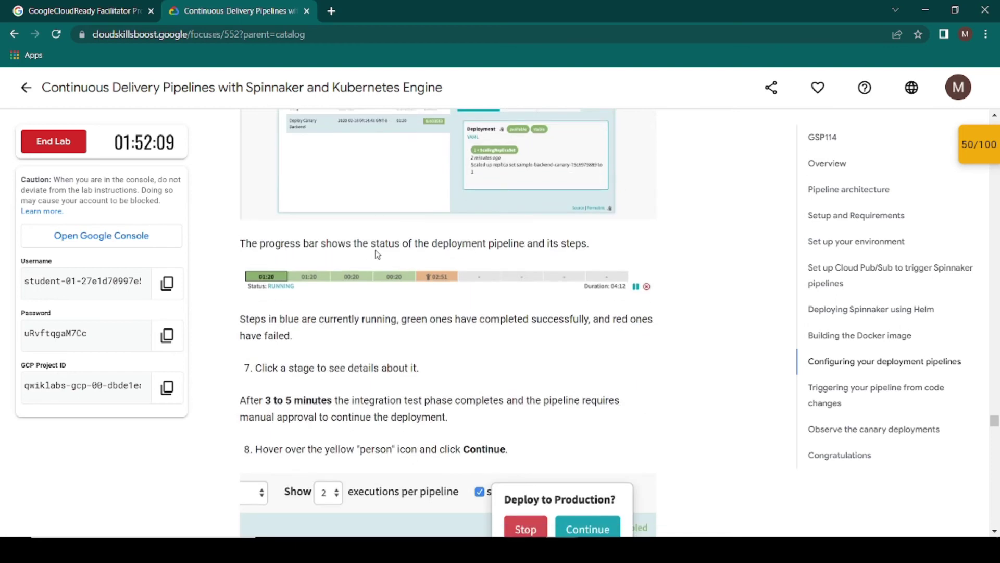
scroll(493, 312, "down", 1)
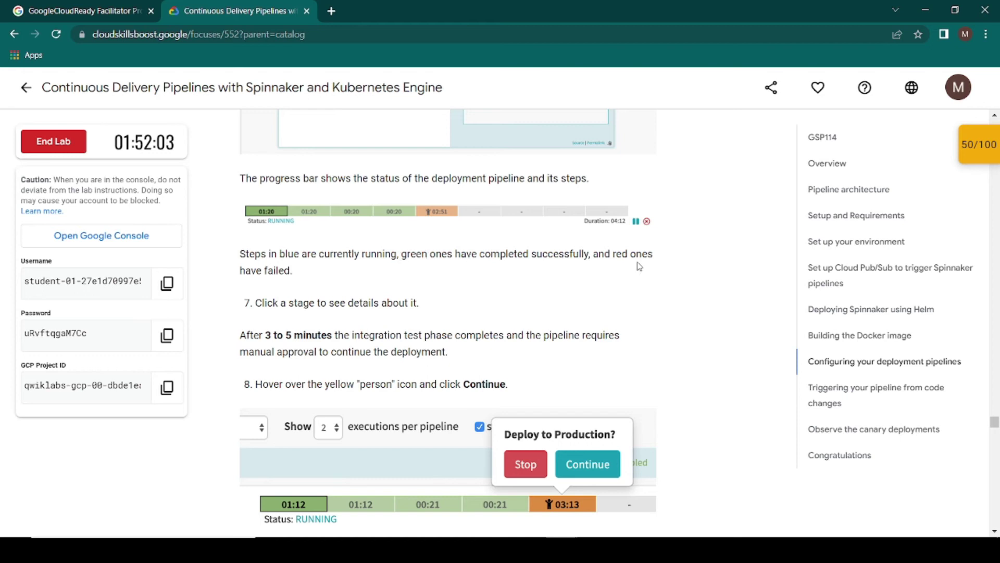
key("alt+Tab")
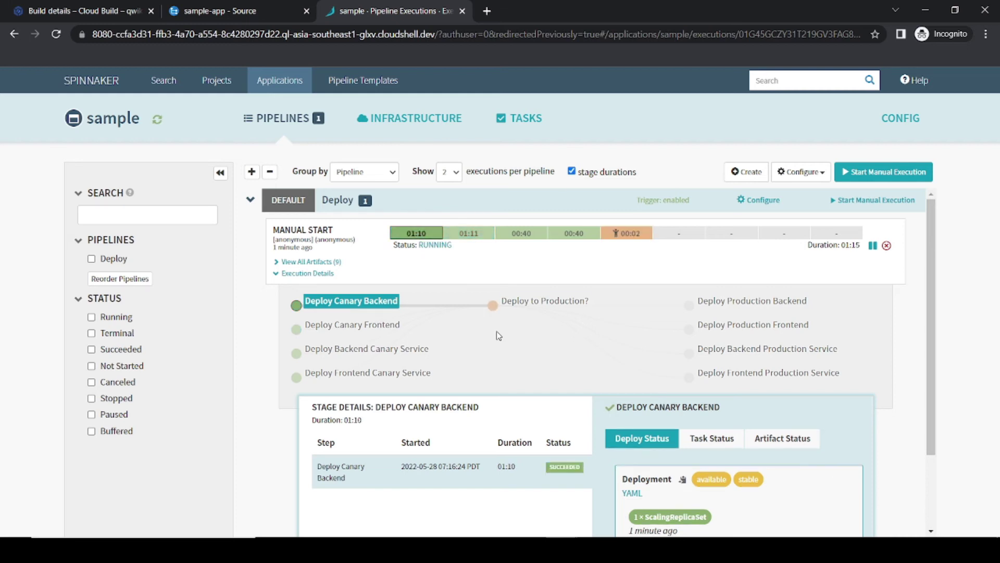
Follow lab step 8 to approve the Deploy to Production? stage so the pipeline continues the deployment
key("alt+Tab")
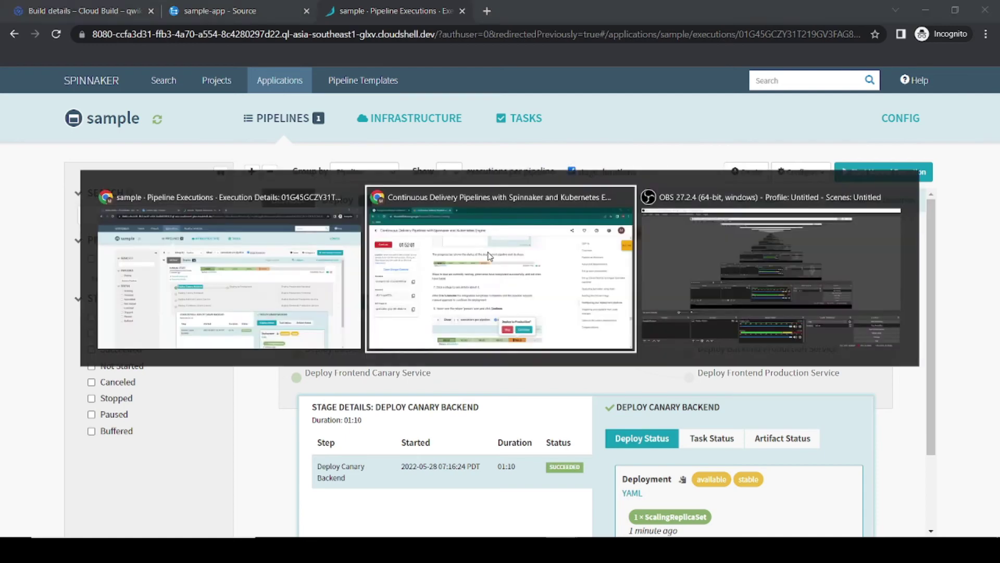
left_click_drag(290, 235, 420, 238)
left_click(438, 239)
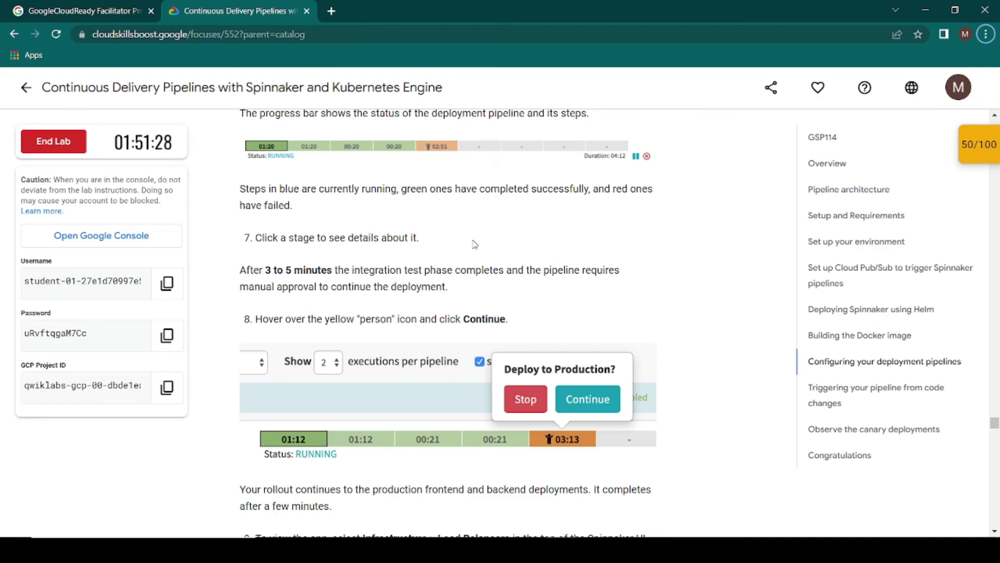
key("alt+Tab")
mouse_move(620, 234)
key("alt+Tab")
left_click_drag(263, 269, 462, 272)
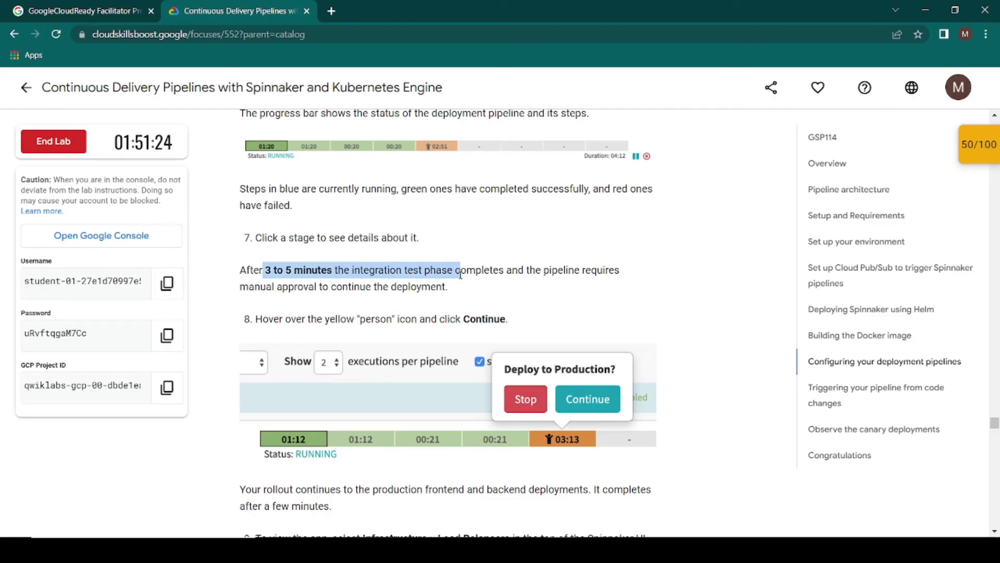
left_click(468, 306)
left_click_drag(301, 315, 503, 319)
left_click(552, 313)
key("alt+Tab")
mouse_move(625, 233)
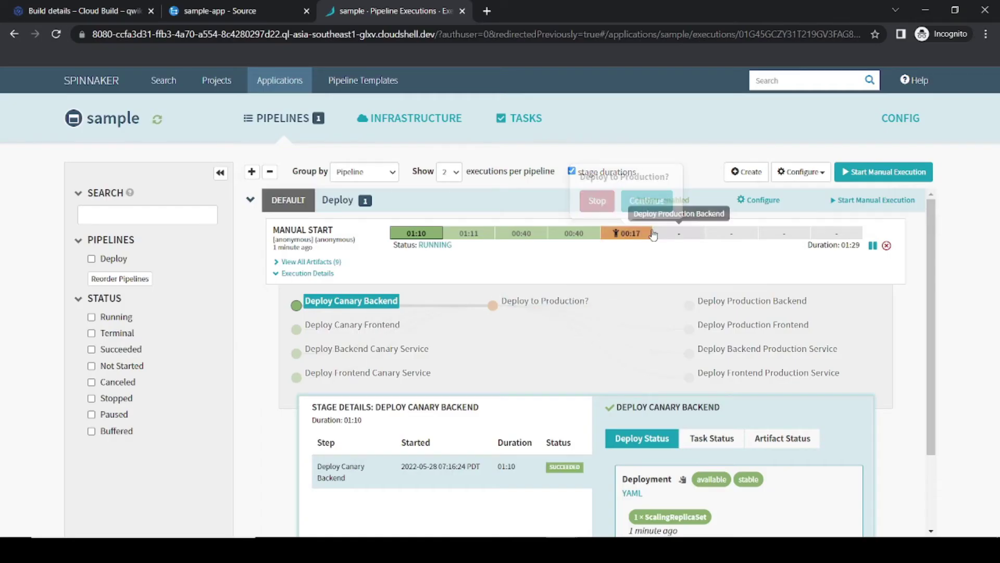
left_click(644, 200)
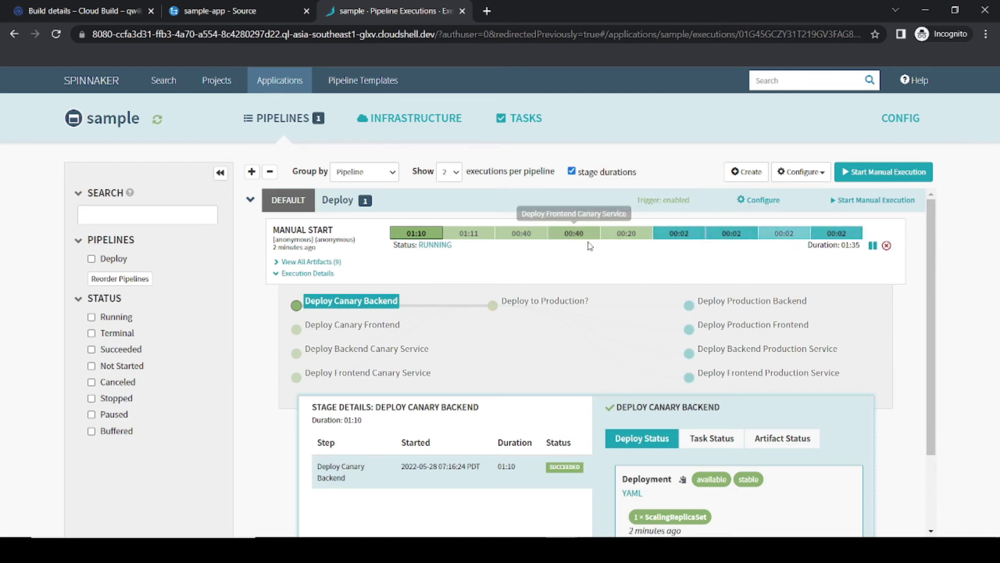
Read the lab's rollout note and step 9, and locate the Load Balancers option for the sample application's infrastructure
key("alt+Tab")
scroll(513, 386, "down", 4)
scroll(513, 386, "down", 2)
left_click_drag(268, 212, 455, 215)
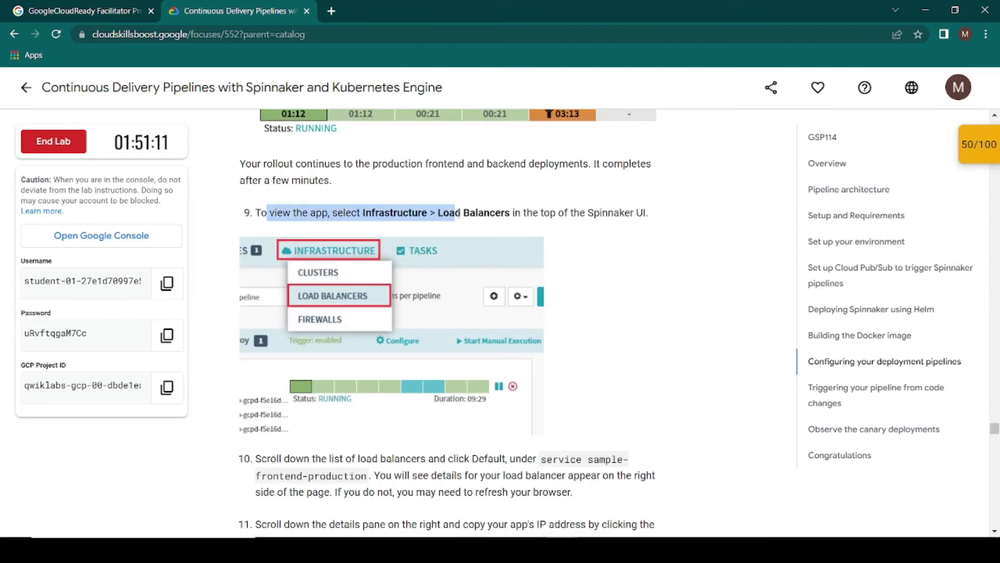
left_click_drag(243, 163, 654, 185)
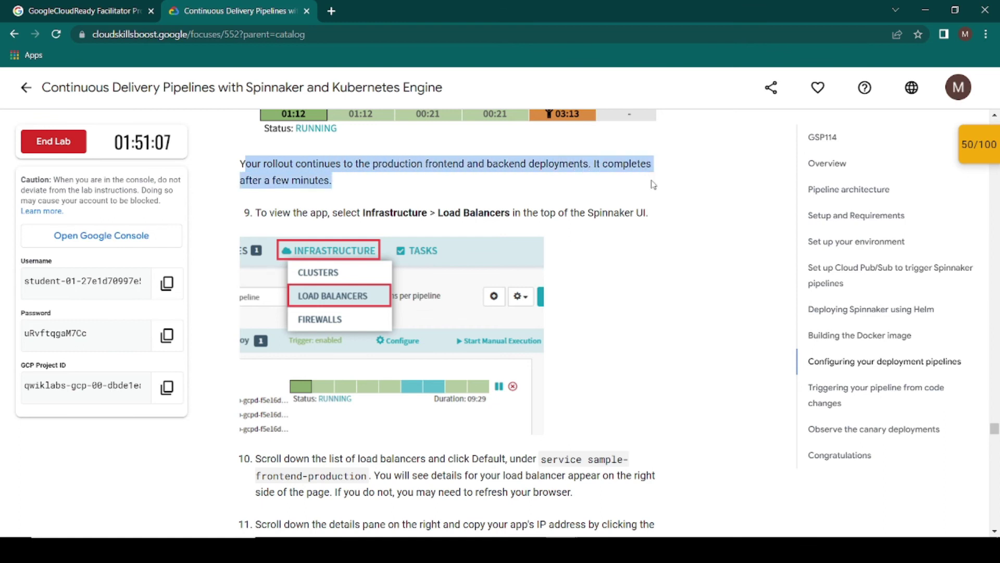
left_click(494, 185)
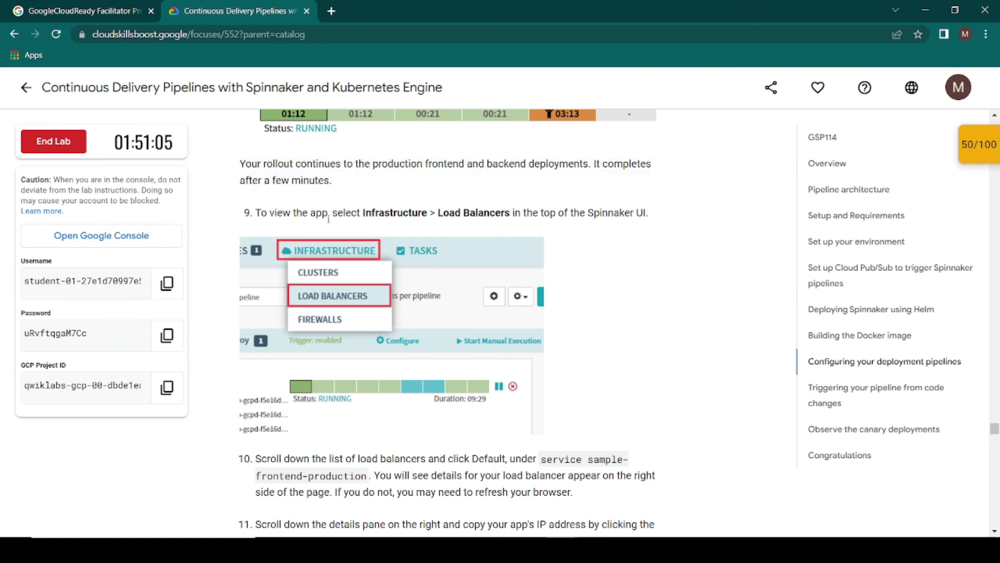
key("alt+Tab")
mouse_move(384, 119)
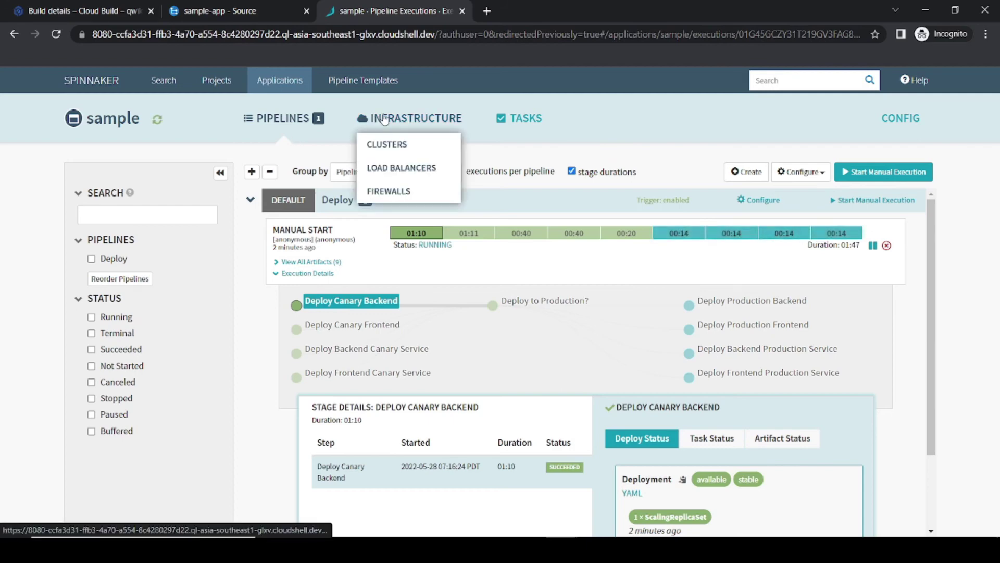
Look ahead through lab steps 10 to 12 and the progress checks, and check the production rollout in Spinnaker
key("alt+Tab")
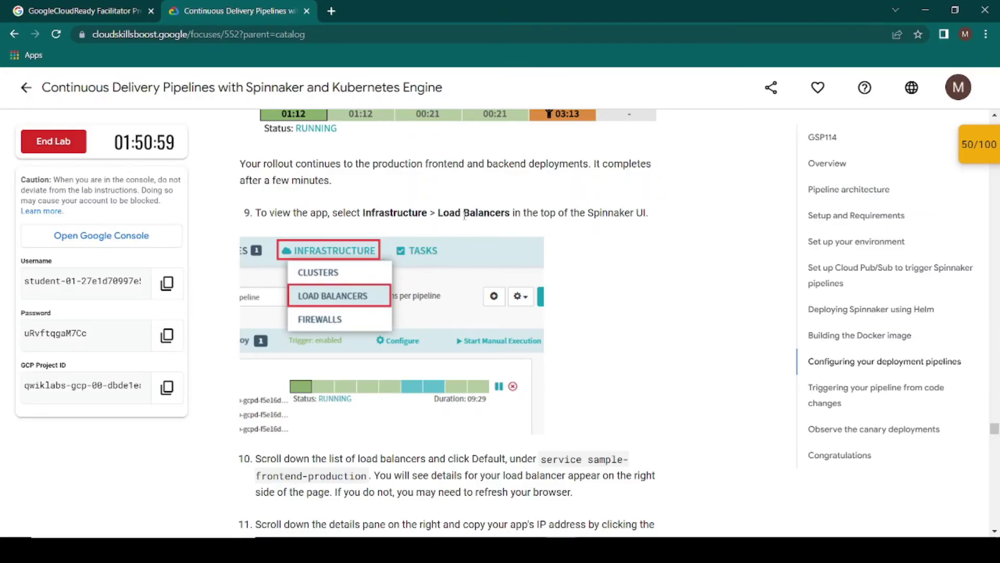
scroll(459, 233, "down", 4)
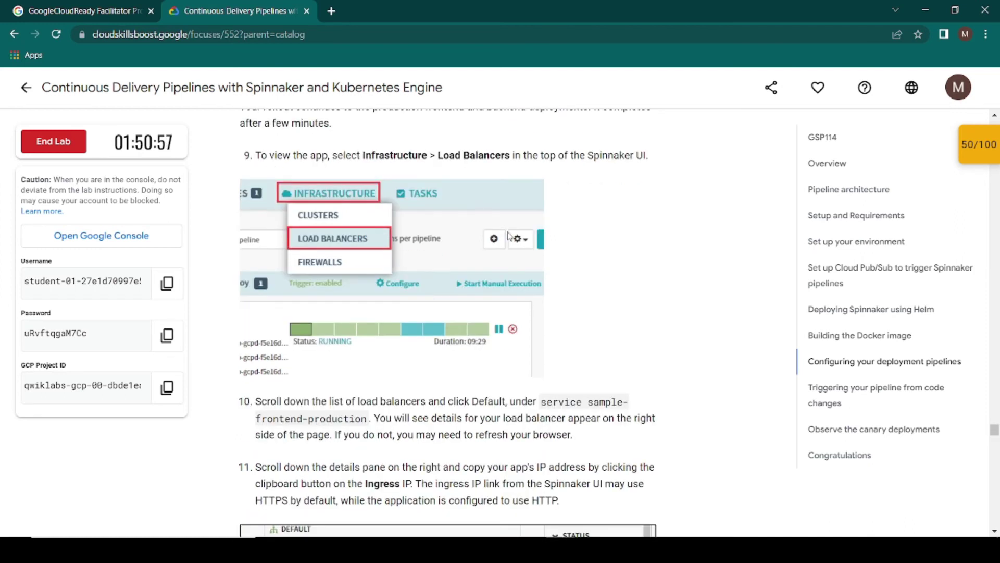
scroll(459, 234, "down", 15)
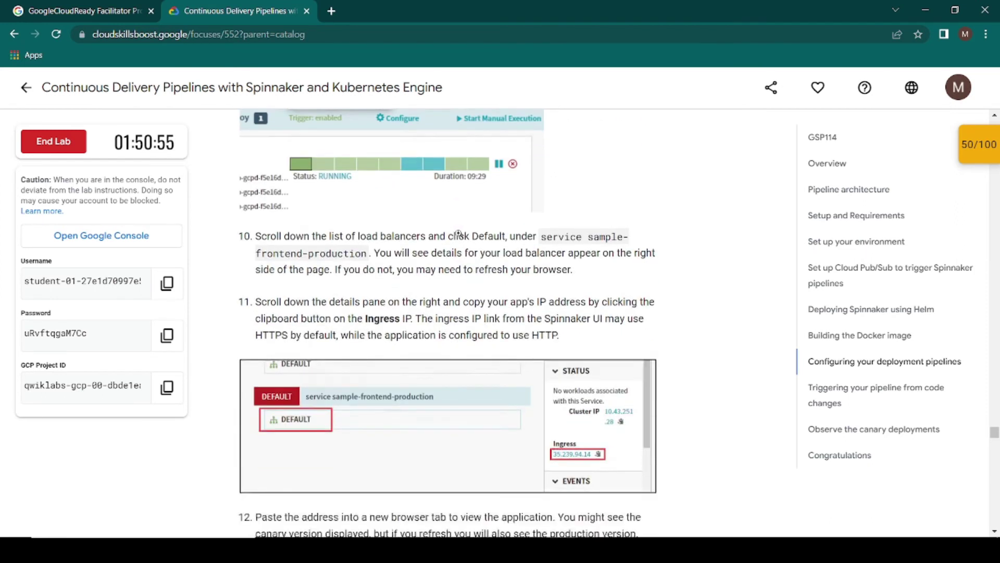
scroll(459, 234, "down", 4)
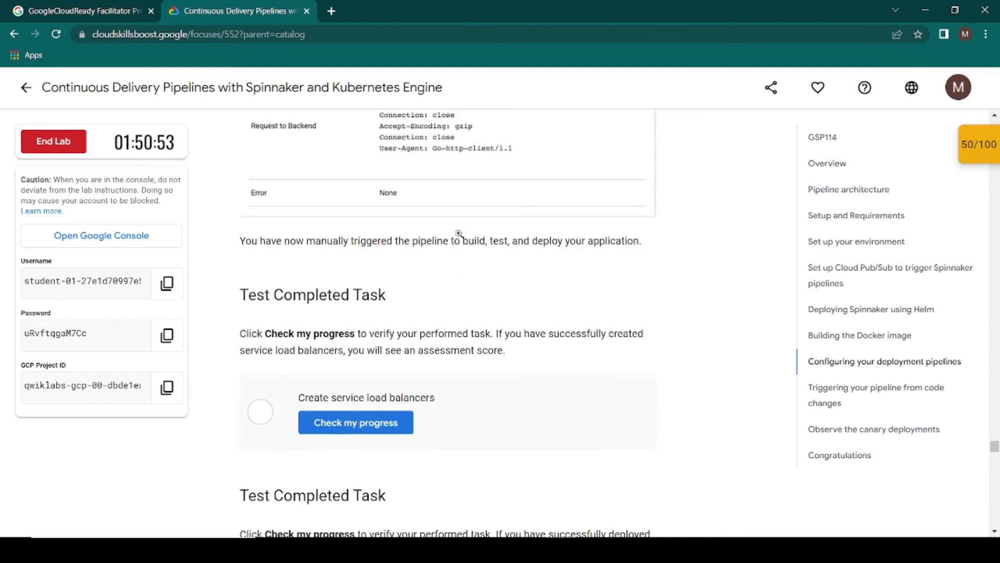
scroll(459, 236, "up", 1)
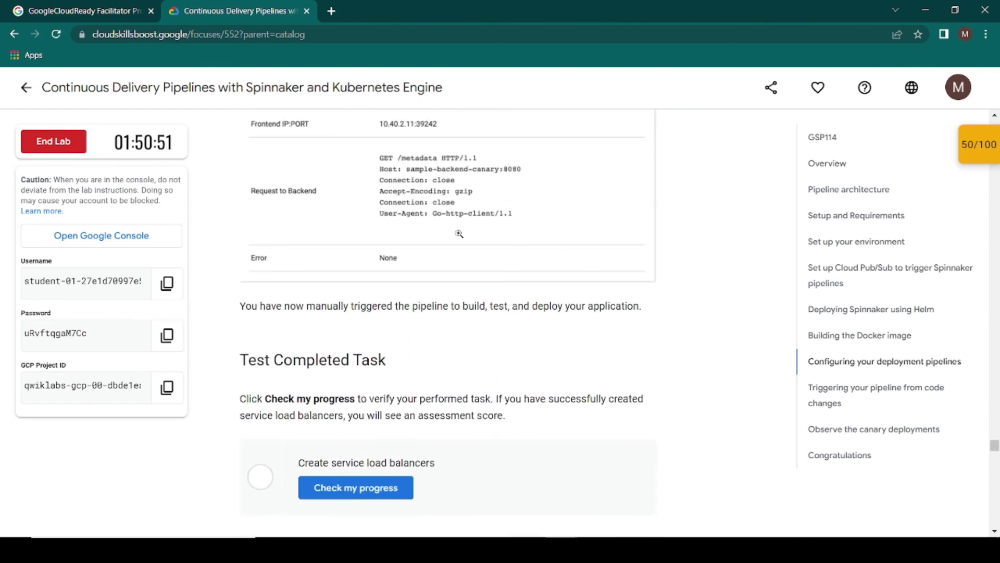
scroll(459, 233, "up", 18)
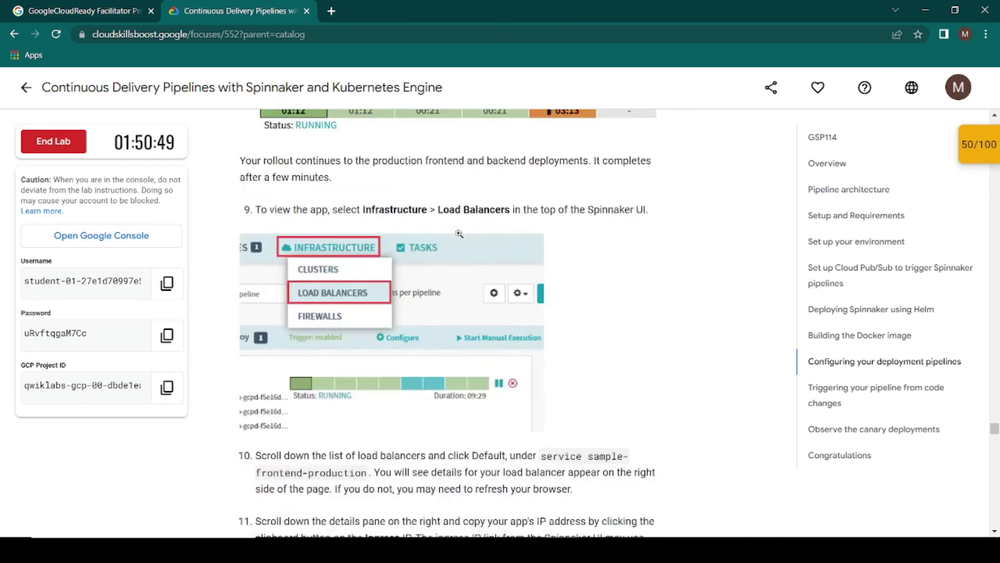
scroll(458, 233, "up", 1)
key("alt+Tab")
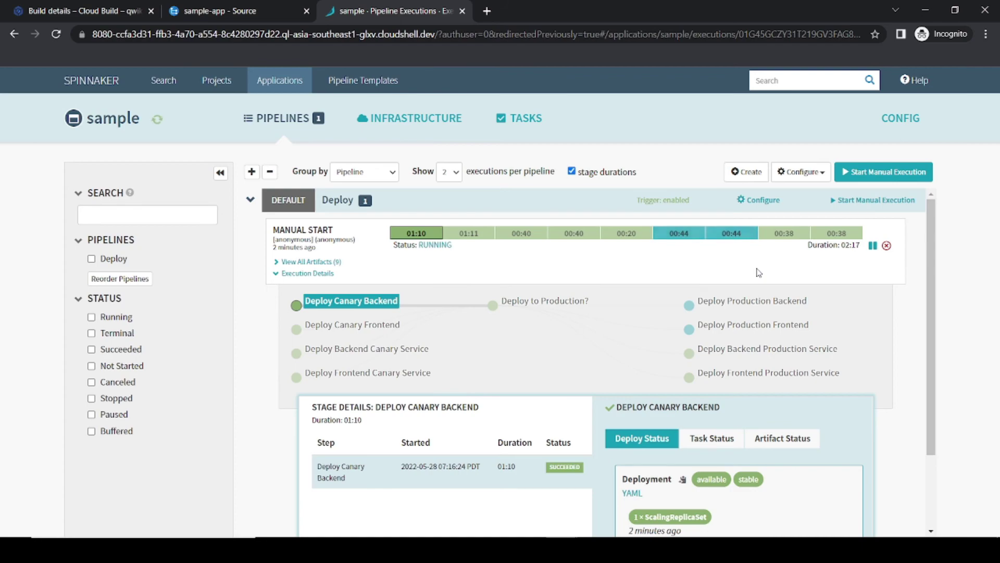
Follow lab step 9 to open the load balancers view of the sample application's infrastructure
key("alt+Tab")
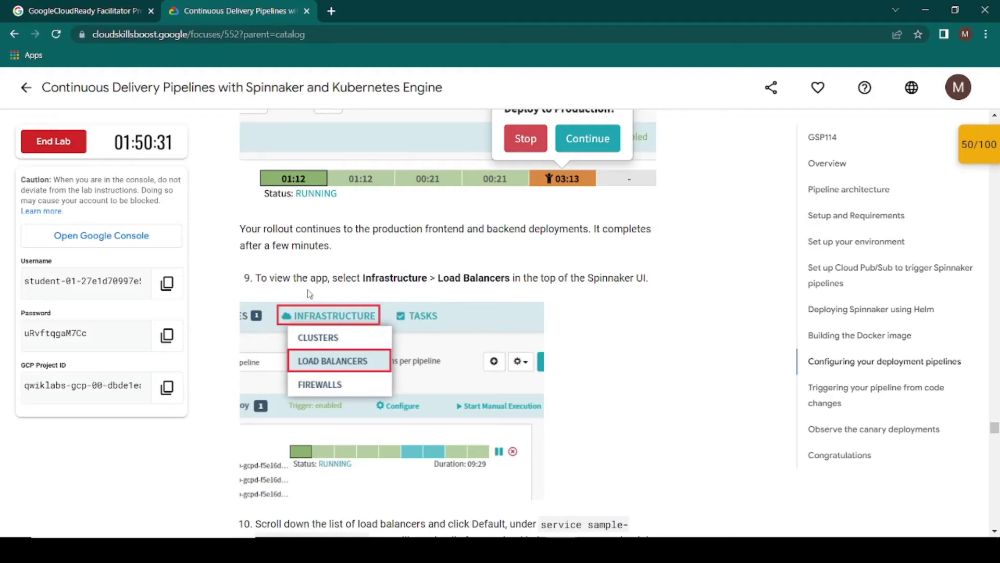
left_click_drag(277, 277, 503, 278)
key("alt+Tab")
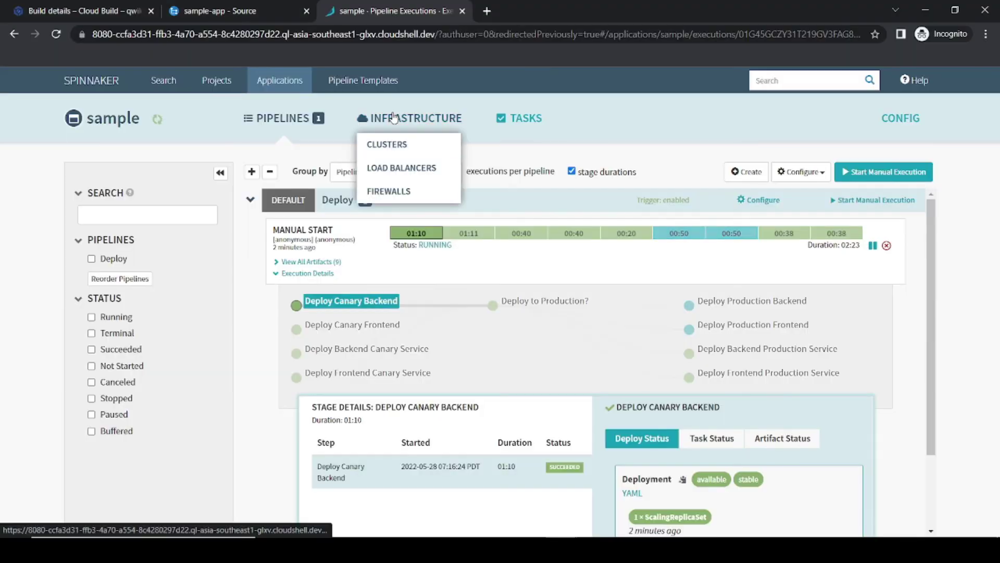
left_click(394, 174)
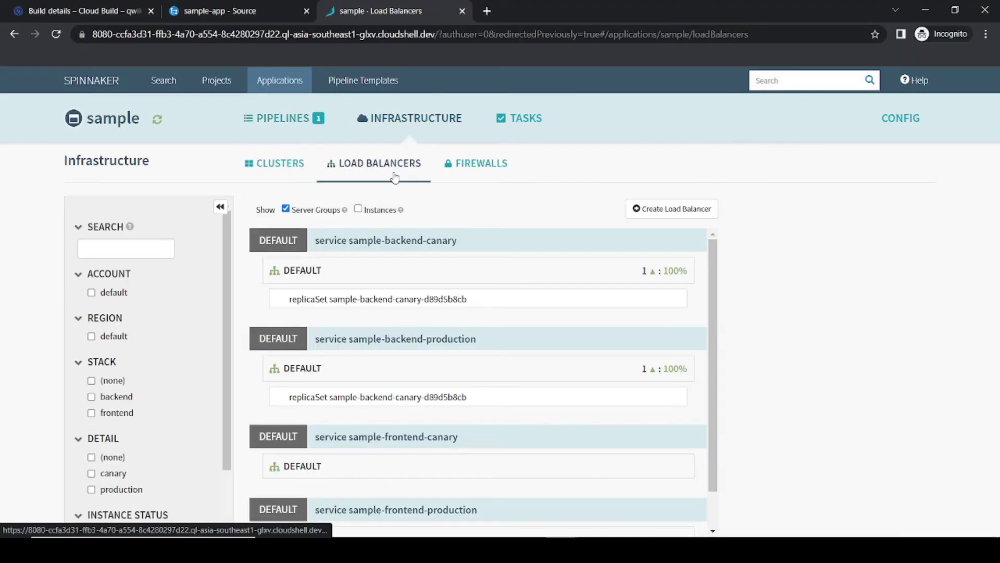
Read lab step 10 and open the details of the DEFAULT load balancer under service sample-frontend-canary in Spinnaker
key("alt+Tab")
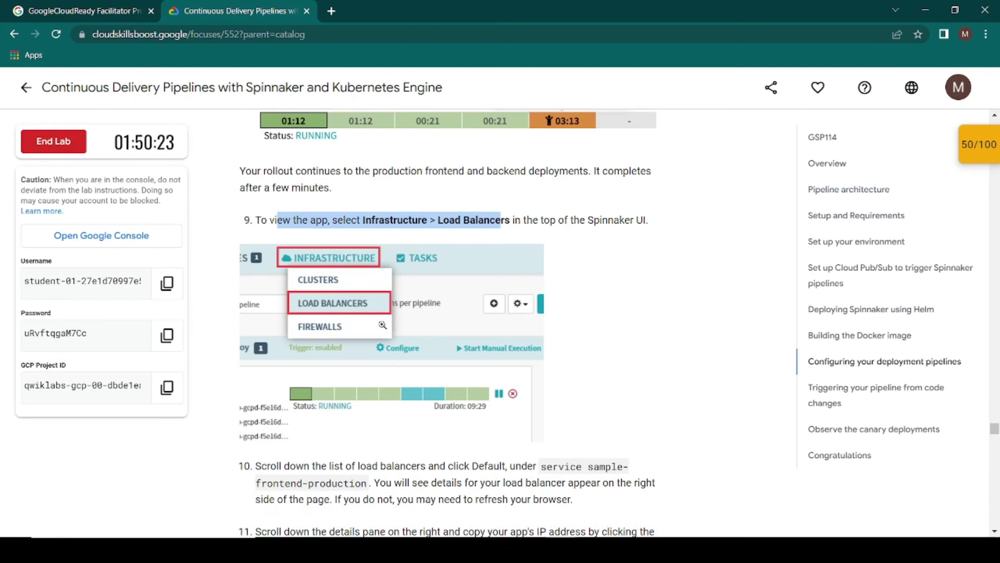
scroll(383, 325, "down", 1)
scroll(651, 217, "down", 5)
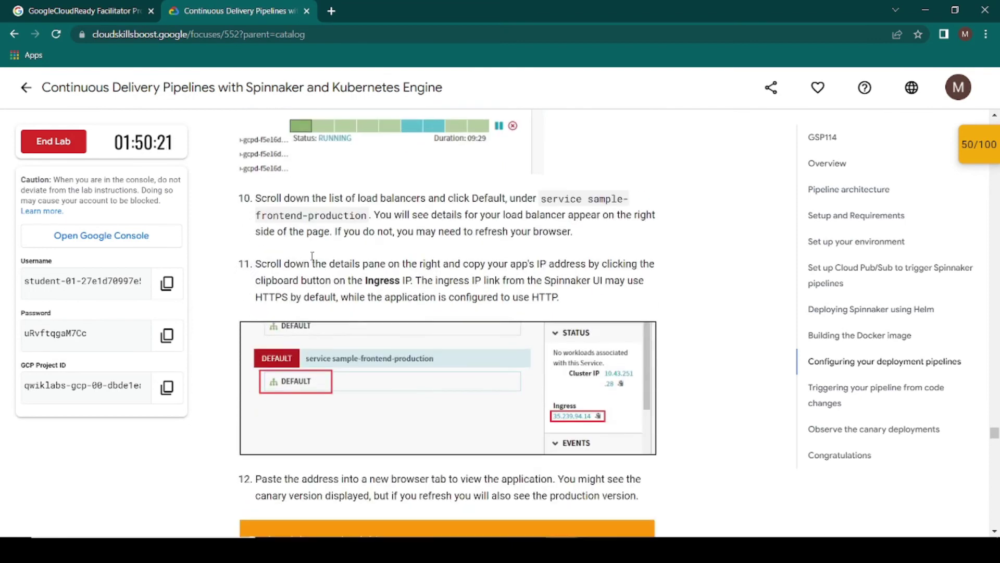
left_click_drag(394, 199, 586, 209)
left_click(571, 205)
key("alt+Tab")
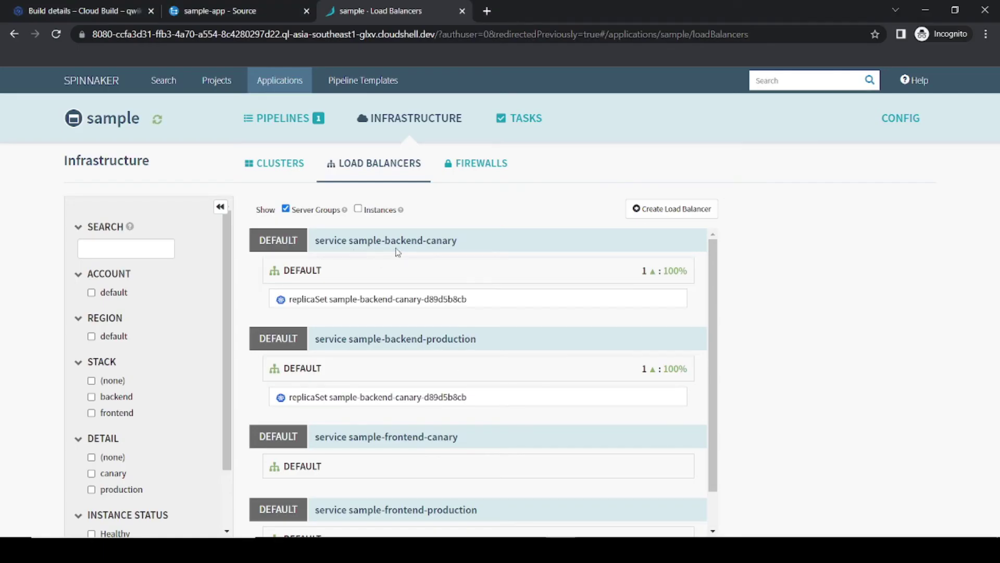
scroll(381, 270, "down", 1)
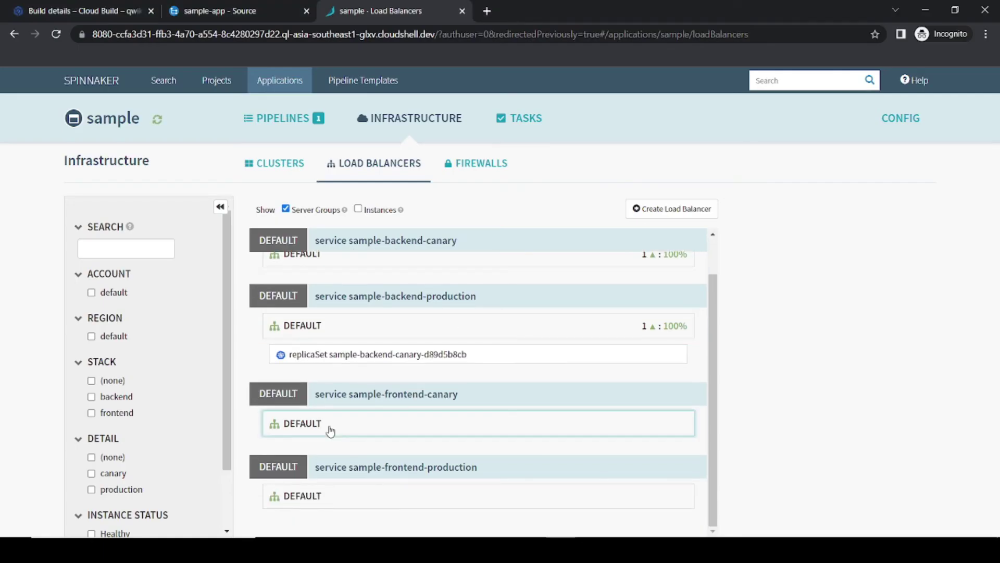
left_click(330, 432)
Reread lab steps 10 to 12 on viewing the application, and check the Load Balancer Details in Spinnaker
key("alt+Tab")
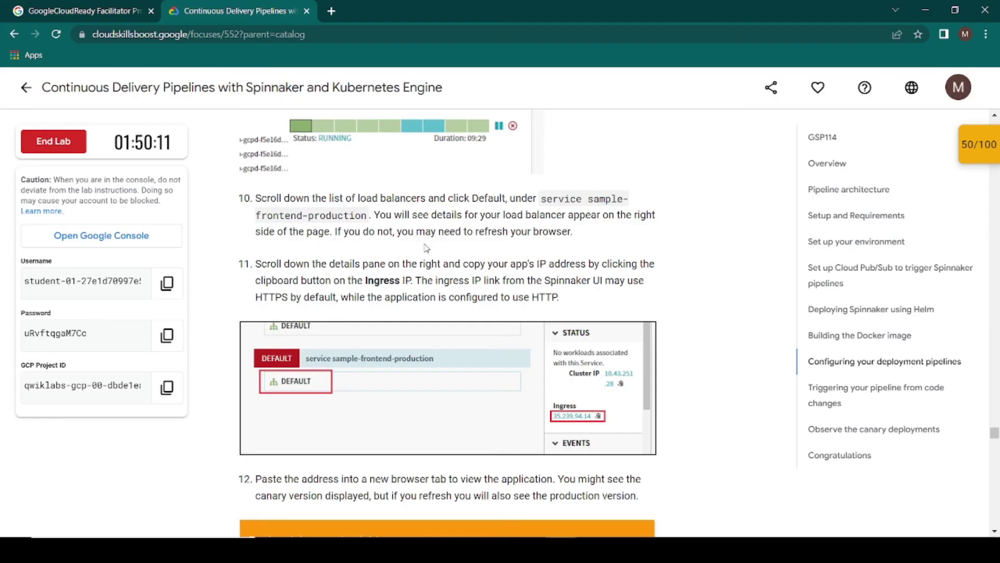
left_click_drag(388, 214, 596, 237)
left_click(618, 240)
scroll(488, 213, "down", 1)
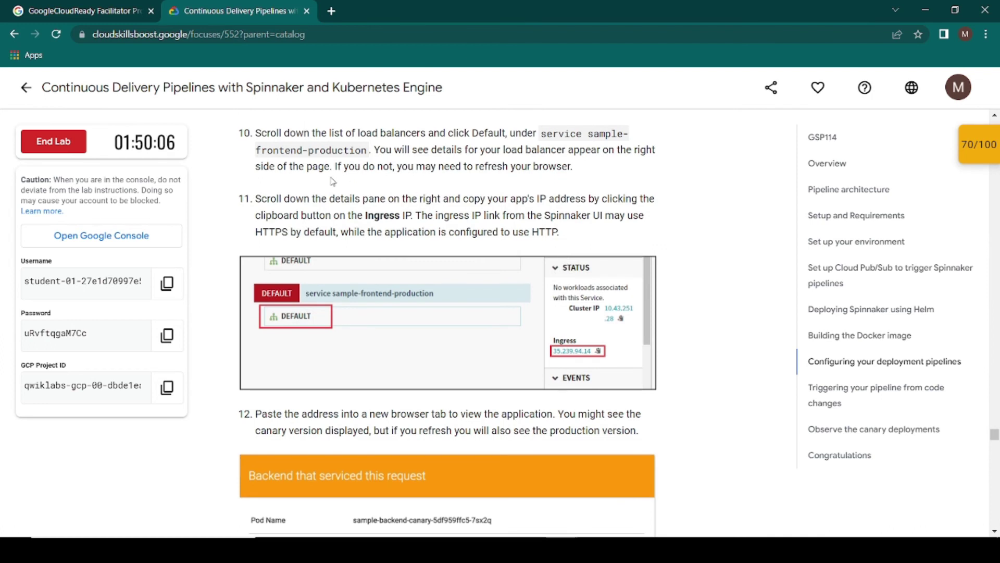
scroll(440, 198, "down", 3)
scroll(576, 390, "up", 3)
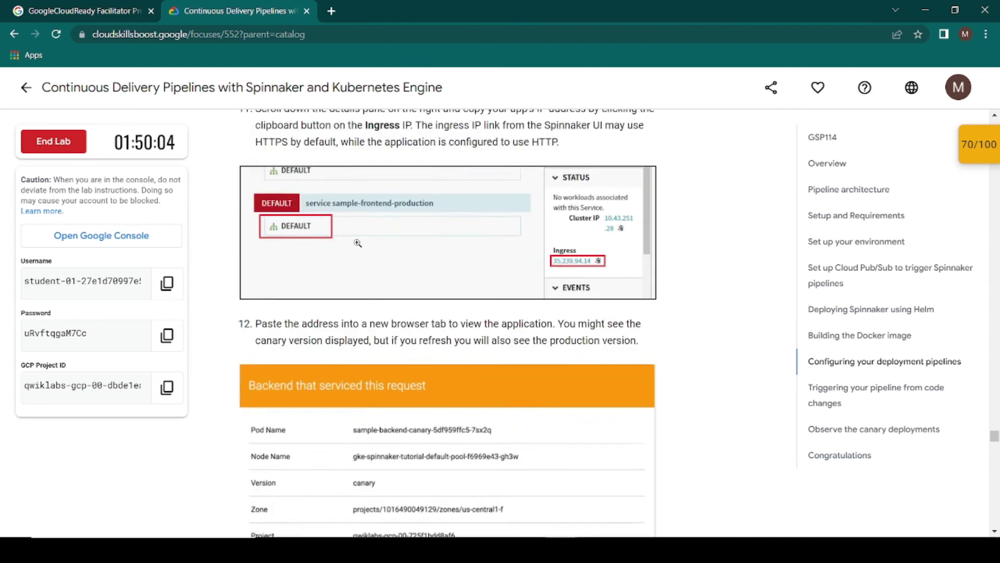
key("alt+Tab")
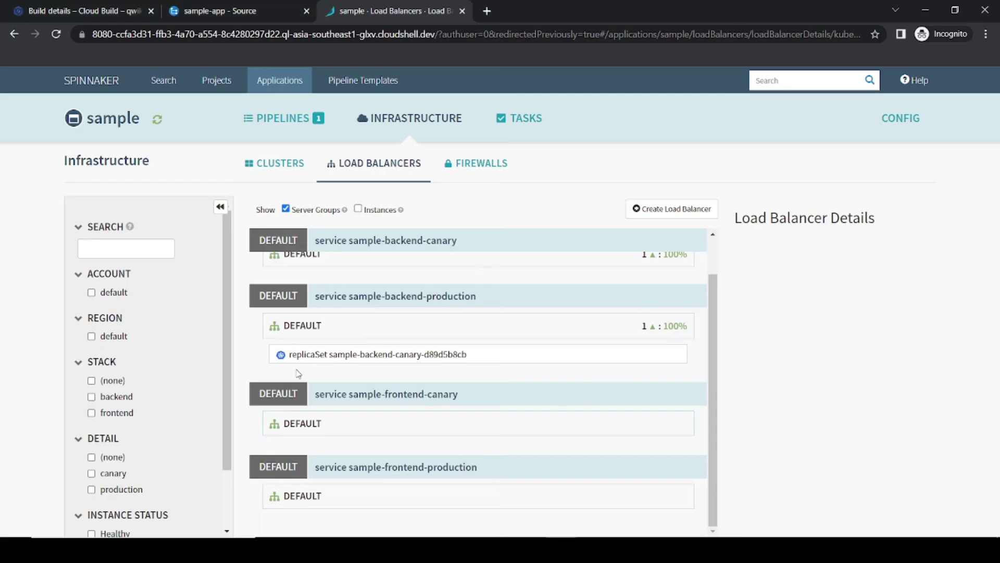
key("alt+Tab")
Run the lab's progress checks for Create service load balancers and Deploy an image to production
scroll(418, 341, "down", 5)
scroll(416, 340, "down", 10)
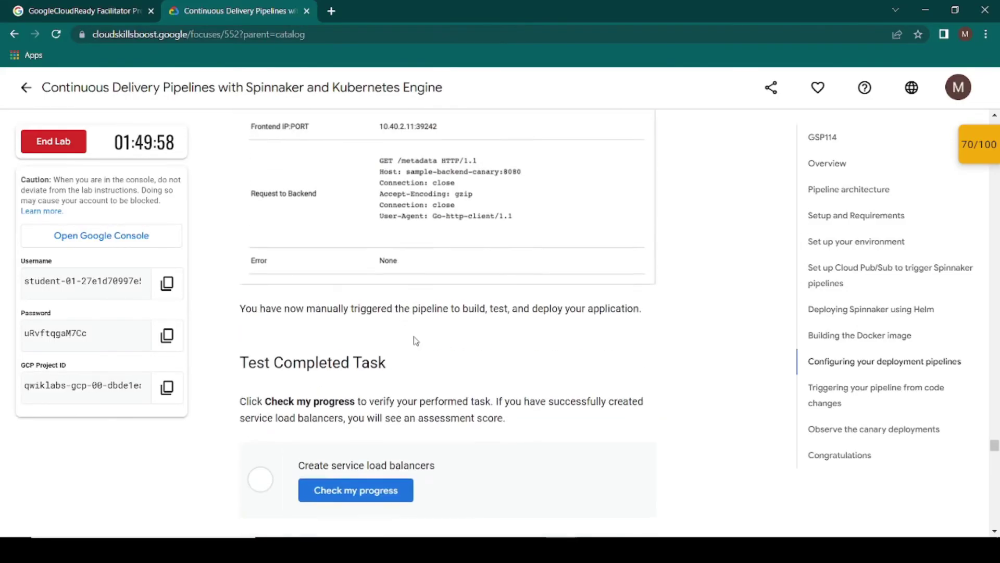
left_click(360, 293)
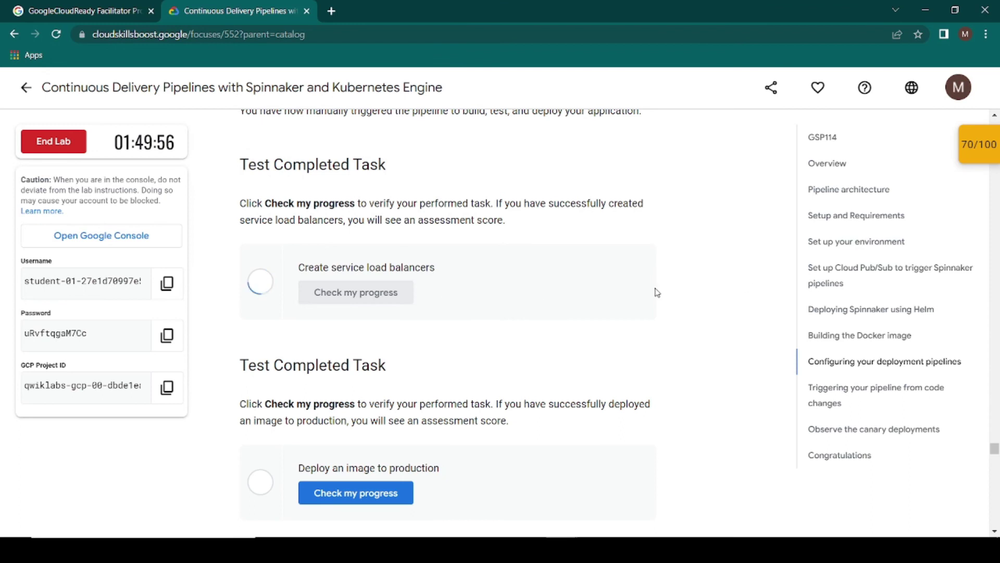
scroll(655, 290, "down", 4)
left_click(399, 323)
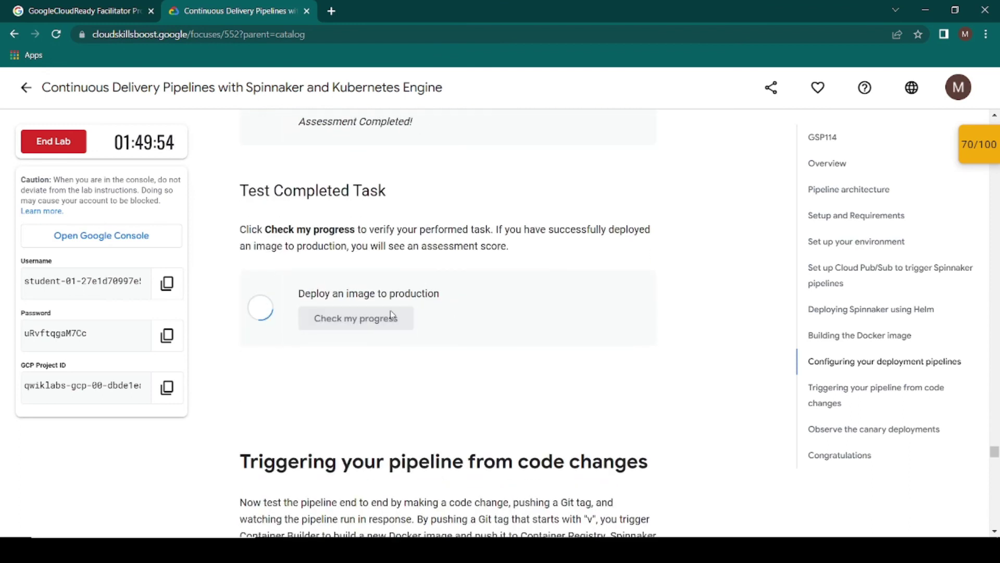
Copy the lab's sed command and run it in Cloud Shell to replace orange with blue in cmd/gke-info/common-service.go
scroll(344, 338, "down", 6)
scroll(344, 338, "down", 3)
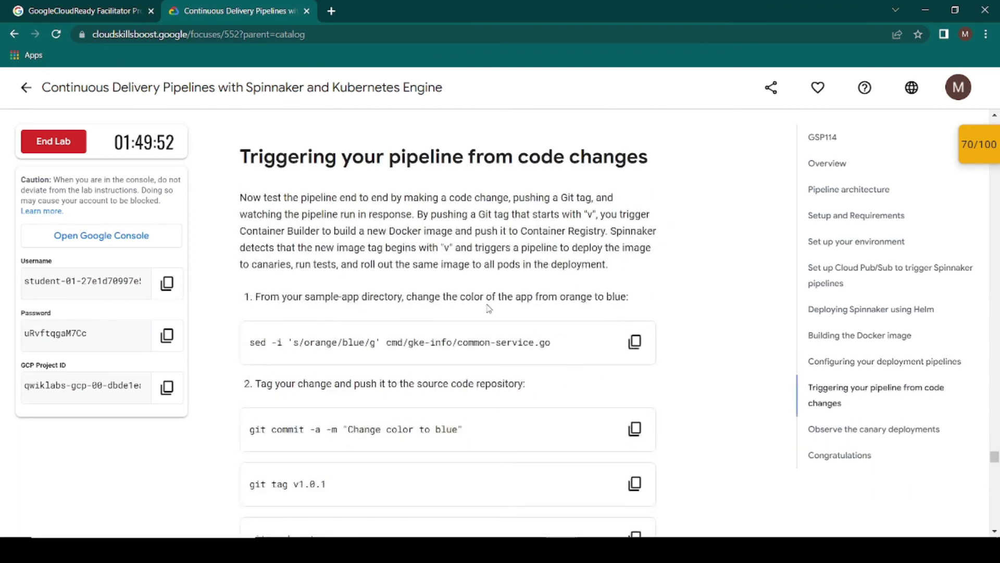
left_click(634, 213)
key("alt+Tab")
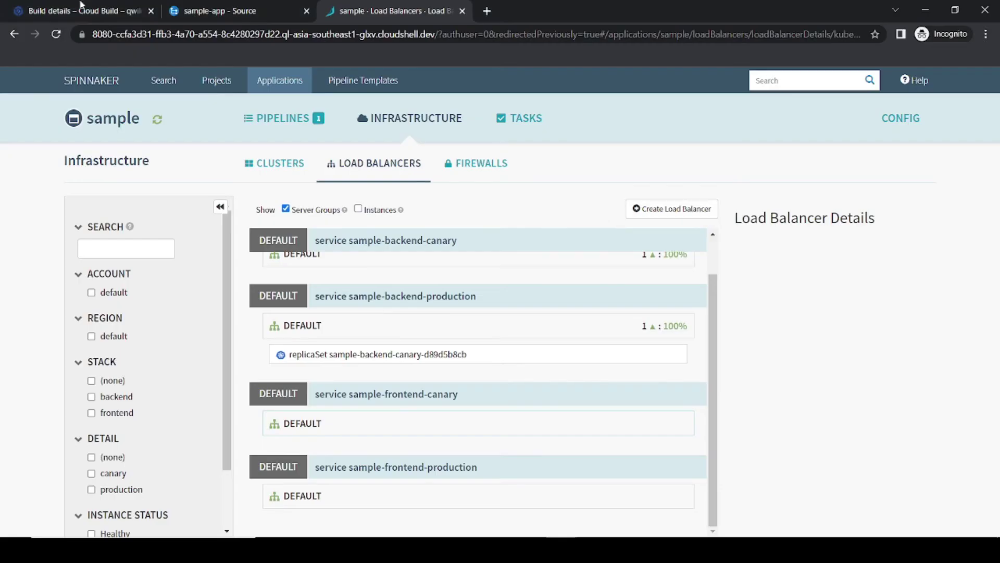
key("ctrl+shift+Tab")
key("ctrl+shift+Tab")
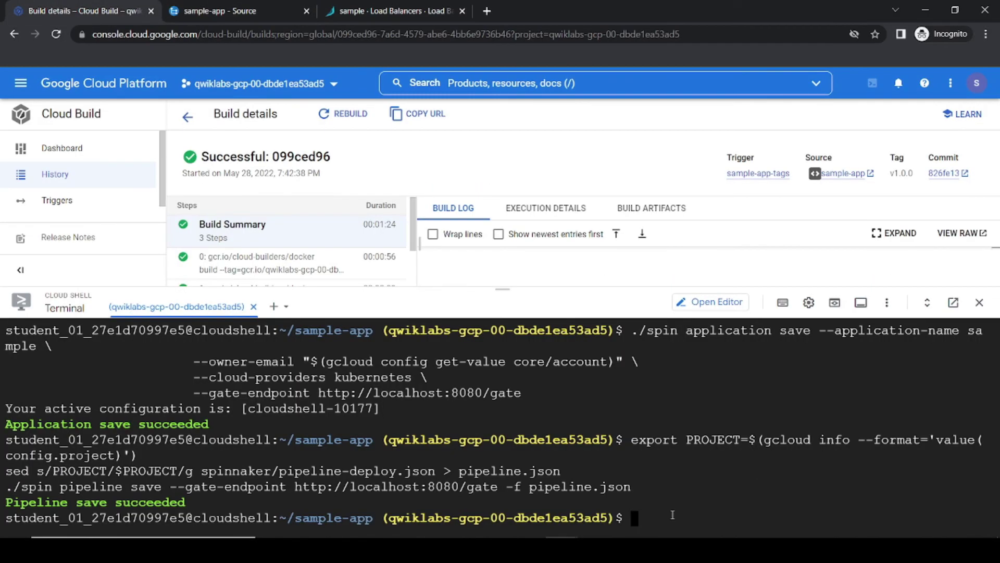
key("ctrl+v")
key("Return")
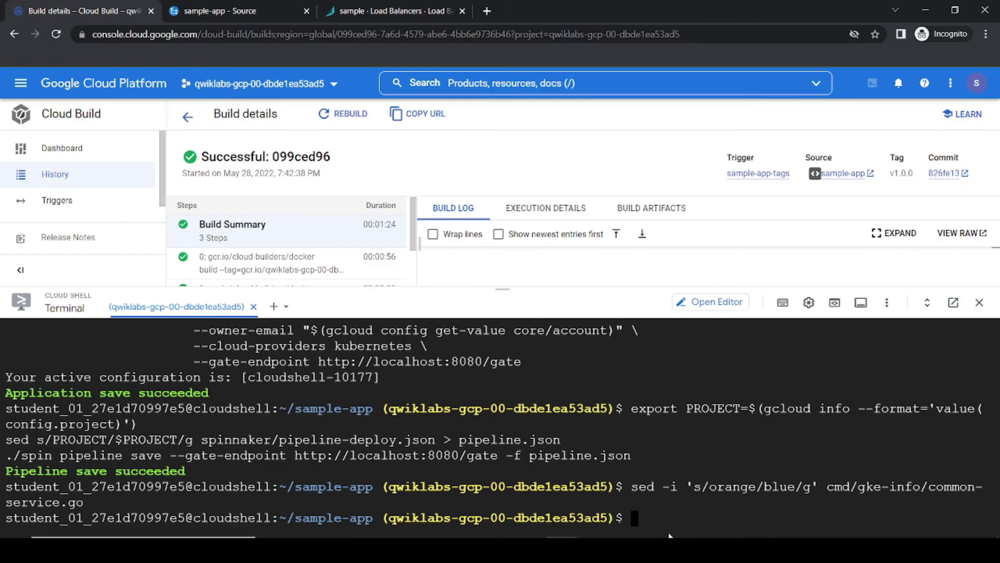
Commit all changes in the sample-app repository with the message "Change color to blue", using the lab's git command
key("alt+Tab")
scroll(605, 302, "down", 1)
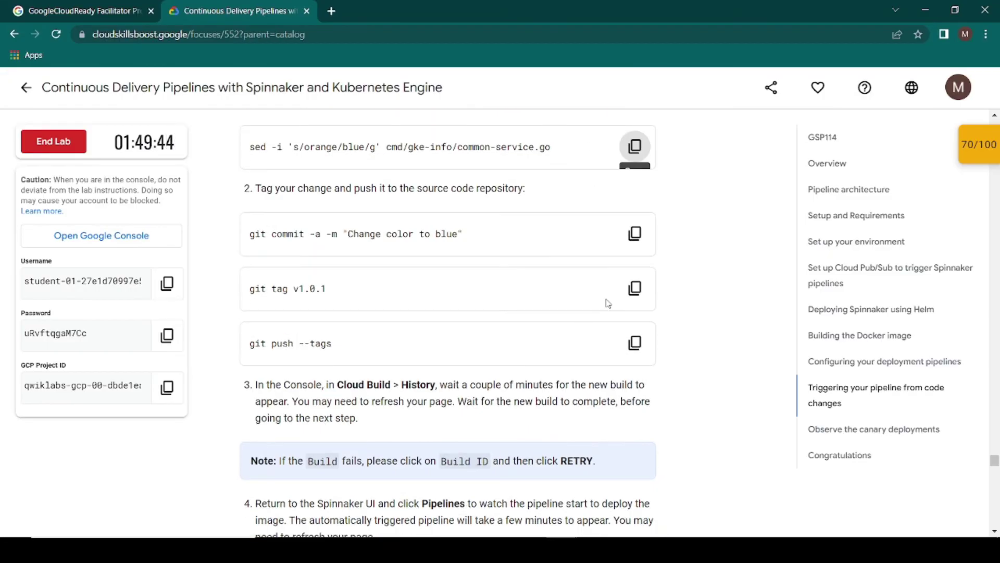
left_click(638, 243)
key("alt+Tab")
key("ctrl+v")
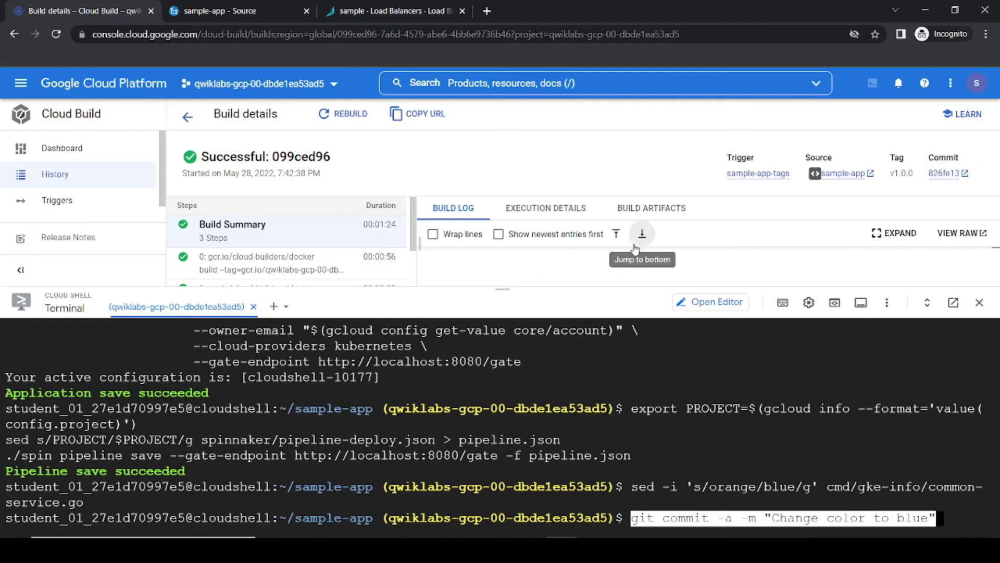
key("Return")
Tag the commit as v1.0.1 in Cloud Shell with the lab's git tag command
key("alt+Tab")
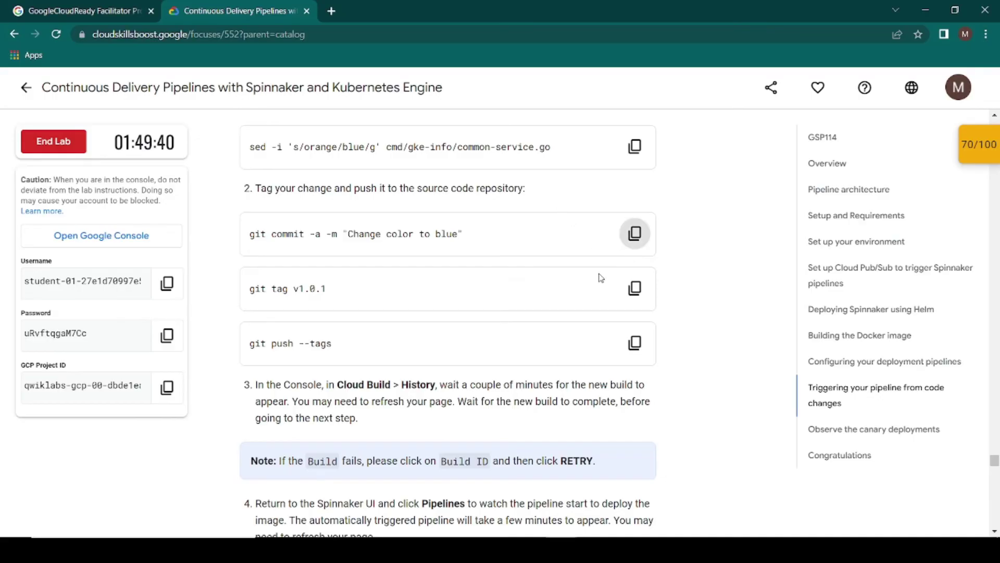
left_click(635, 289)
key("alt+Tab")
key("ctrl+v")
key("Return")
Push the tags to the source repository with git push --tags and enlarge the Cloud Shell terminal
key("alt+Tab")
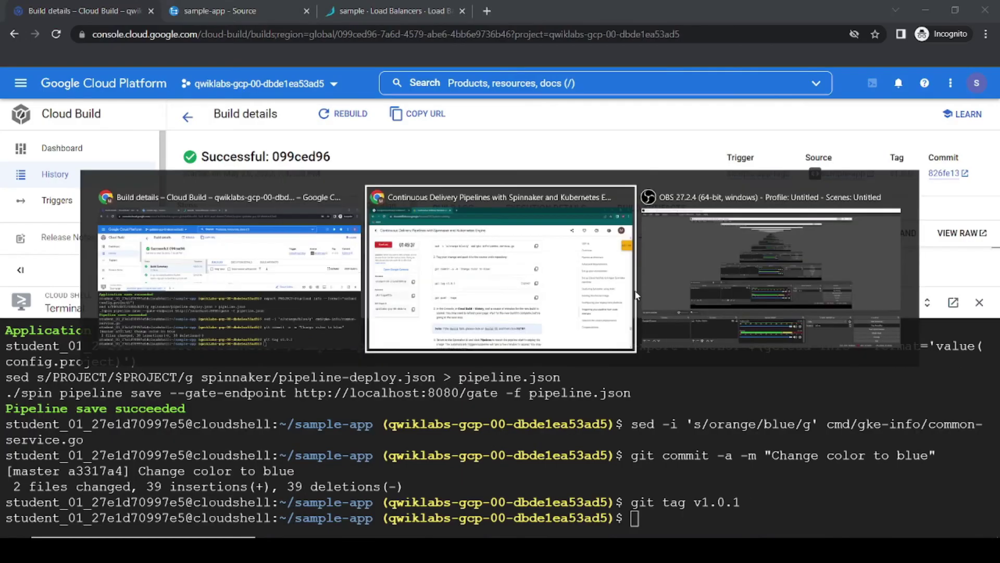
left_click(635, 343)
key("alt+Tab")
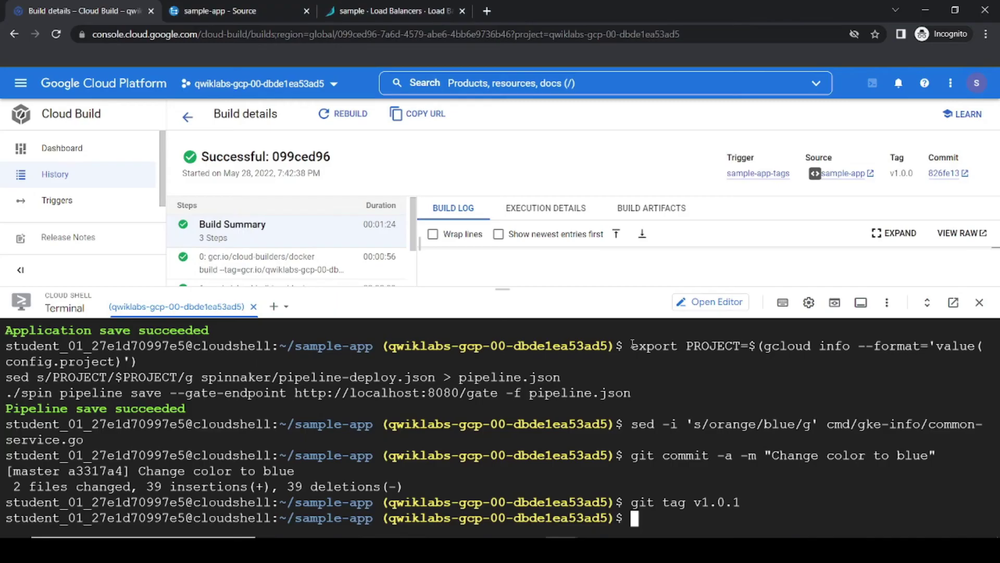
key("ctrl+v")
key("Return")
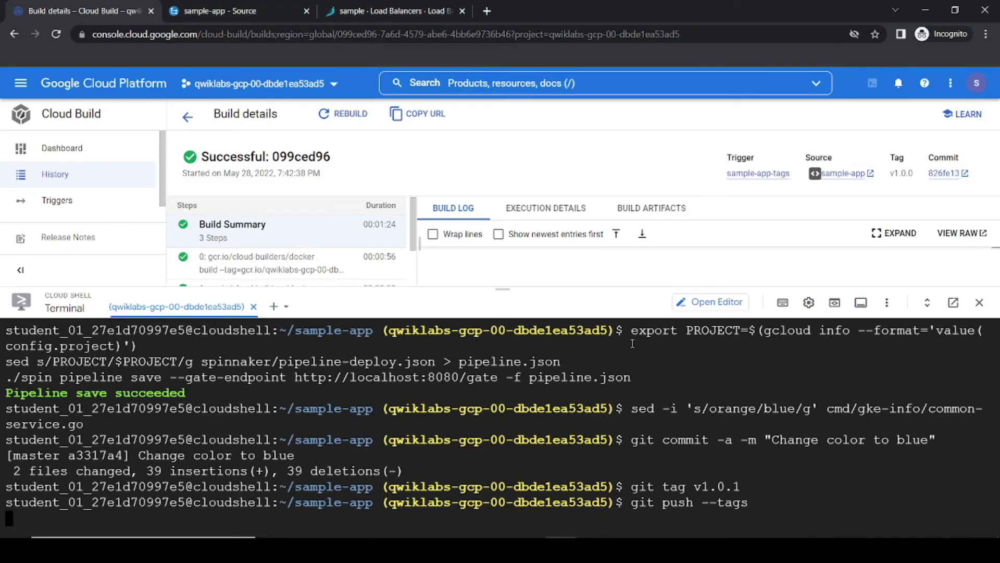
left_click_drag(521, 289, 521, 249)
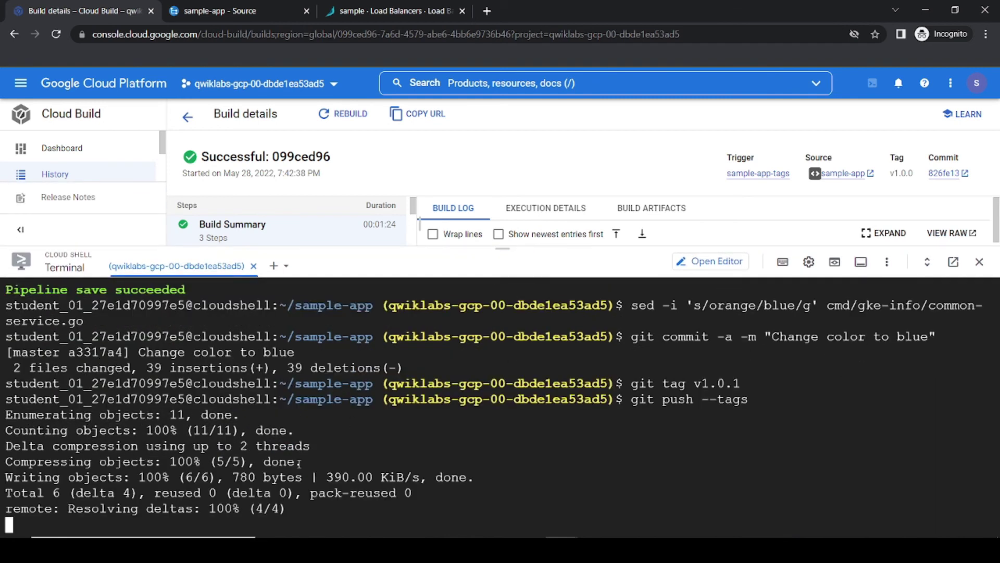
Follow lab step 3 to open the Cloud Build history and check the build for v1.0.1
key("alt+Tab")
scroll(448, 313, "down", 3)
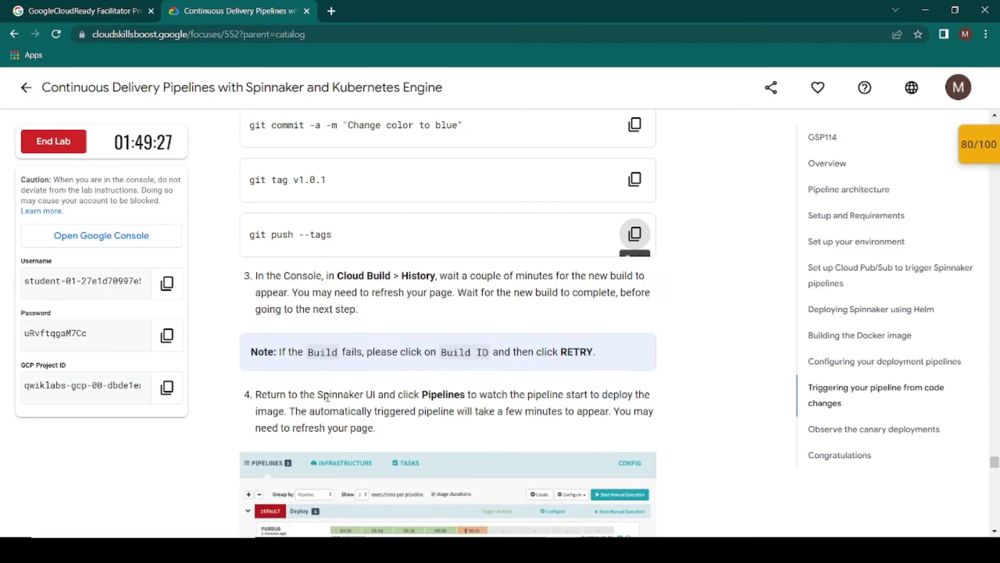
left_click_drag(313, 254, 655, 288)
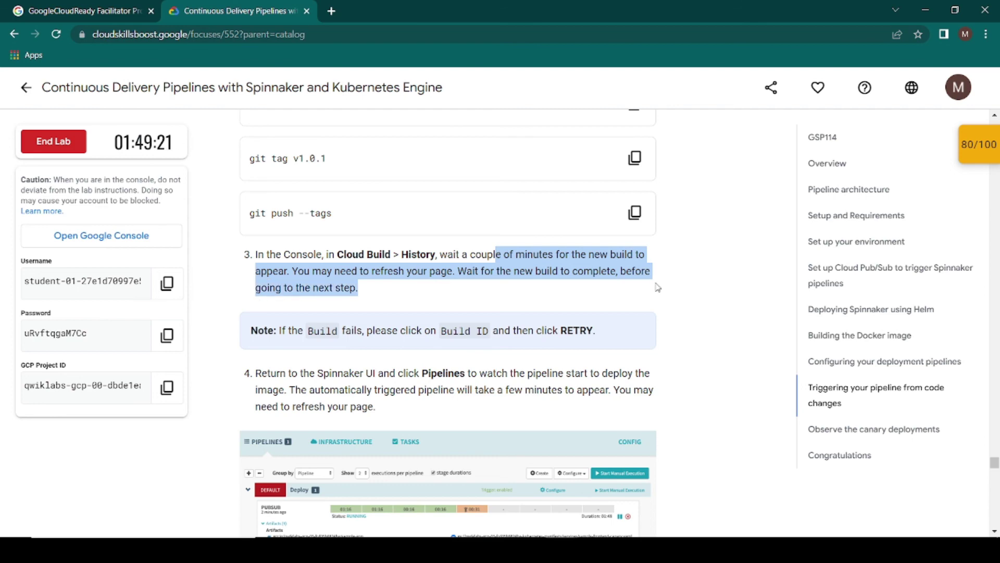
key("alt+Tab")
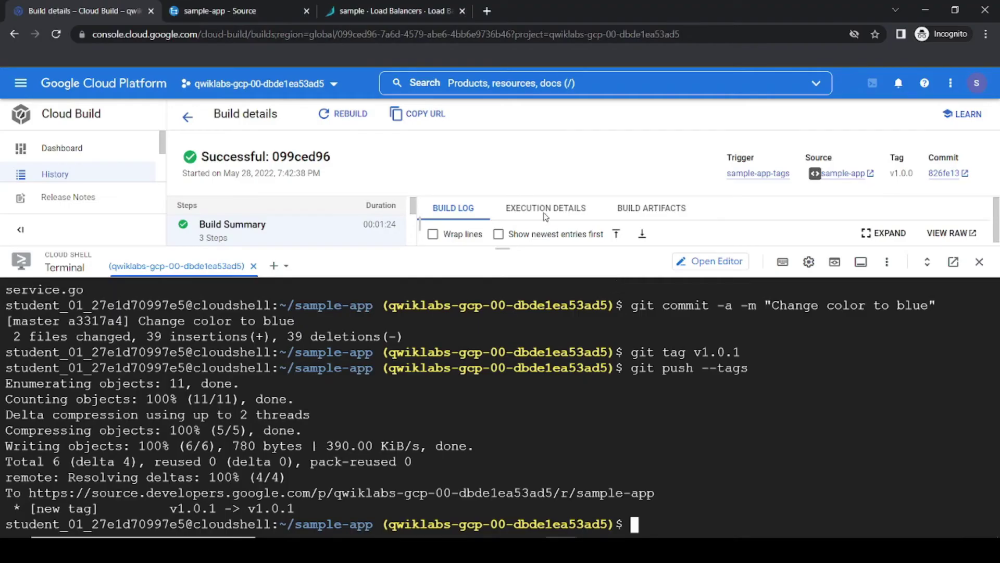
left_click(219, 10)
left_click(73, 11)
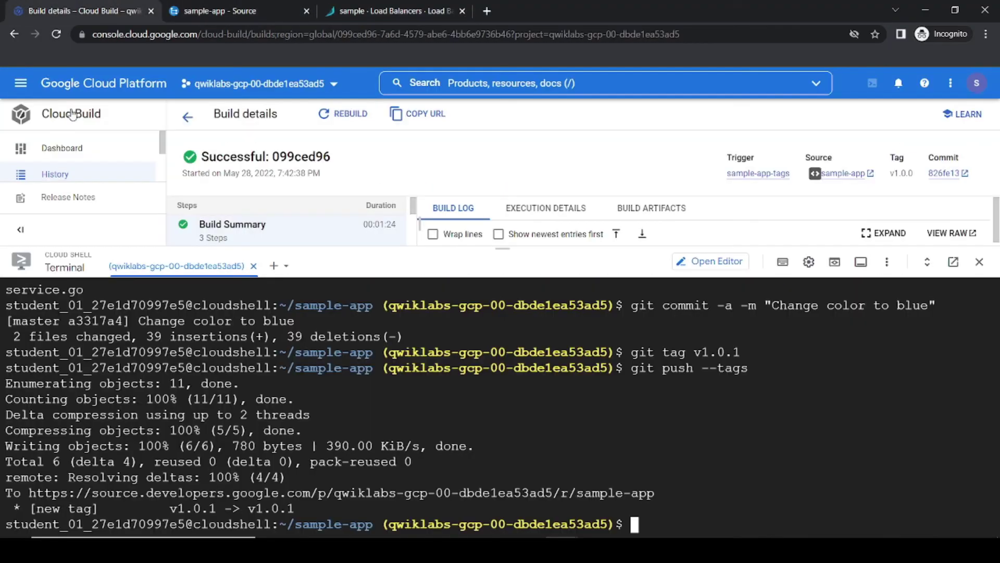
left_click(505, 475)
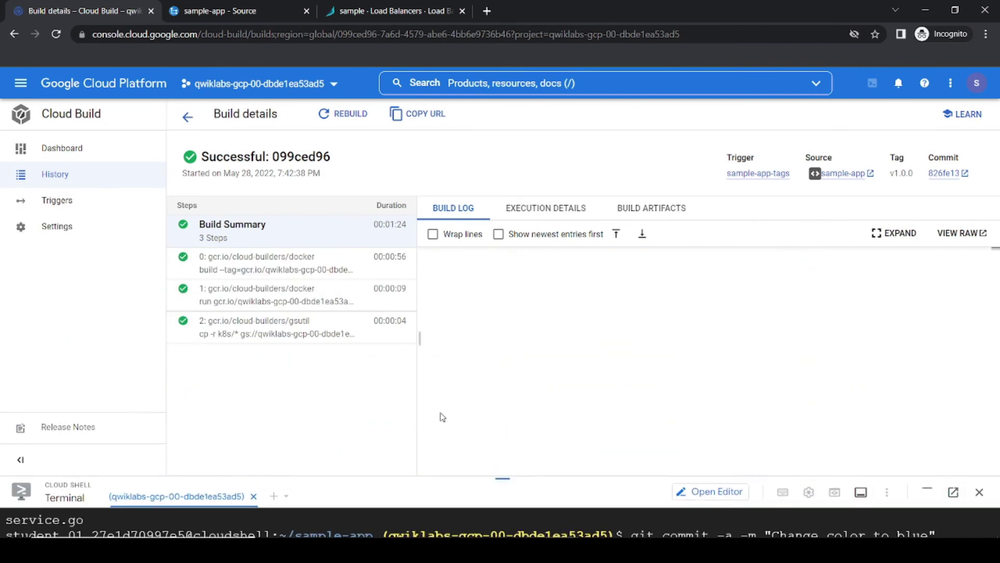
left_click(58, 175)
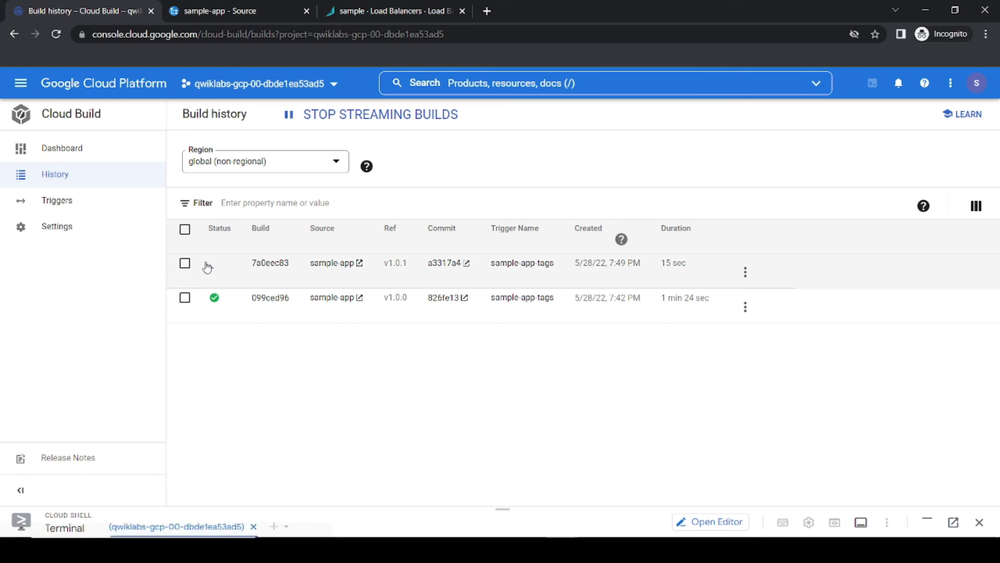
left_click(501, 507)
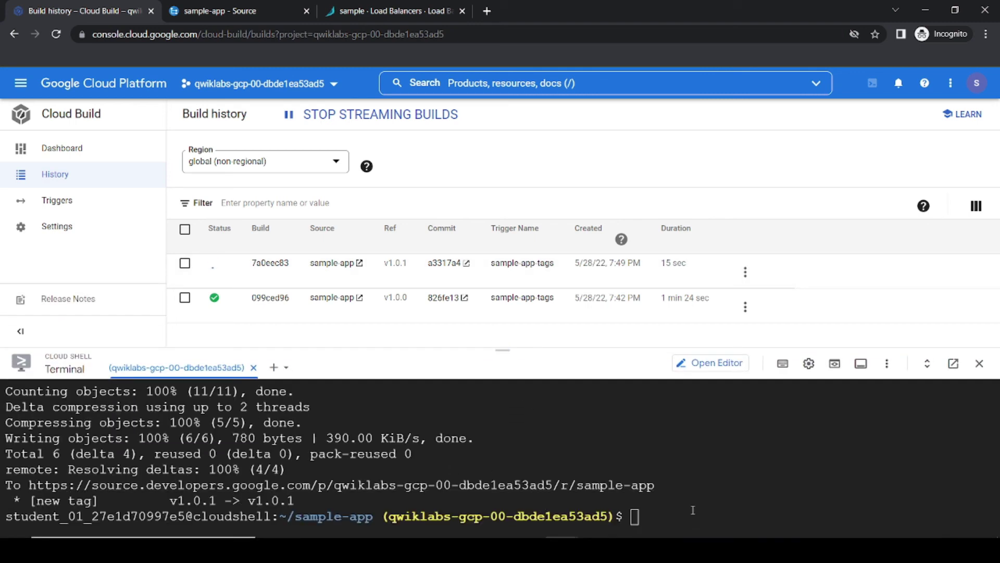
Read the lab's build retry note, step 4 on watching the pipeline in Spinnaker, and the code-changes progress check
key("alt+Tab")
left_click_drag(281, 330, 525, 325)
left_click(626, 336)
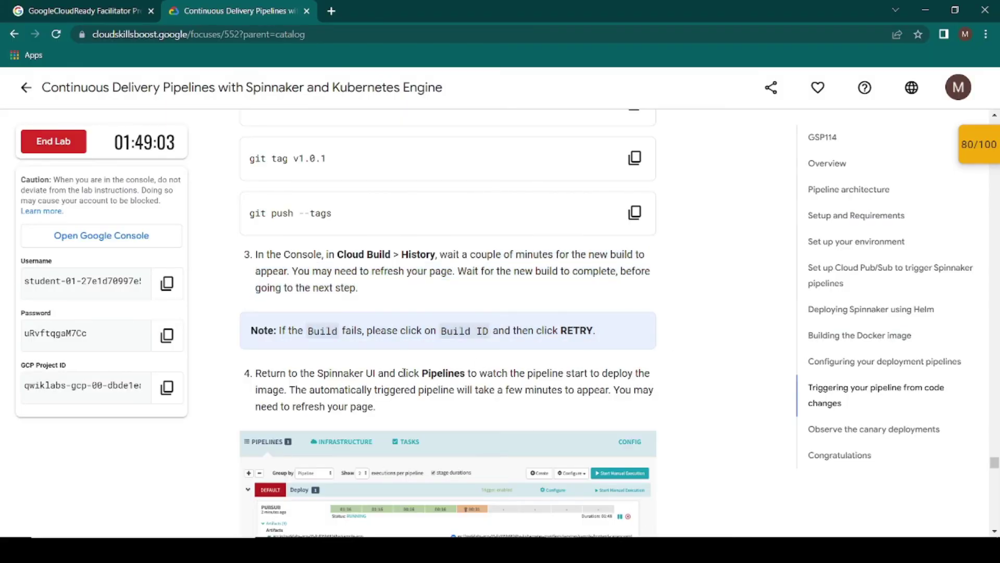
left_click_drag(294, 373, 404, 373)
left_click_drag(484, 377, 487, 375)
scroll(558, 382, "down", 3)
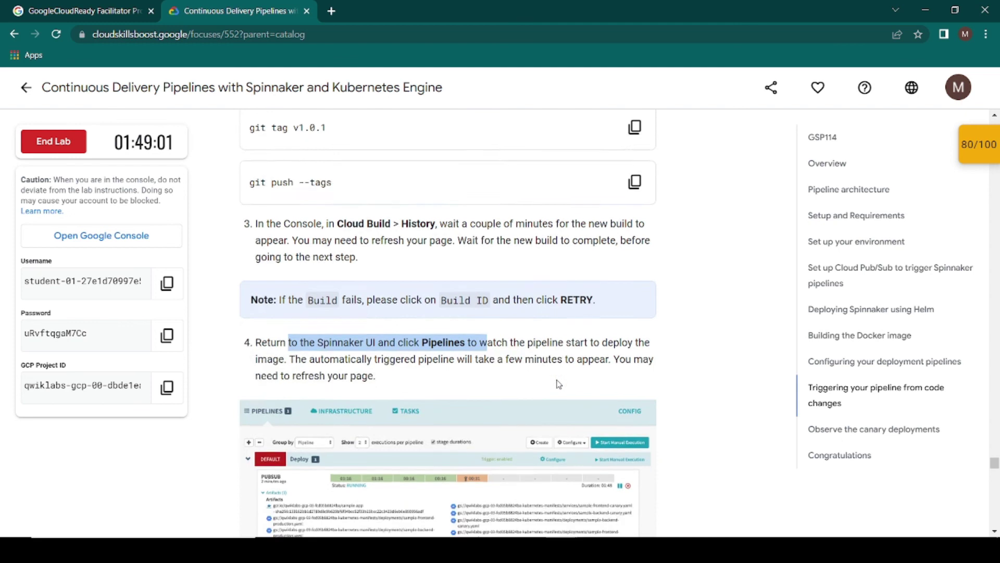
left_click(540, 255)
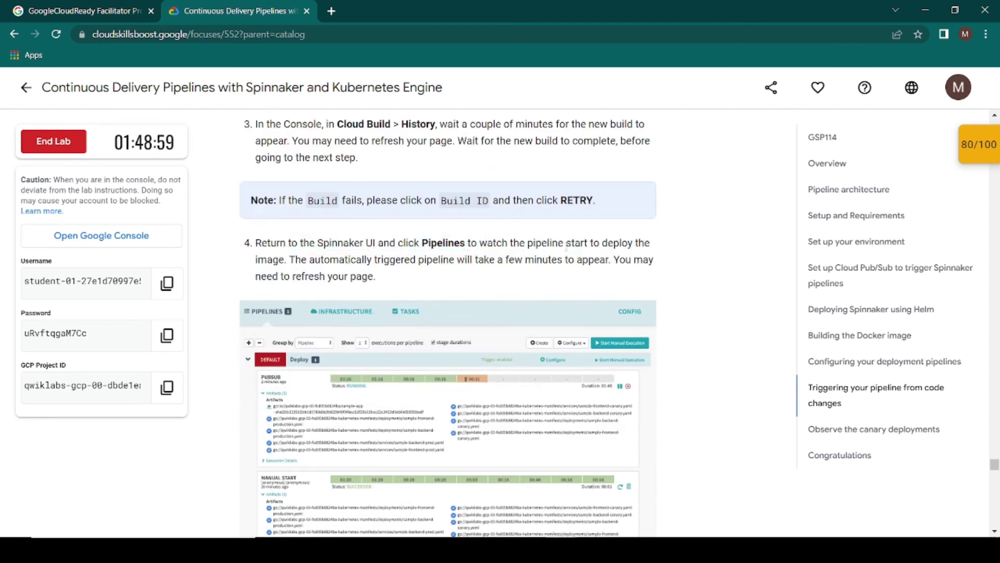
scroll(566, 248, "down", 7)
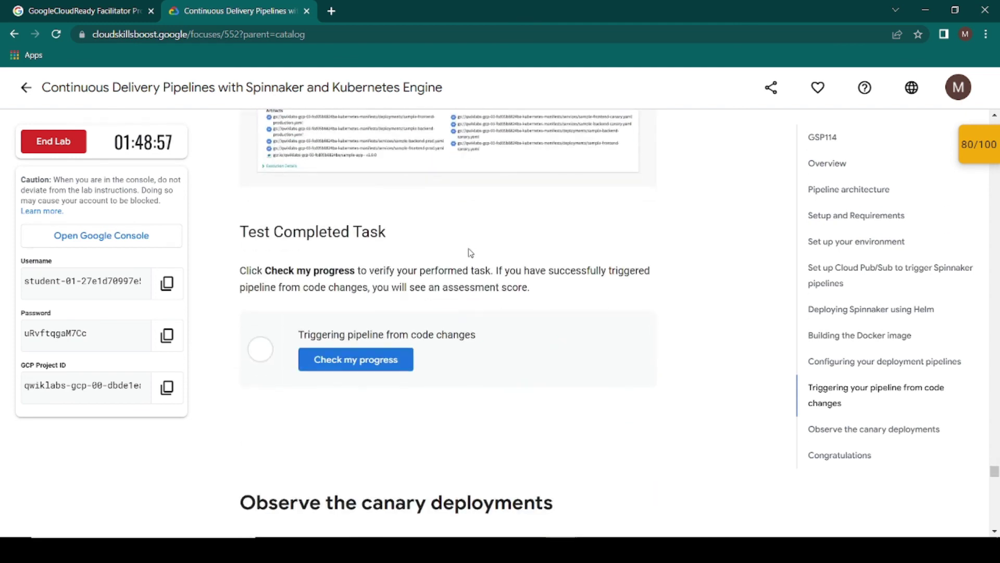
Open the lab's checkpoints list and review the score of each task
left_click(963, 159)
scroll(909, 213, "down", 3)
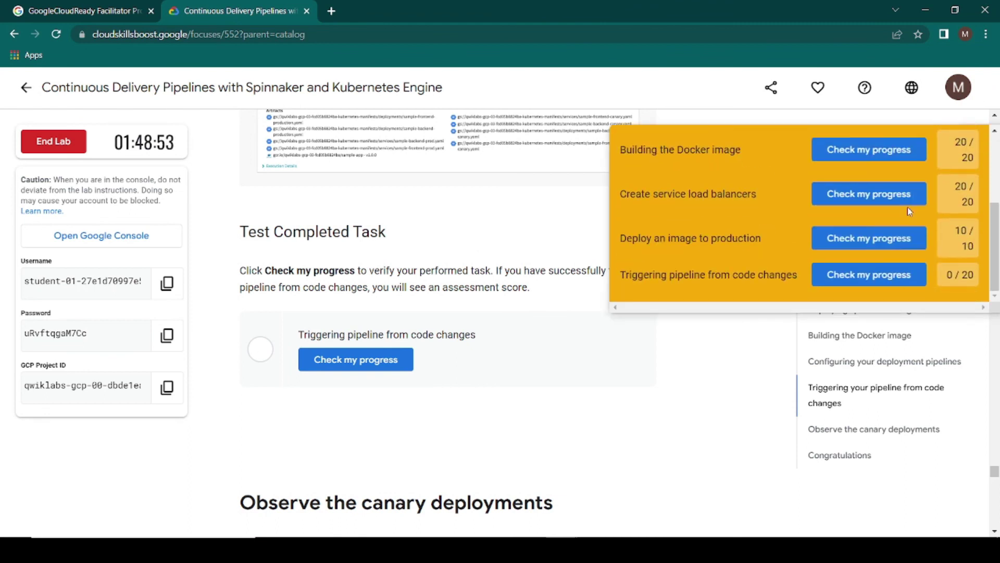
scroll(907, 207, "up", 3)
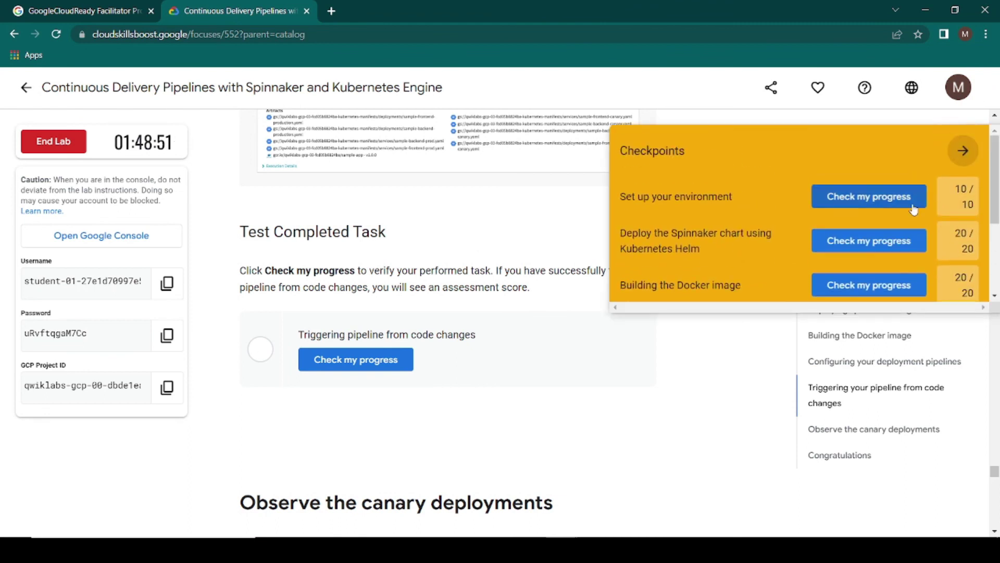
Close the checkpoints list and open the details of the v1.0.1 build in the Cloud Build history
left_click(960, 150)
scroll(514, 354, "up", 5)
scroll(513, 353, "up", 5)
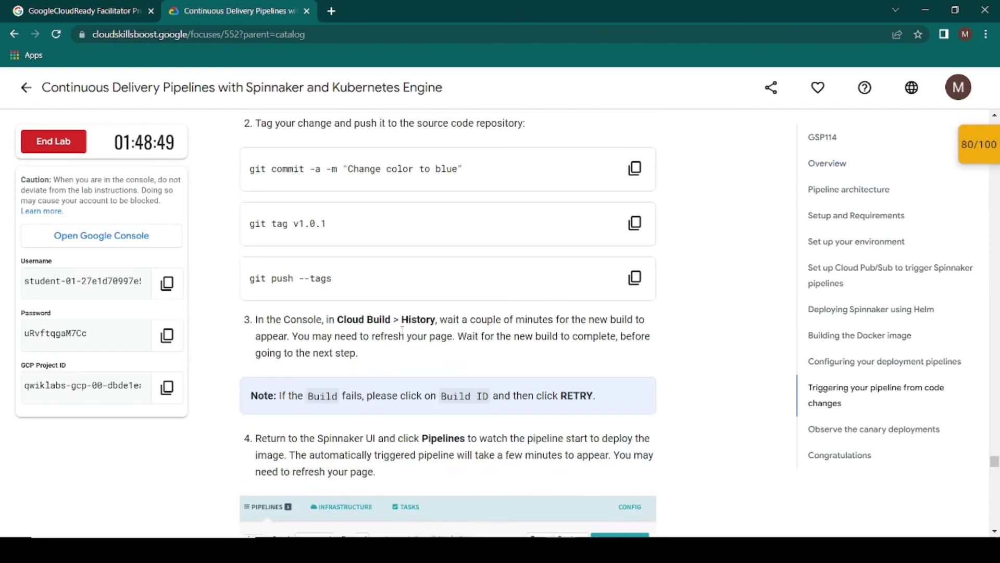
key("alt+Tab")
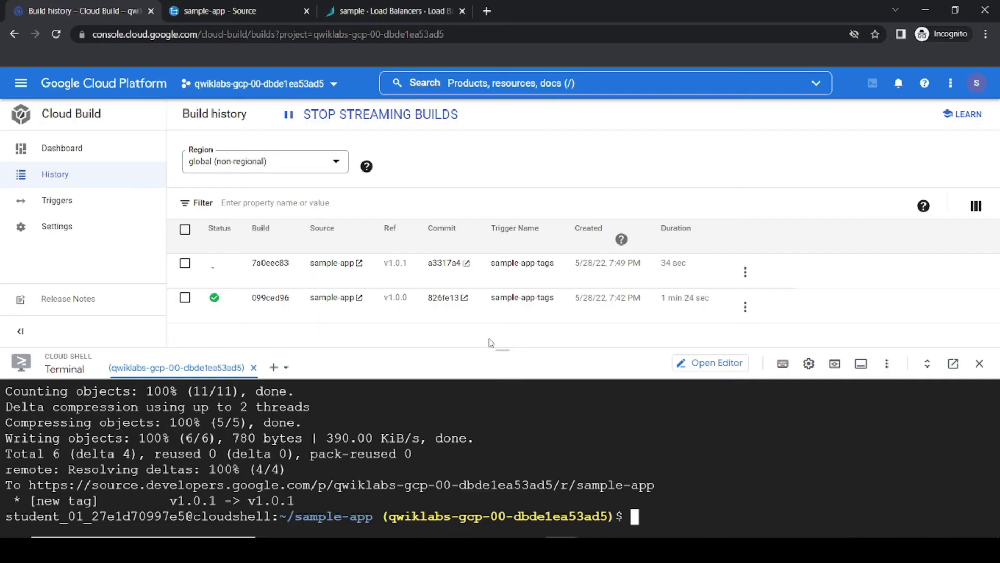
left_click(272, 263)
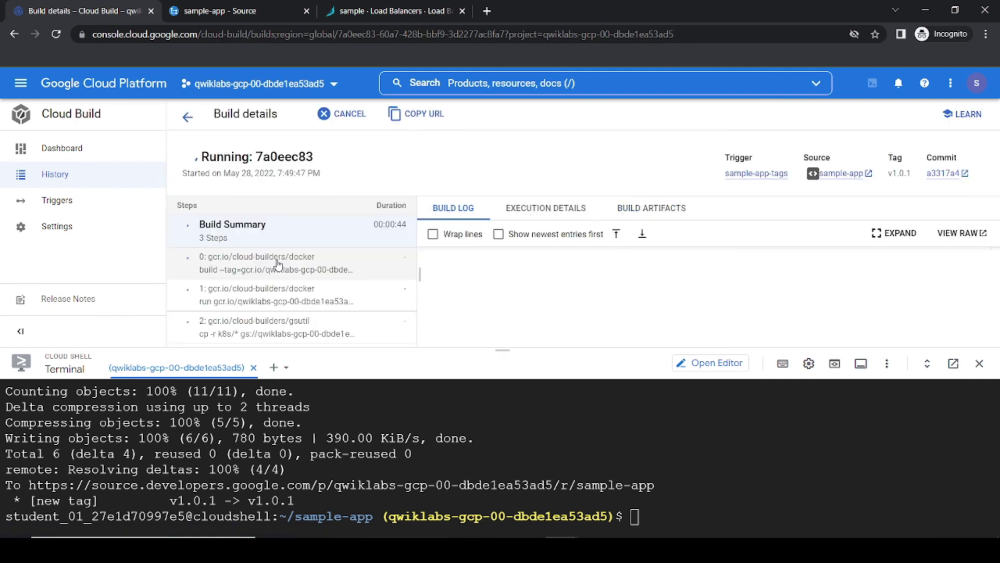
Read lab steps 3 and 4 on waiting for the new build and watching the pipeline in Spinnaker
key("alt+Tab")
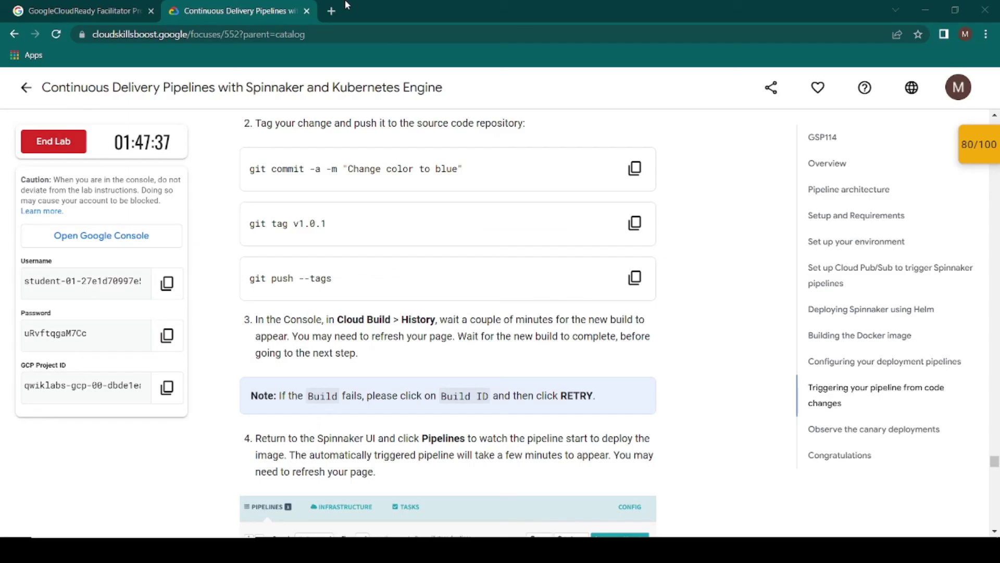
scroll(343, 331, "down", 1)
left_click_drag(322, 254, 452, 271)
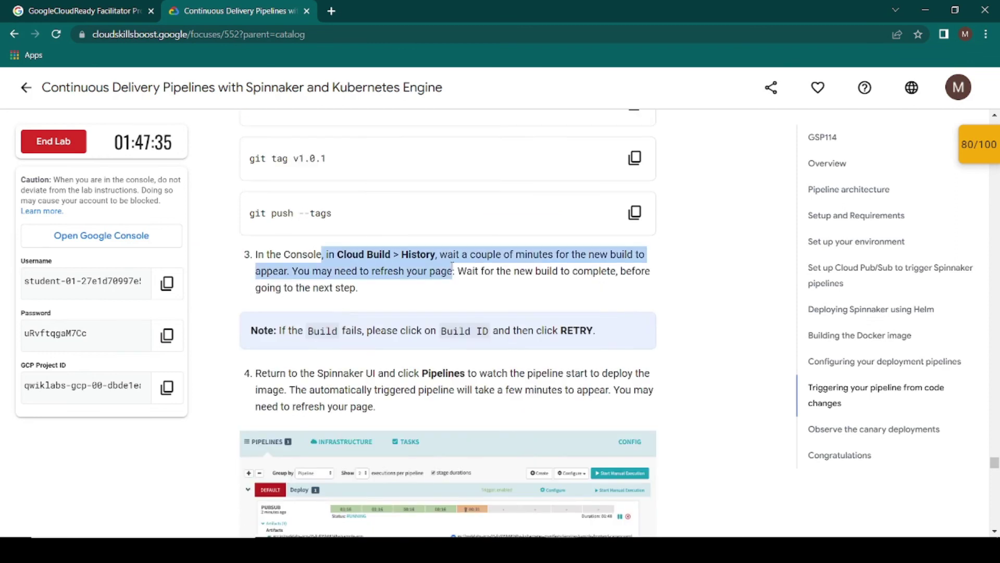
left_click(457, 292)
scroll(456, 292, "down", 1)
left_click_drag(269, 320, 399, 312)
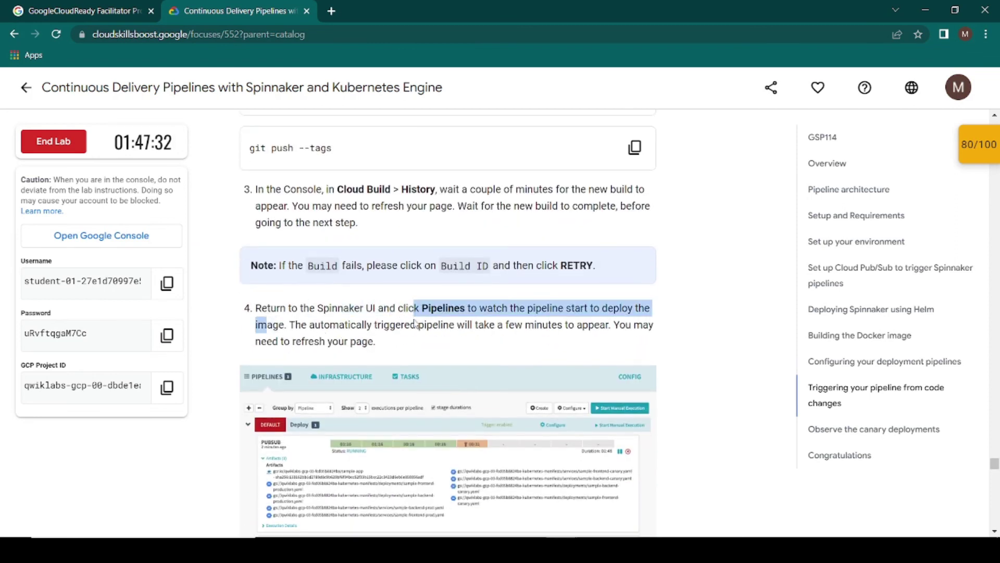
left_click(417, 324)
Switch to Spinnaker, show the sample application's PUBSUB pipeline execution details, and continue its Deploy to Production? stage
key("alt+Tab")
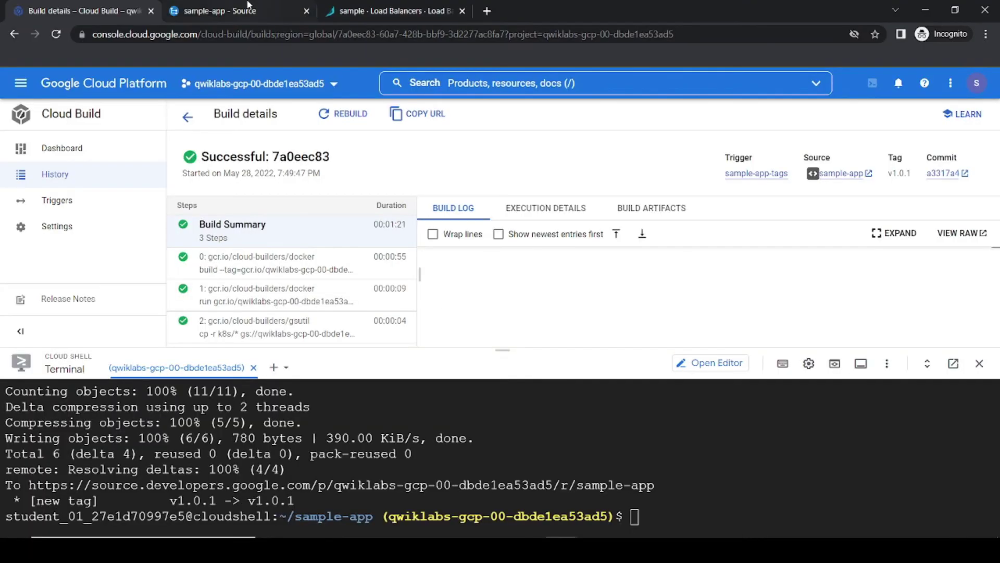
left_click(375, 4)
left_click(303, 124)
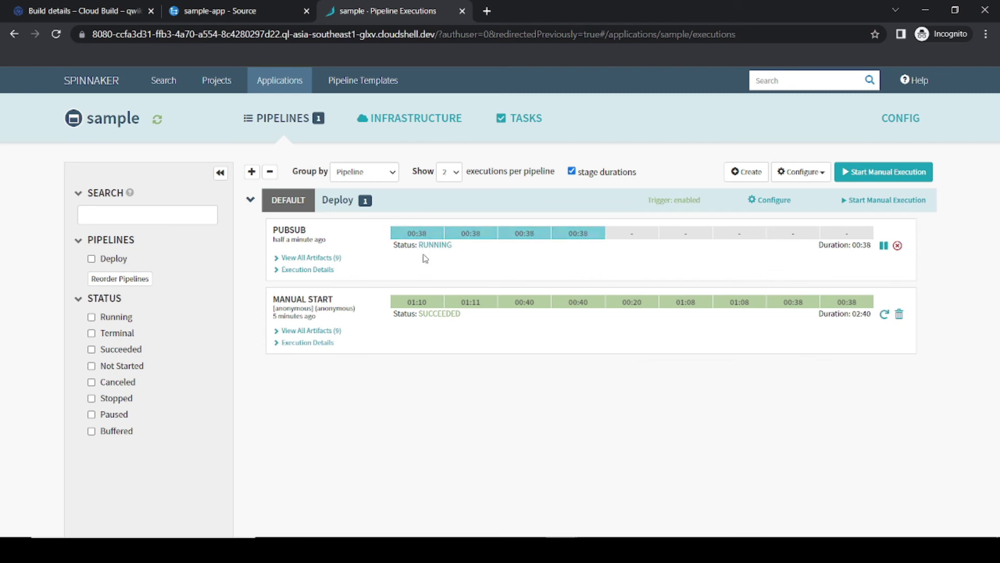
left_click(294, 269)
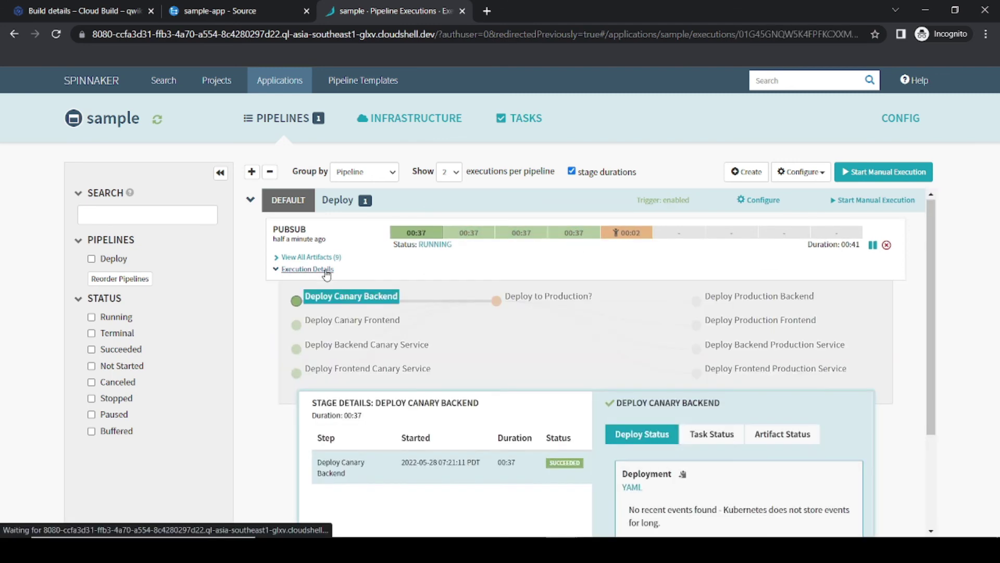
mouse_move(630, 243)
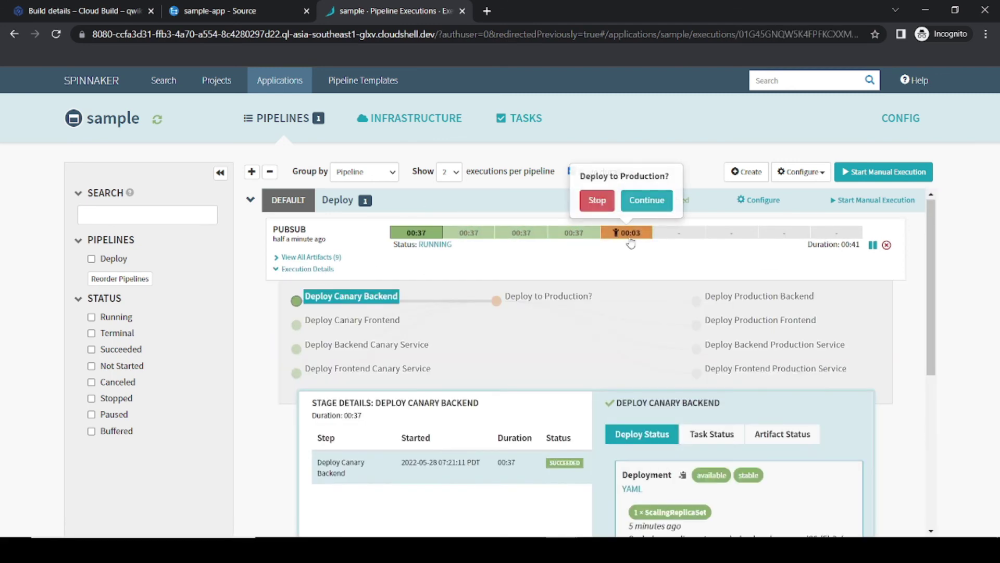
left_click(641, 204)
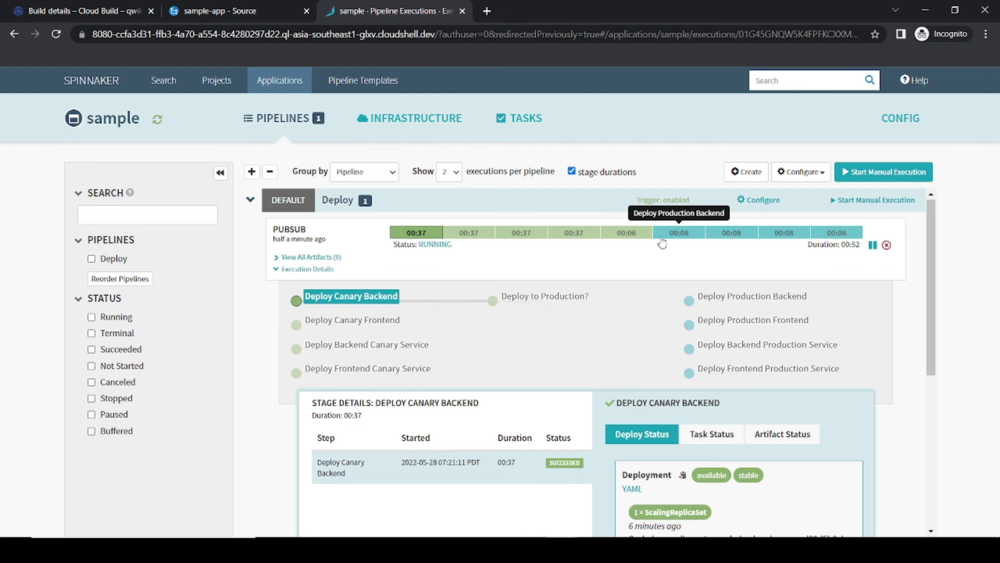
Return to the lab page and check the progress of the Triggering pipeline from code changes task
key("alt+Tab")
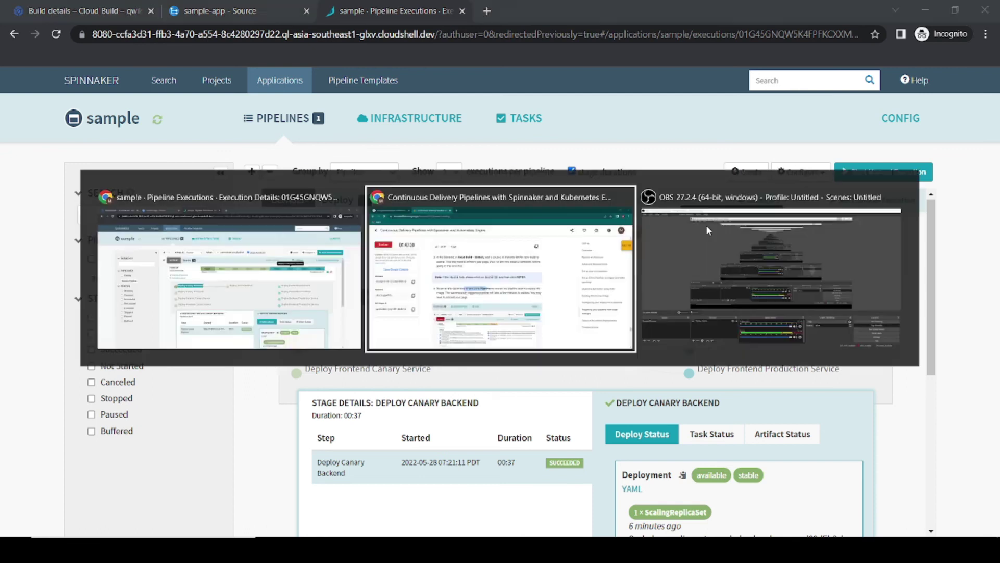
scroll(553, 311, "down", 4)
scroll(553, 311, "down", 1)
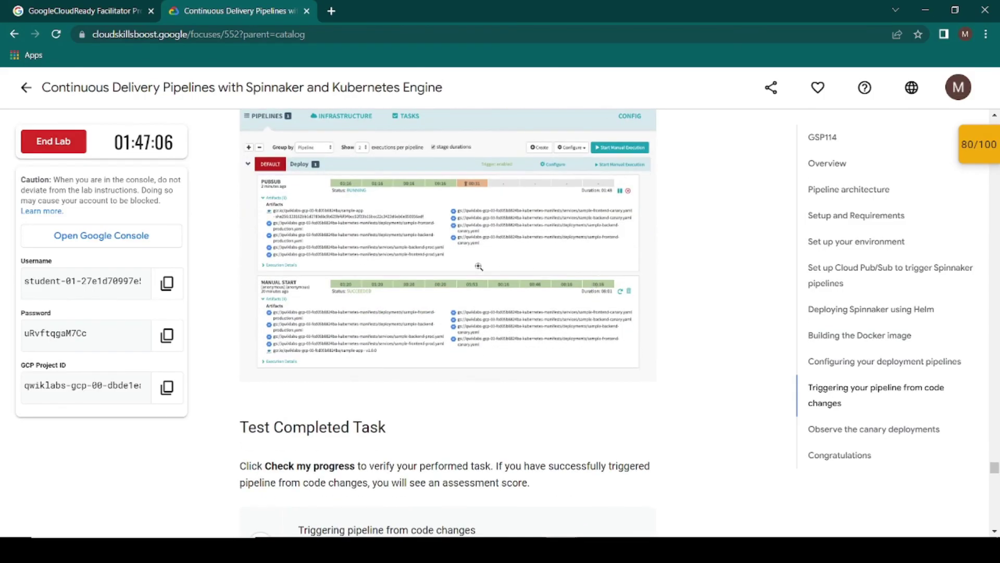
scroll(457, 222, "down", 2)
scroll(503, 219, "up", 3)
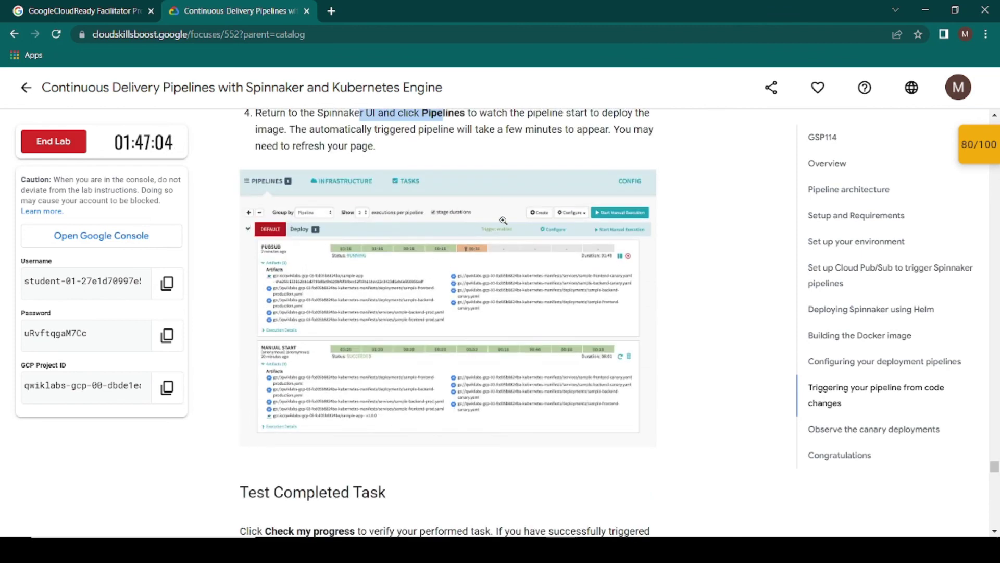
scroll(552, 317, "down", 4)
left_click(390, 362)
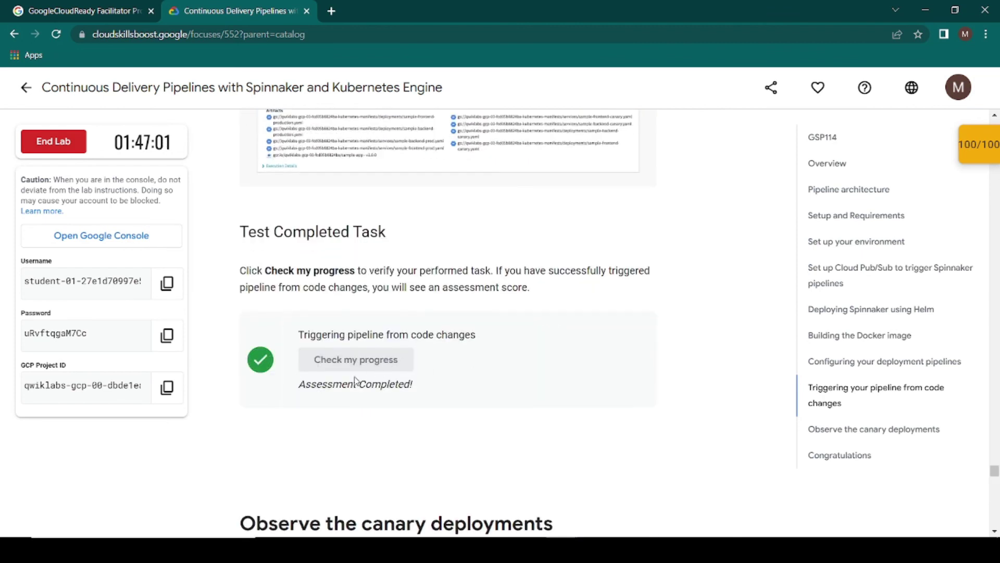
Take a last look at the PUBSUB run in Spinnaker, then end the lab and confirm it
scroll(355, 381, "down", 3)
key("alt+Tab")
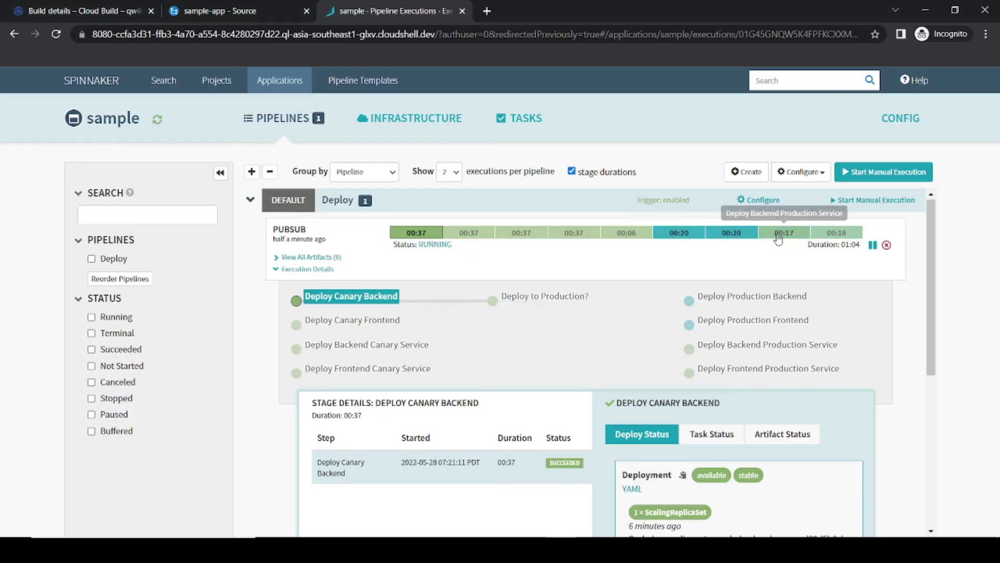
key("alt+Tab")
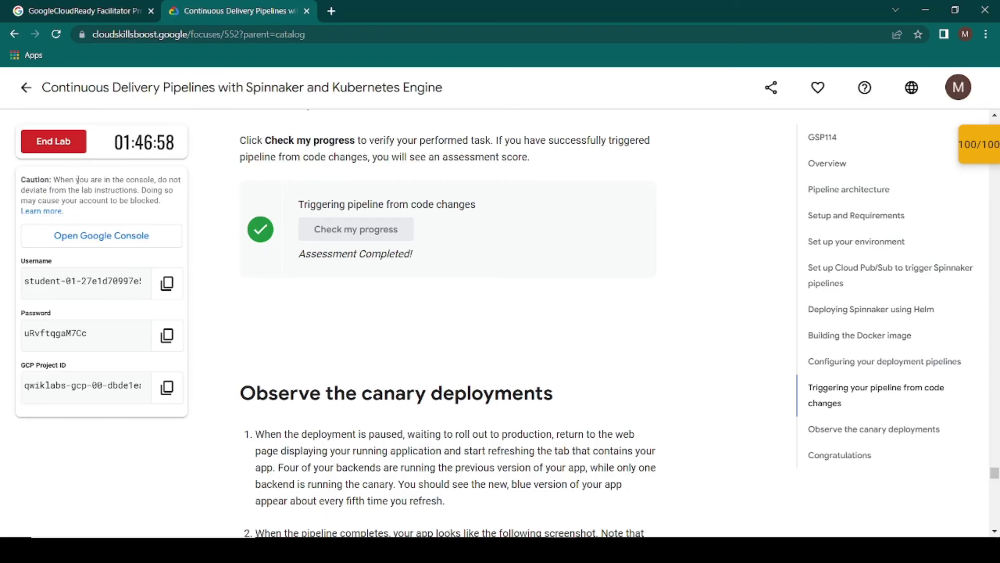
left_click(64, 142)
left_click(633, 354)
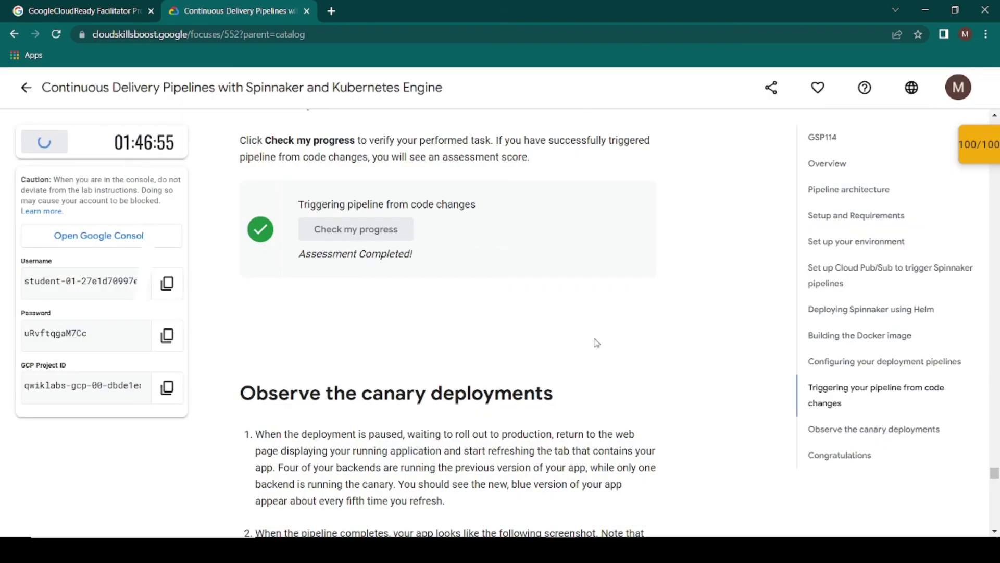